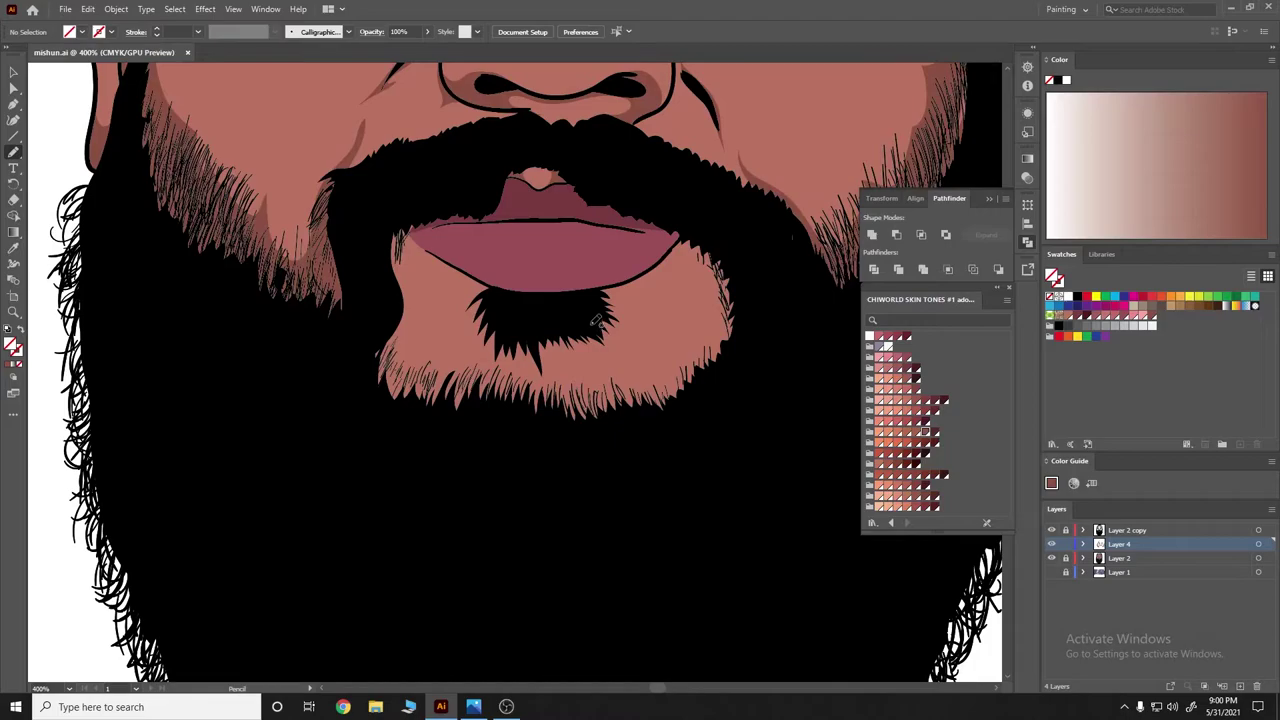
Pencil a lighter skin shape along the top of the chin beard
mouse_move(462, 305)
left_mouse_down()
mouse_move(493, 345)
mouse_move(620, 320)
left_mouse_up()
left_click_drag(620, 300, 490, 288)
left_click(712, 490, "ctrl")
key("ctrl+0")
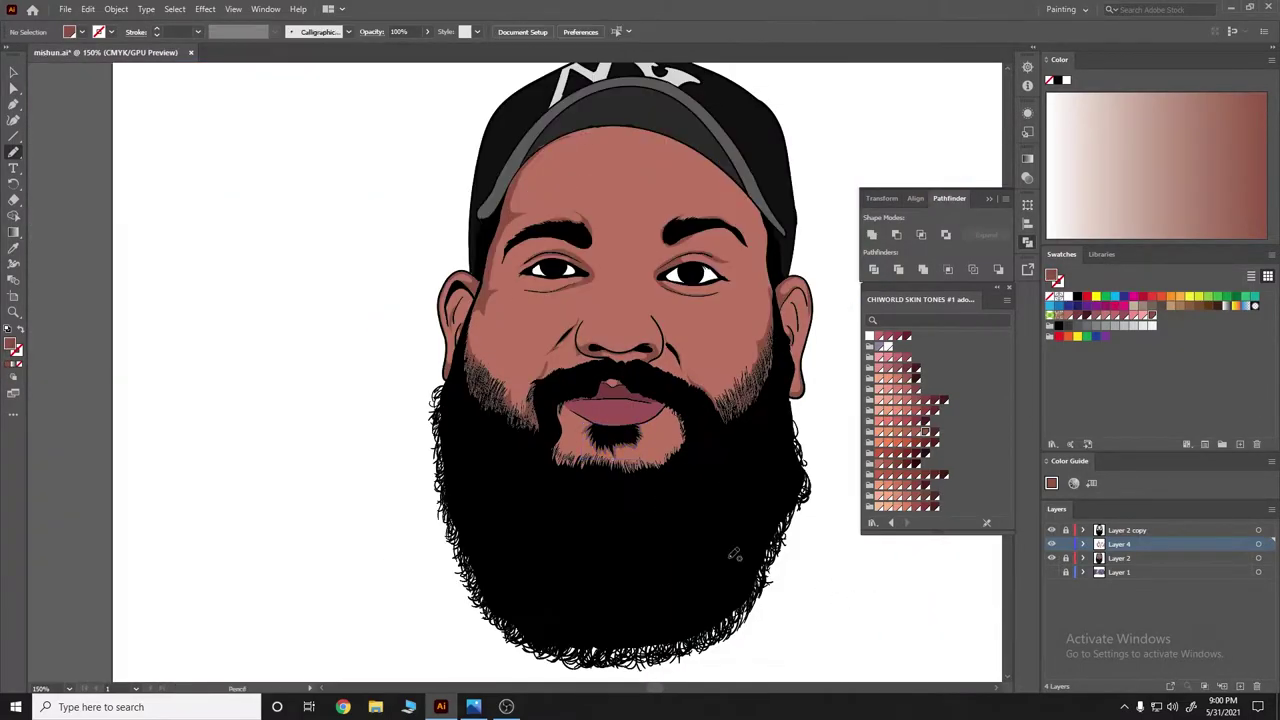
key("ctrl+plus")
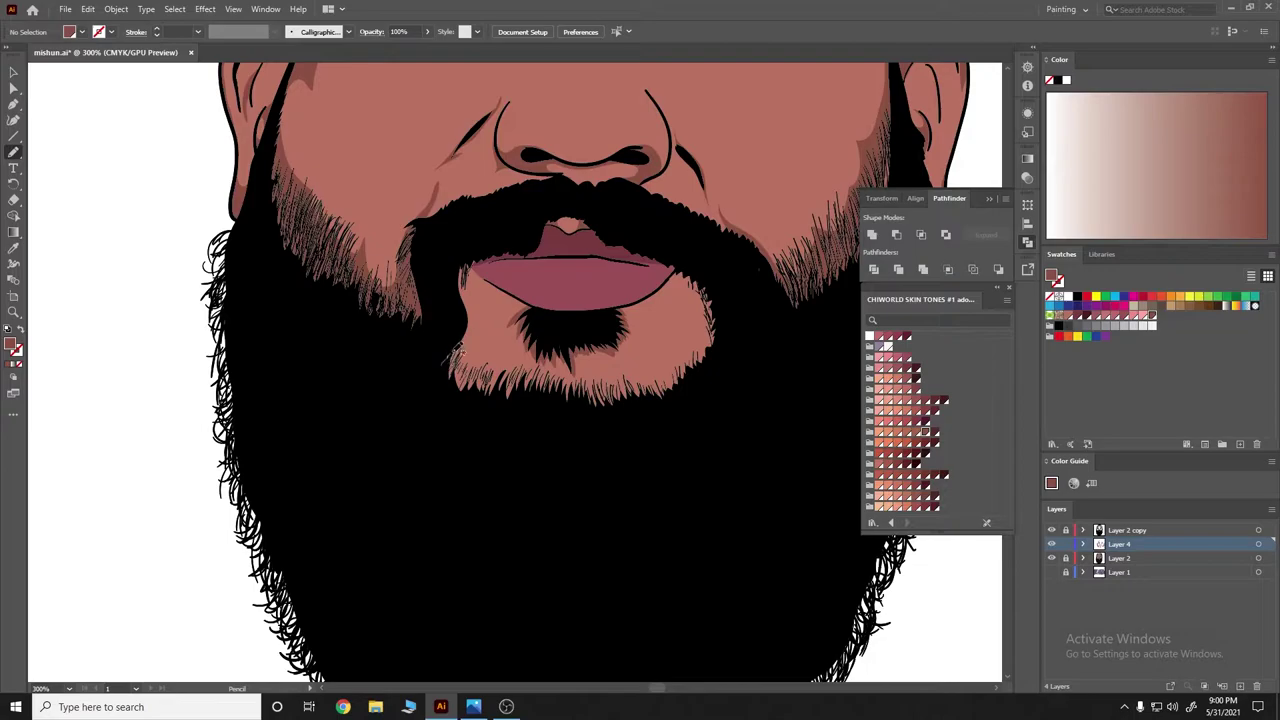
Pencil a second skin shape around the chin beard's lower and right edges
left_click_drag(520, 372, 574, 366)
left_click_drag(662, 292, 440, 372)
left_click(68, 346, "ctrl")
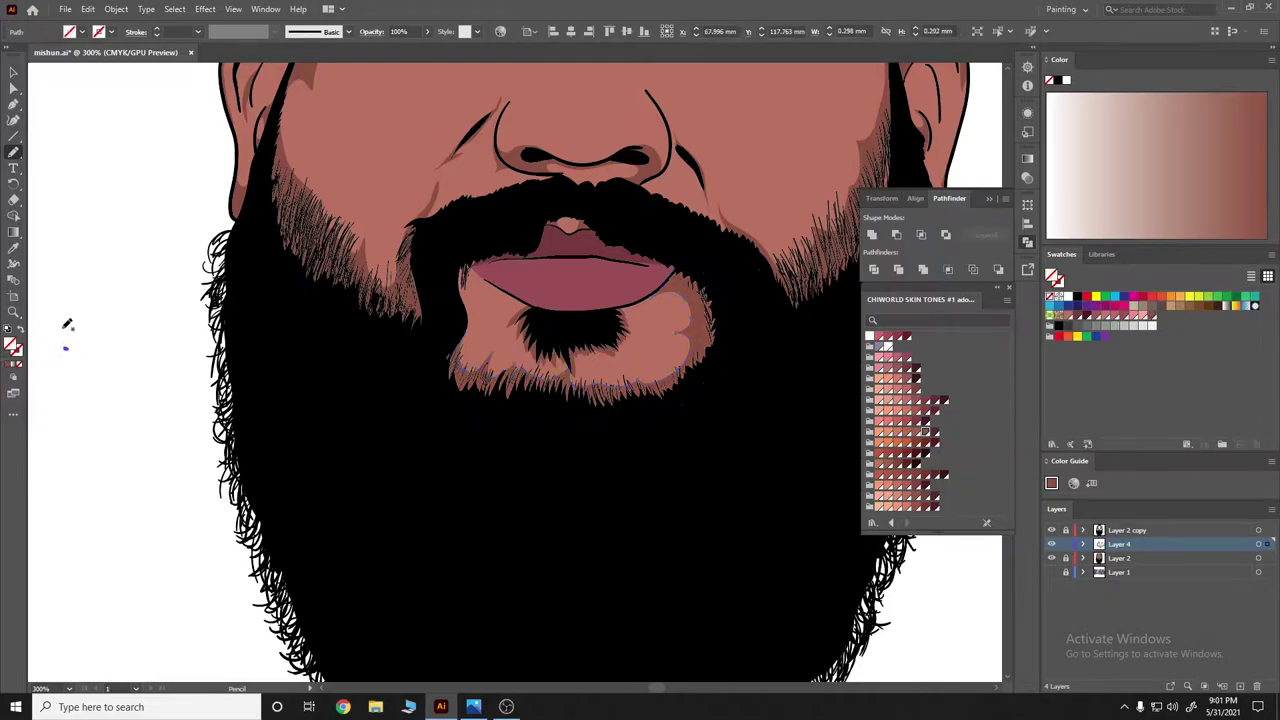
key("ctrl+minus")
key("ctrl+minus")
Compare the chin against the reference photo of the man in Photos
scroll(657, 235, "up", 2)
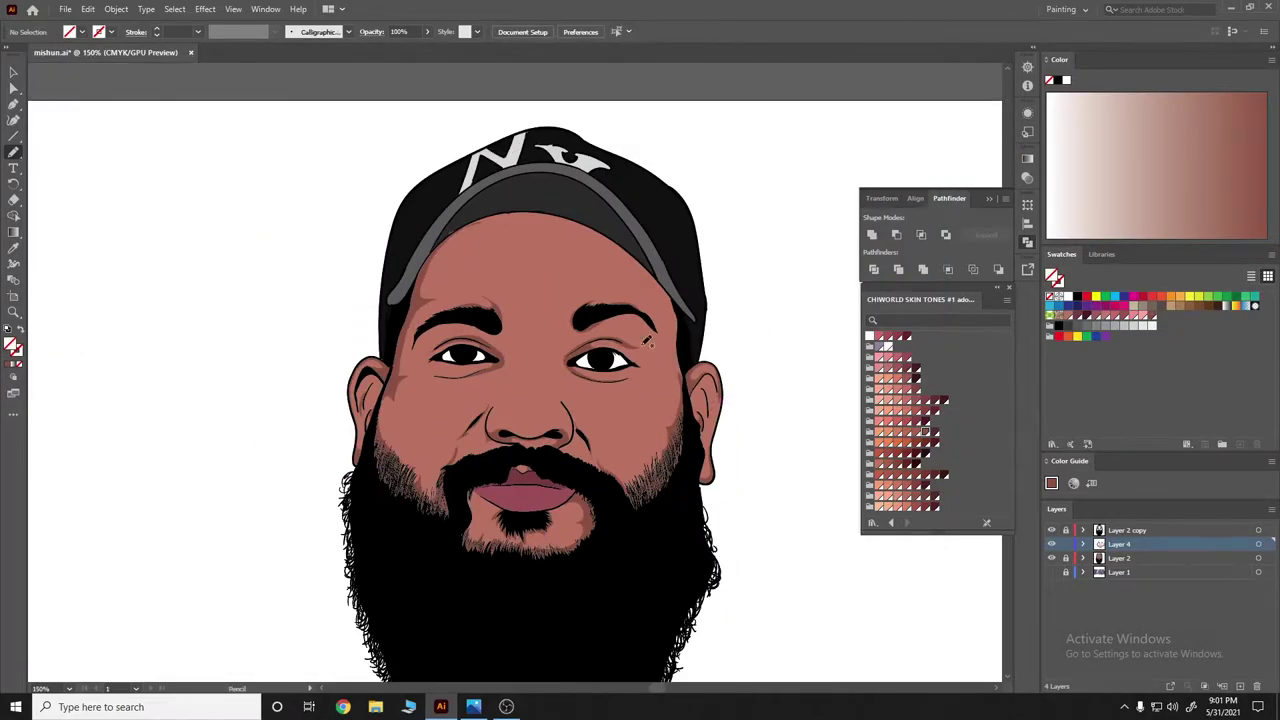
scroll(648, 372, "up", 2)
scroll(594, 418, "down", 2)
left_click(507, 707)
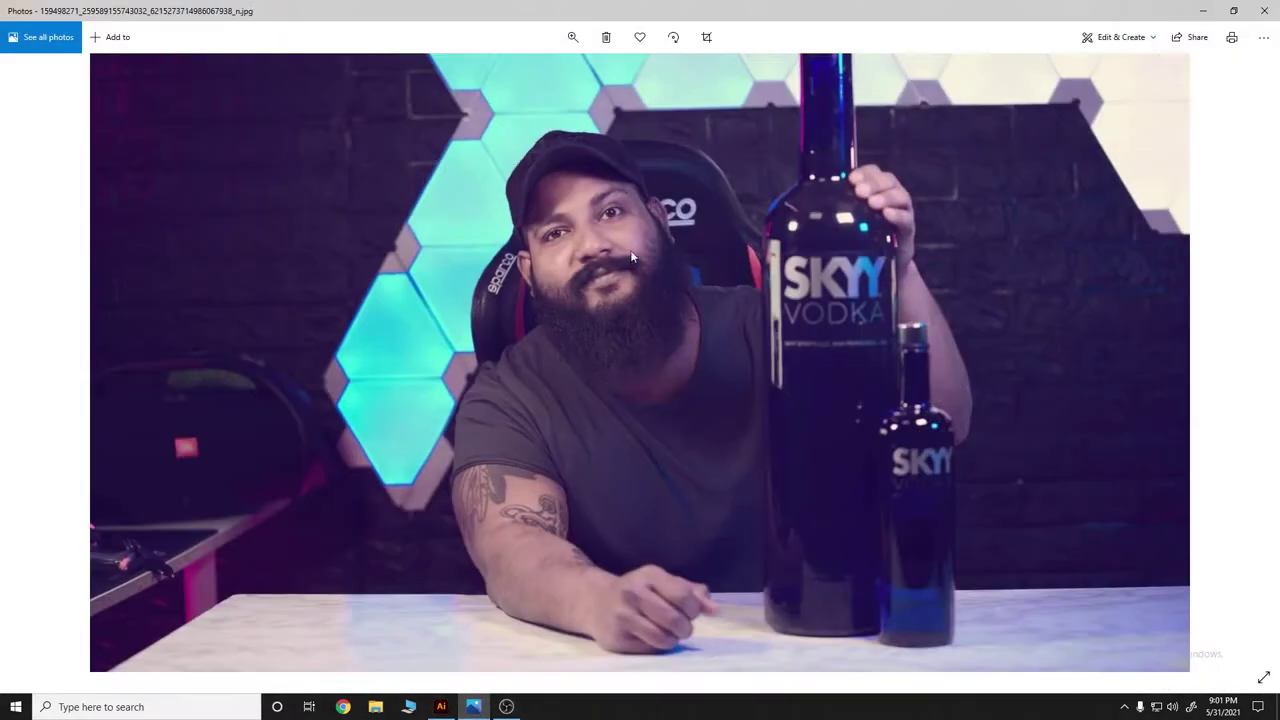
Leave the reference photo and return to the Illustrator drawing
left_click(1203, 10)
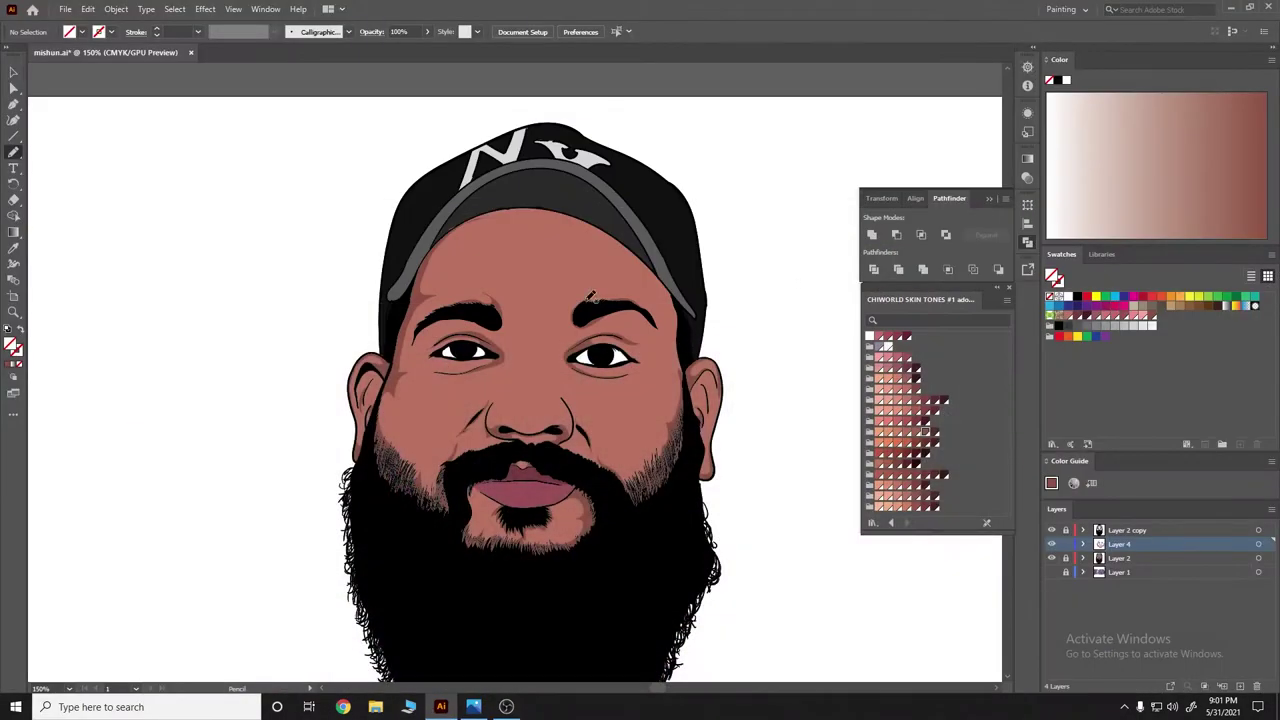
scroll(600, 386, "down", 2)
scroll(600, 386, "down", 1)
scroll(600, 386, "up", 1)
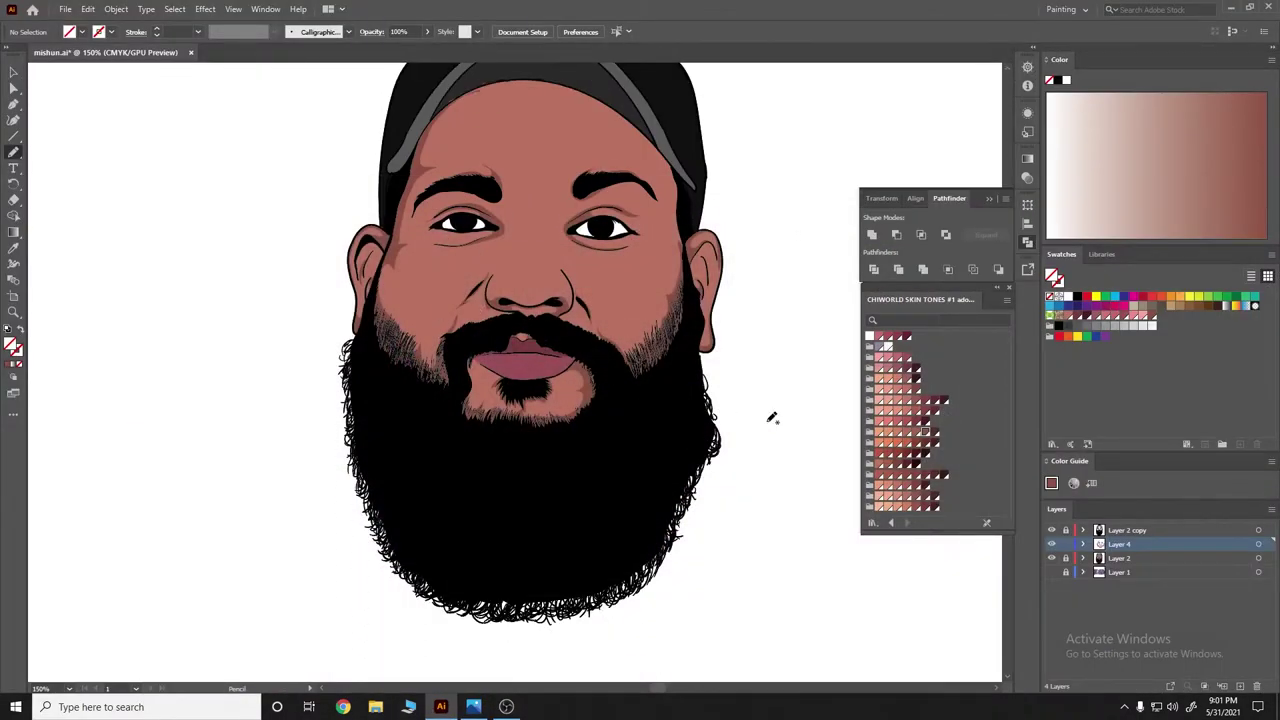
Create Layer 5 for chin shading and zoom to 600% on the mouth
left_click(1240, 686)
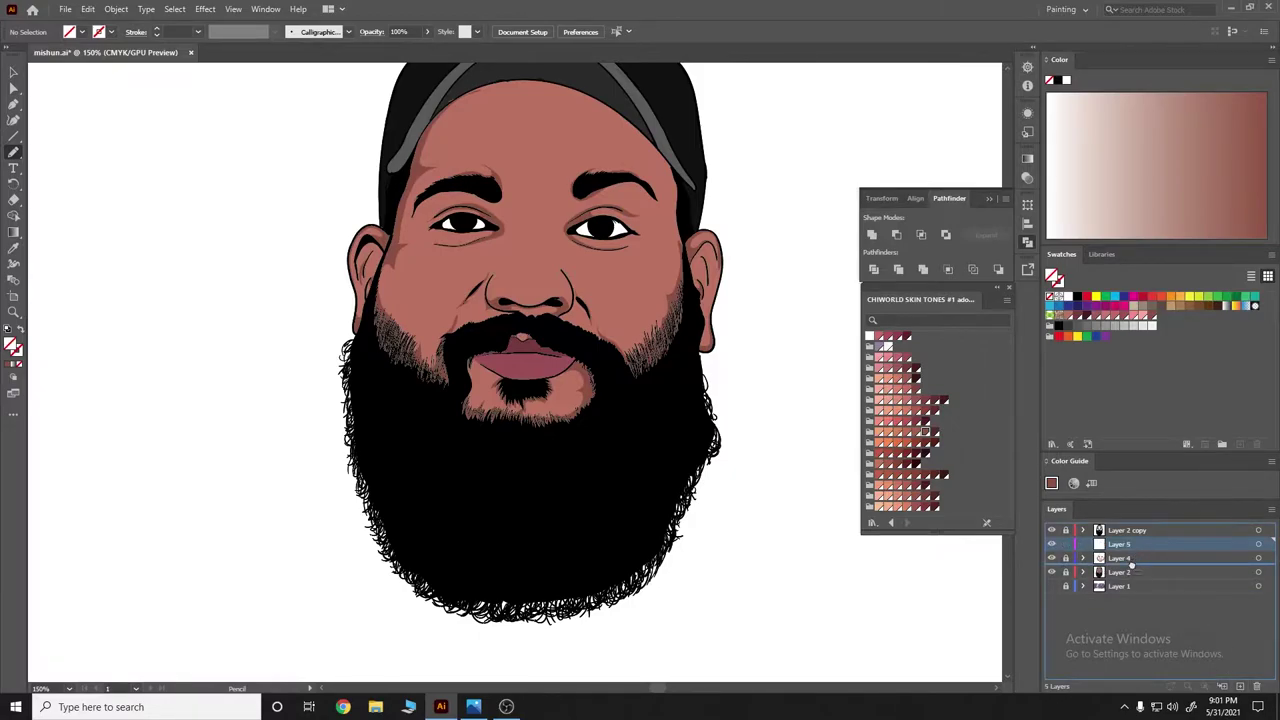
scroll(573, 313, "up", 3)
scroll(415, 300, "up", 1)
scroll(430, 400, "up", 1)
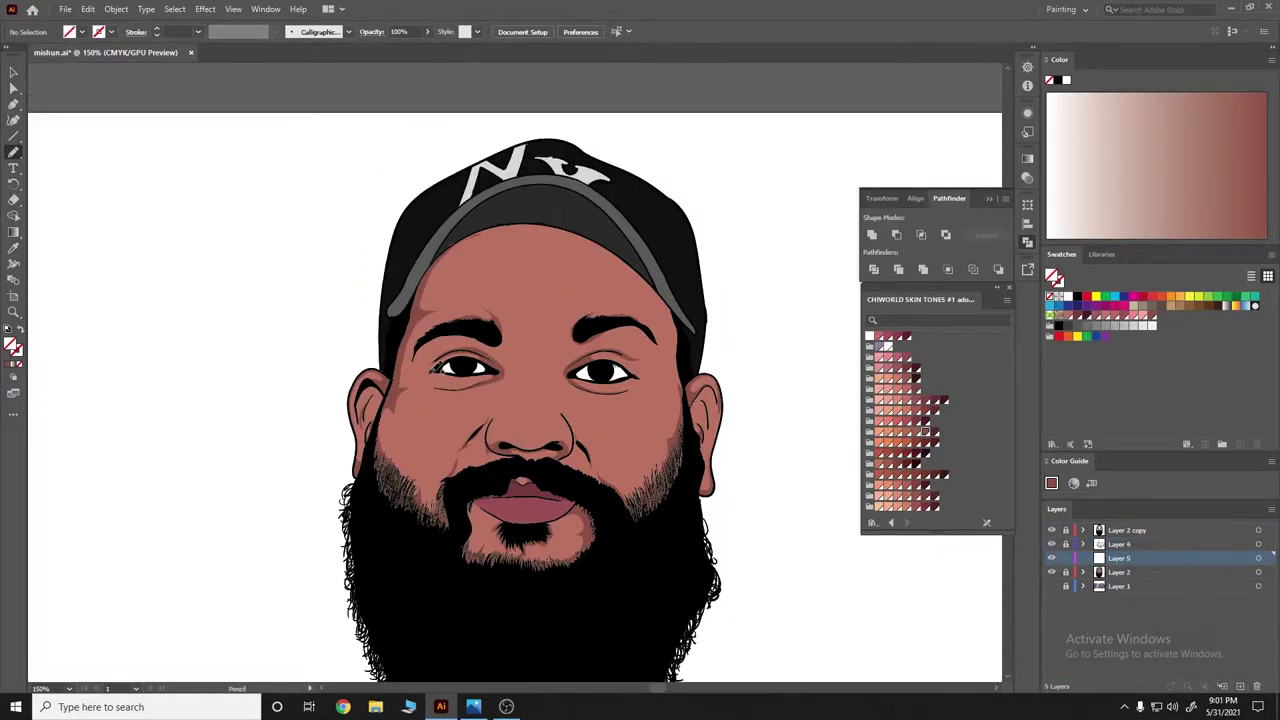
scroll(393, 445, "up", 1)
scroll(432, 487, "up", 3)
scroll(571, 457, "down", 1)
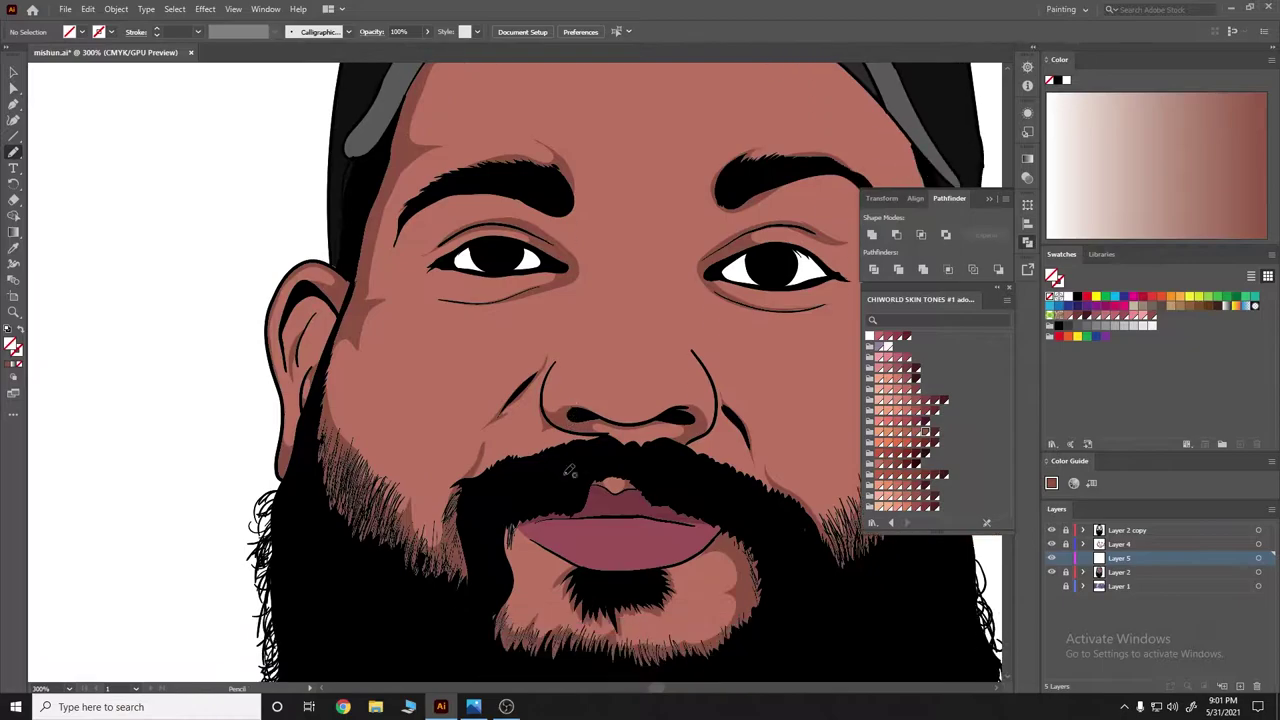
scroll(600, 457, "down", 3)
scroll(636, 458, "up", 3)
scroll(636, 458, "down", 5)
scroll(712, 455, "right", 4)
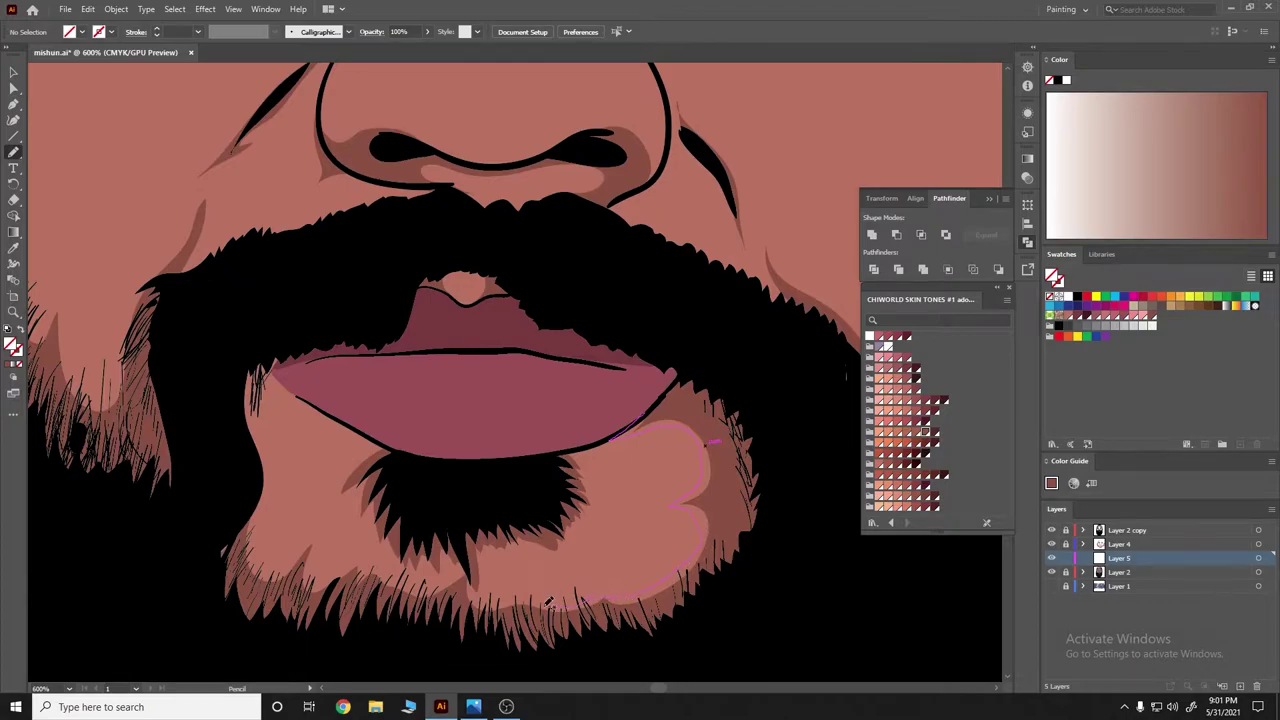
Close the pencil outline over the chin skin and fill it with brown
left_click_drag(478, 592, 445, 575)
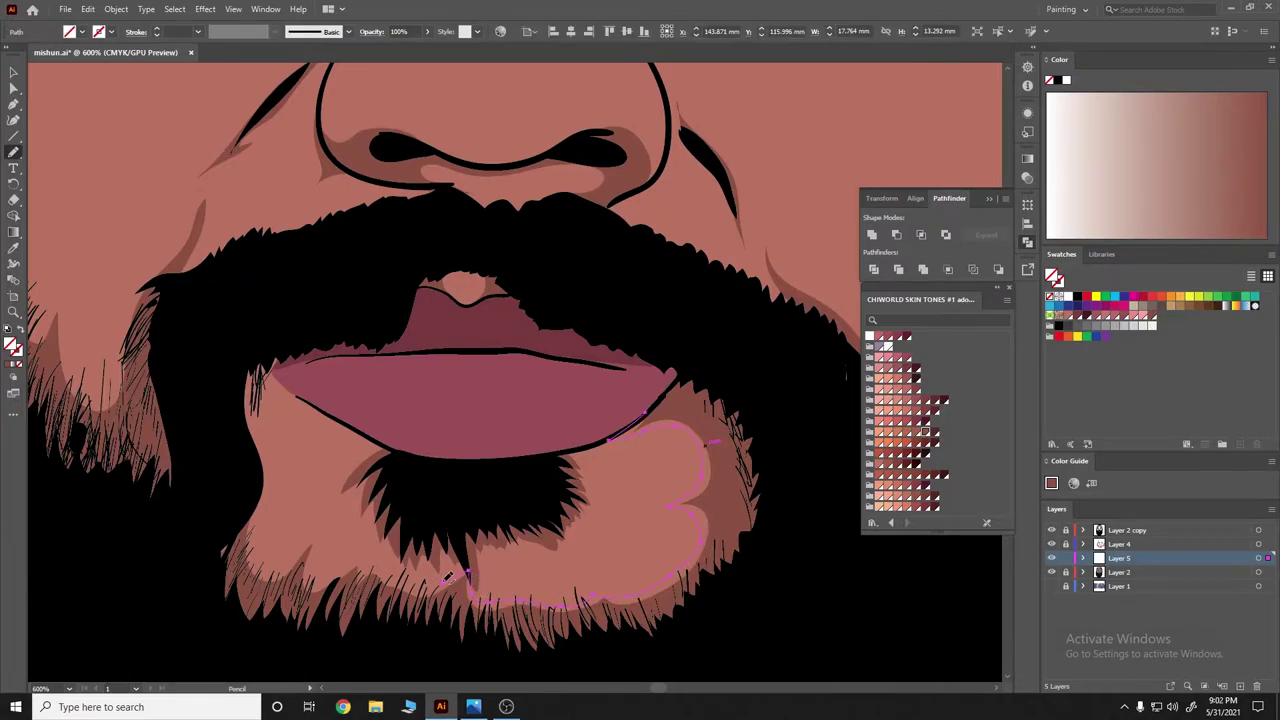
left_click_drag(277, 558, 258, 530)
mouse_move(255, 482)
left_mouse_down()
mouse_move(365, 676)
mouse_move(564, 485)
mouse_move(512, 522)
left_mouse_up()
scroll(388, 624, "down", 2)
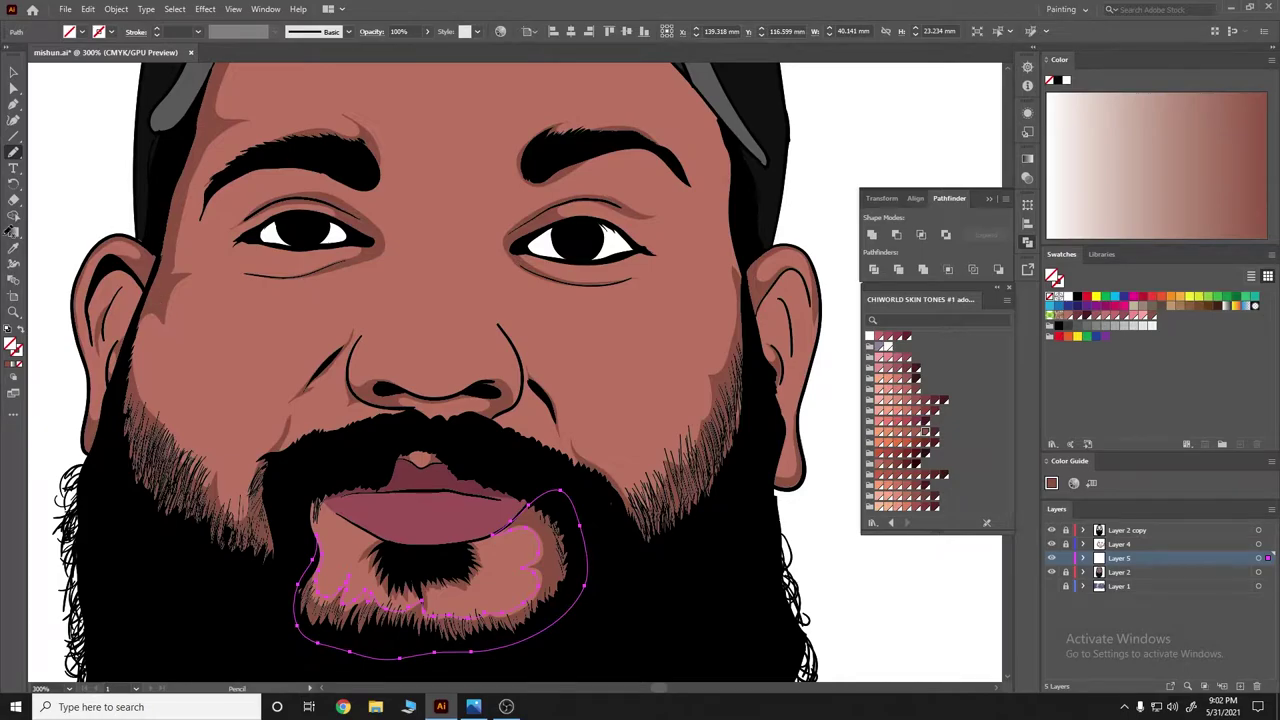
double_click(12, 345)
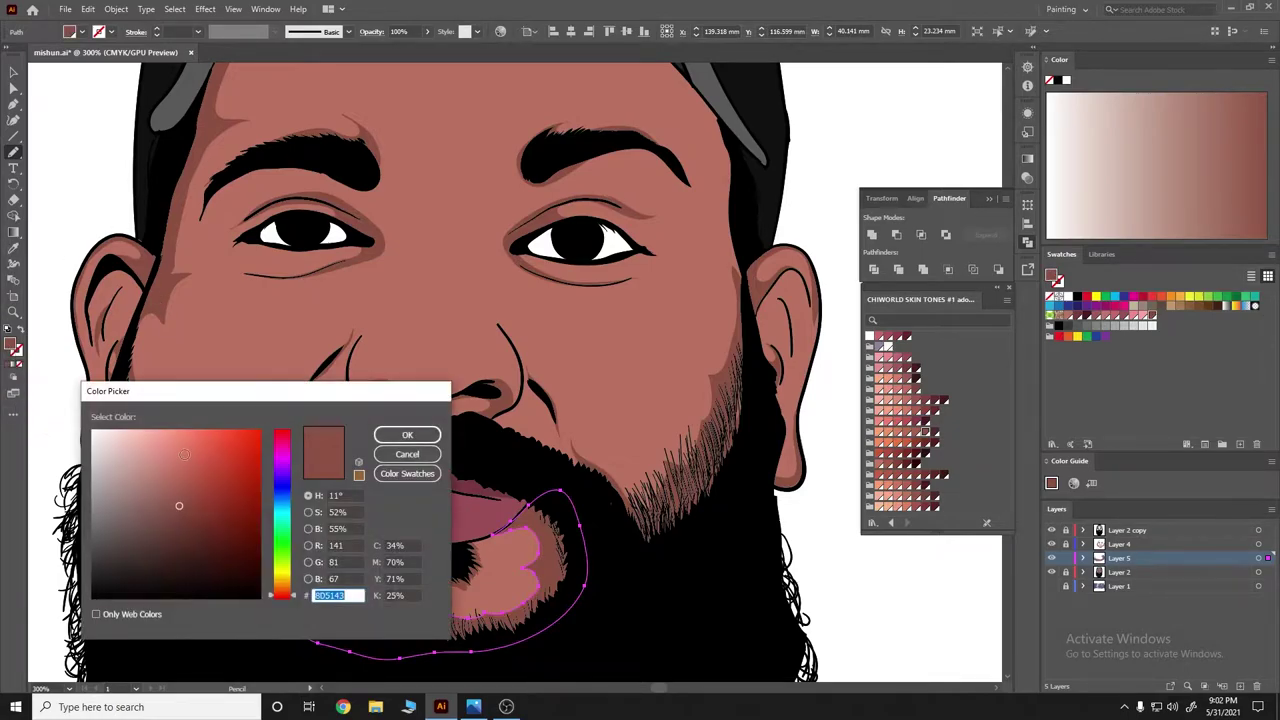
left_click(407, 434)
scroll(370, 457, "up", 5)
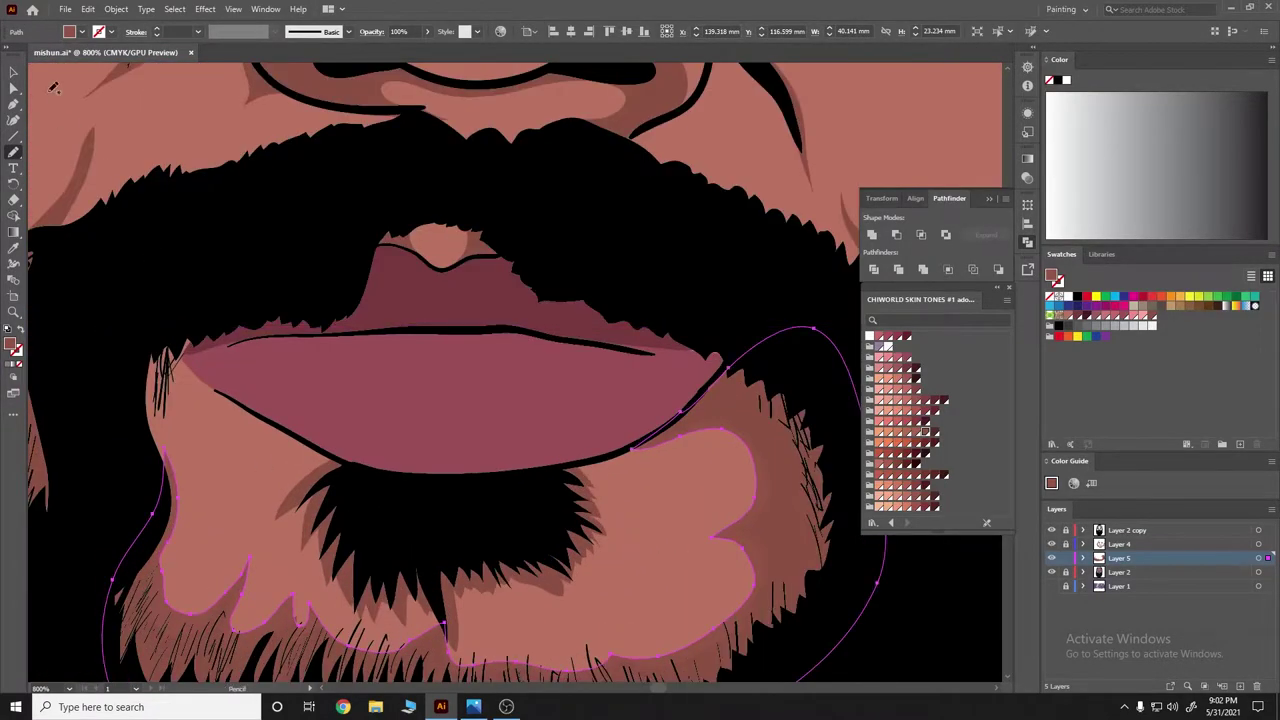
Adjust the chin shape's colour balance to Black -8 and Yellow 8
left_click(88, 9)
mouse_move(119, 244)
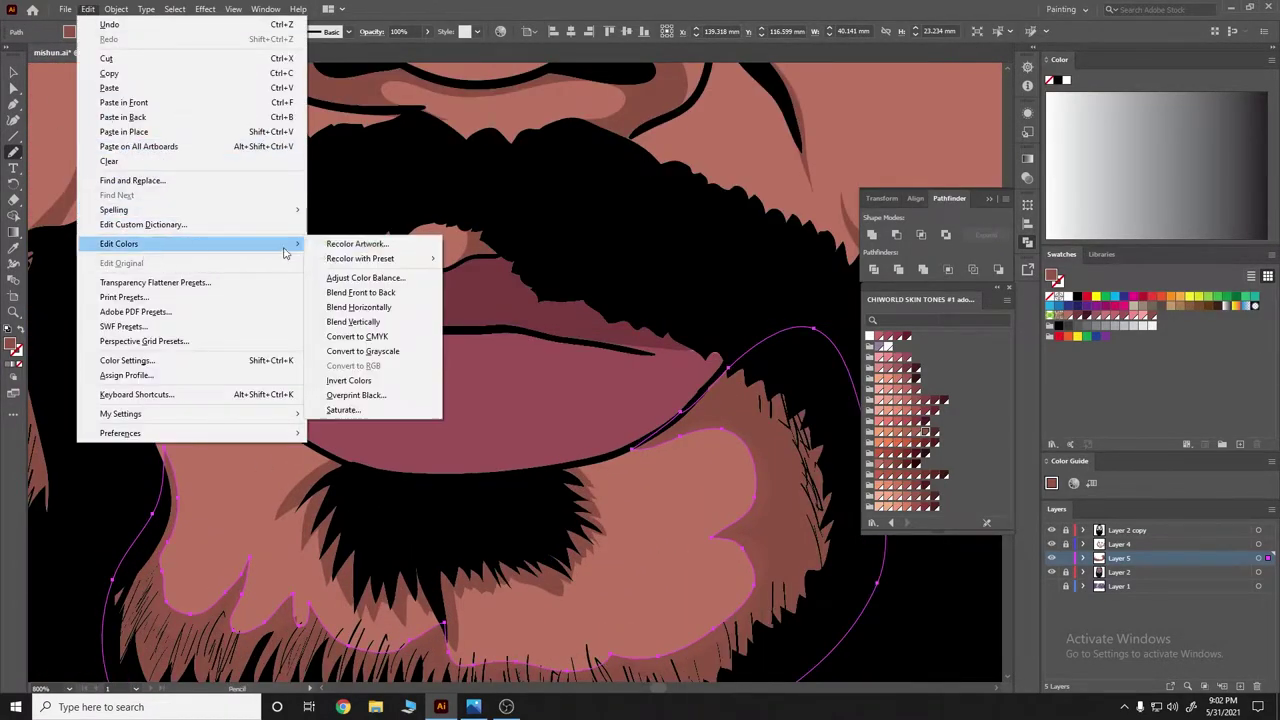
left_click(355, 285)
left_click(154, 383)
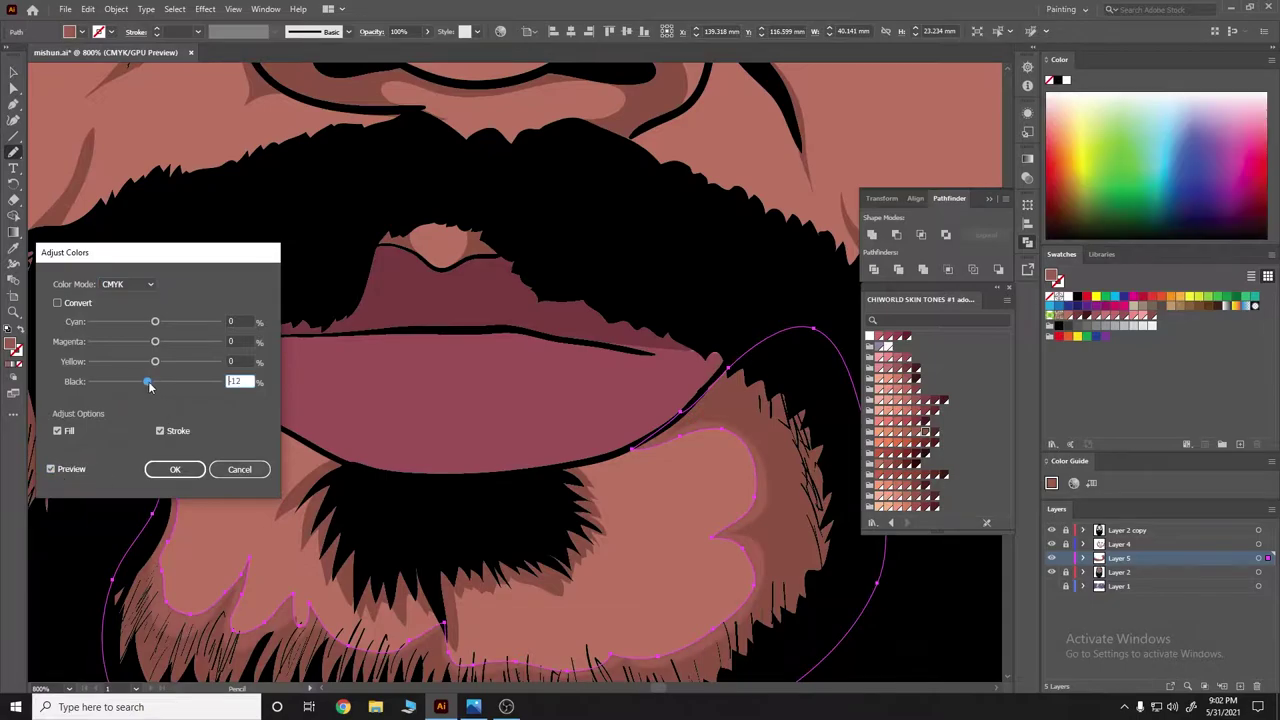
left_click_drag(151, 386, 149, 383)
left_click_drag(155, 362, 160, 370)
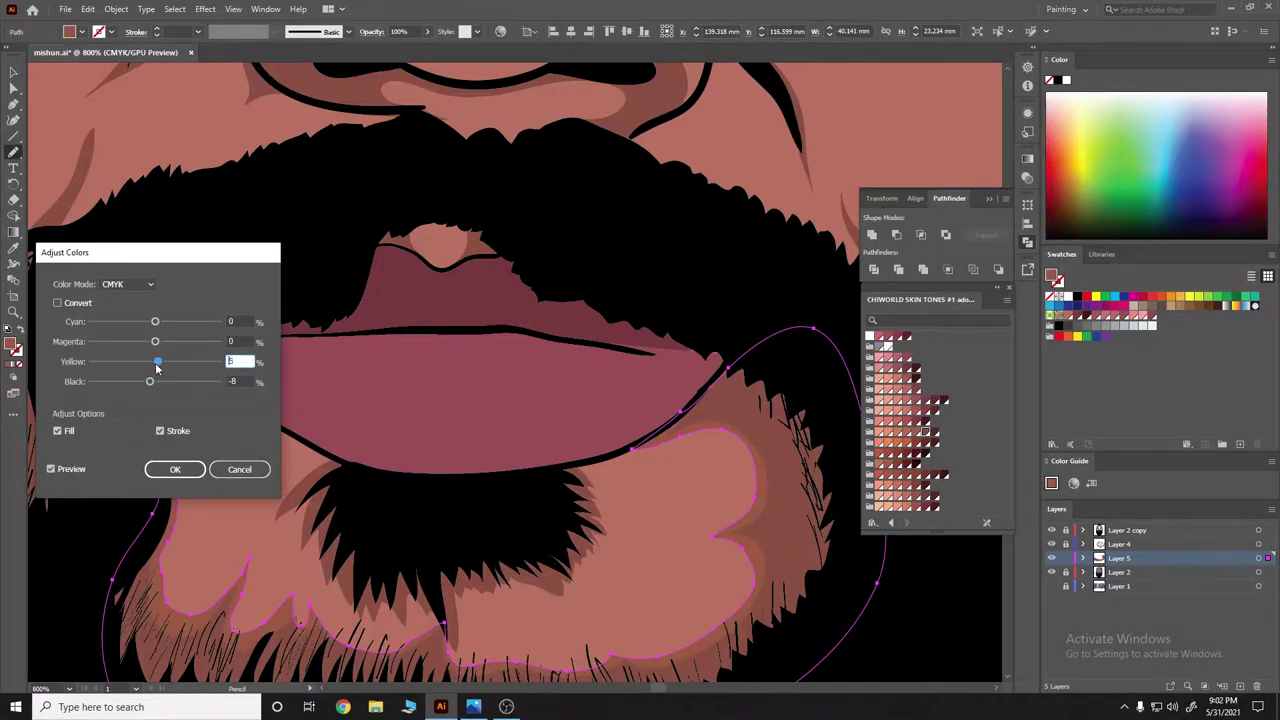
left_click(174, 469)
key("ctrl+minus")
key("ctrl+shift+a")
Trace another chin shape from the chin up to the lower lip edge
key("ctrl+minus")
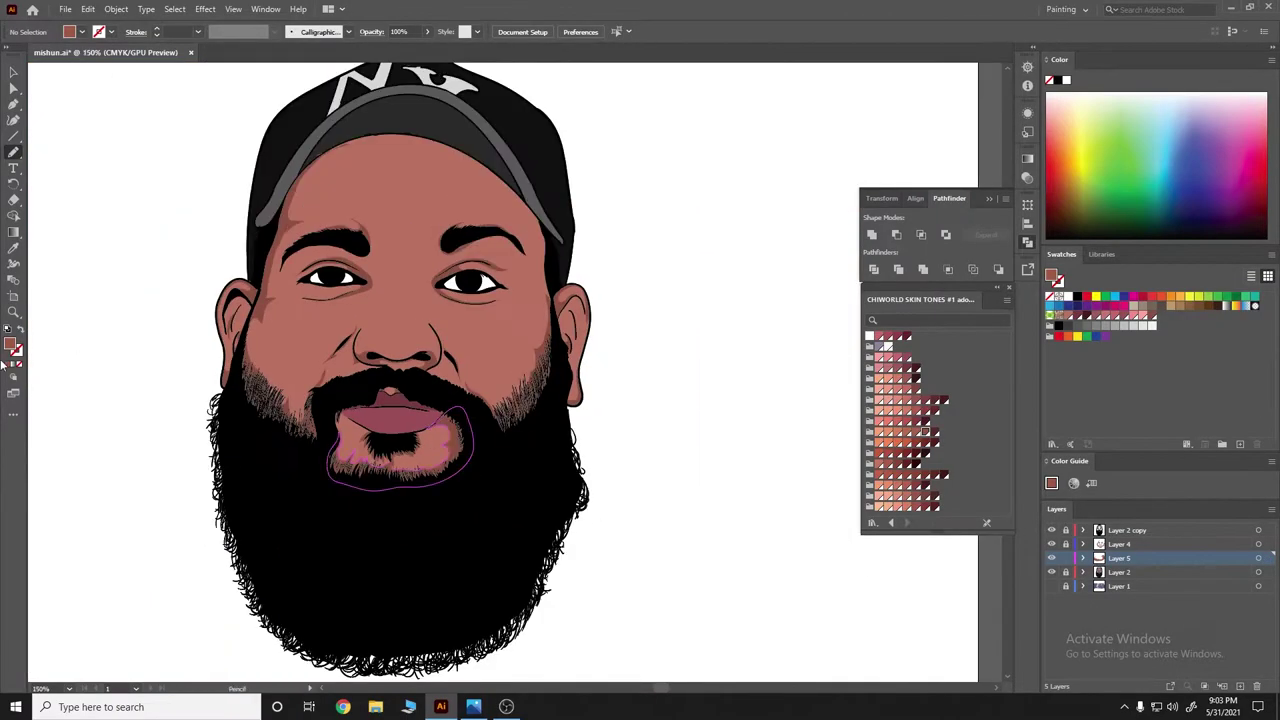
scroll(364, 383, "up", 3)
scroll(400, 400, "down", 2)
scroll(450, 392, "up", 4)
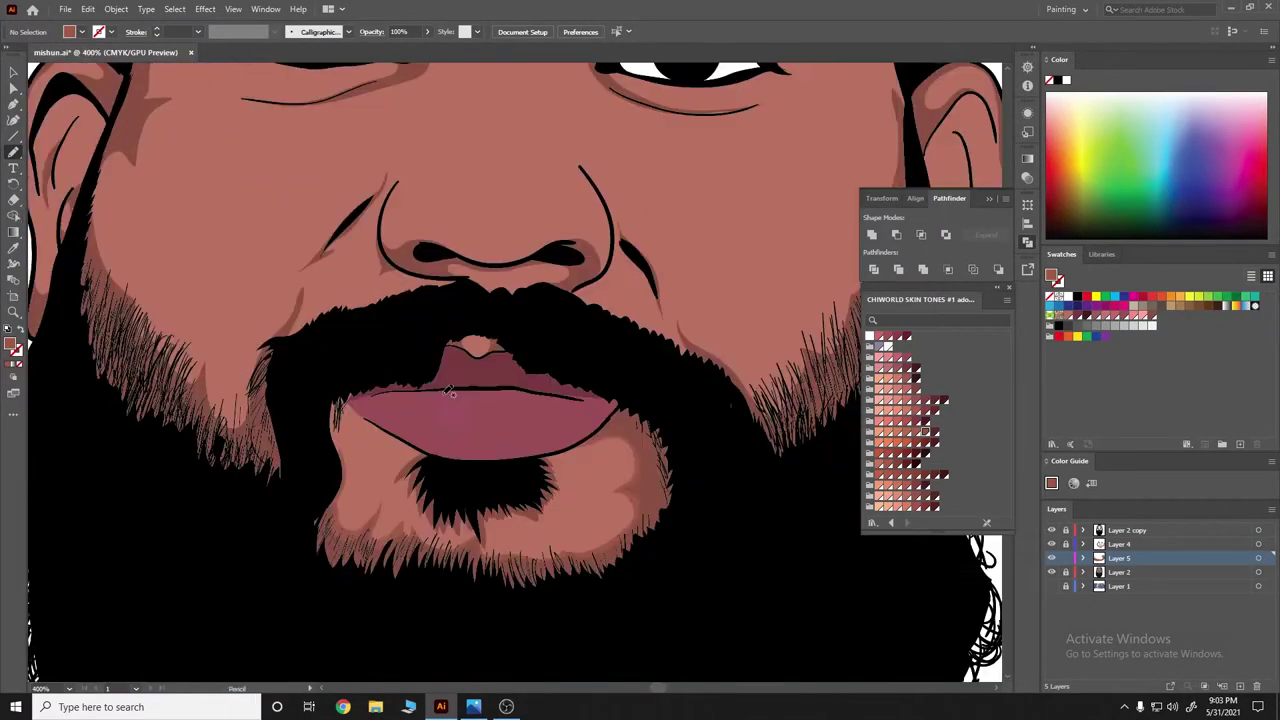
scroll(450, 393, "down", 2)
left_click_drag(393, 388, 487, 460)
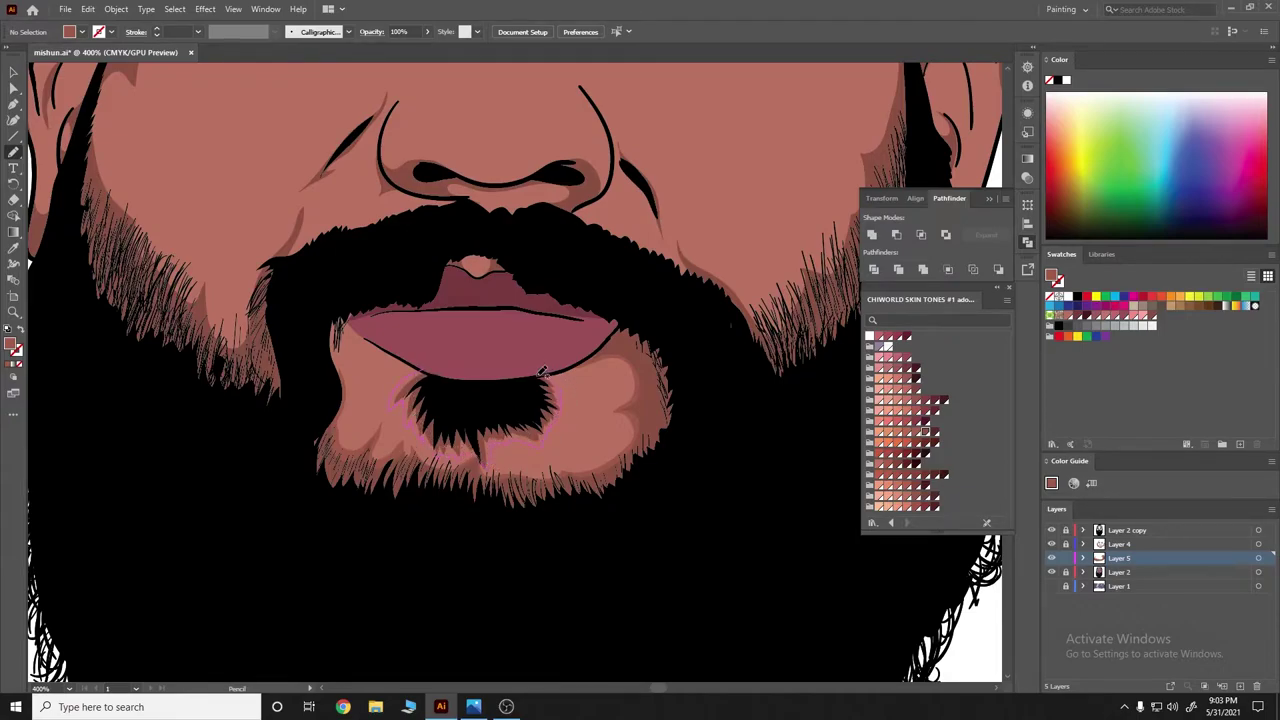
left_click_drag(543, 370, 418, 373)
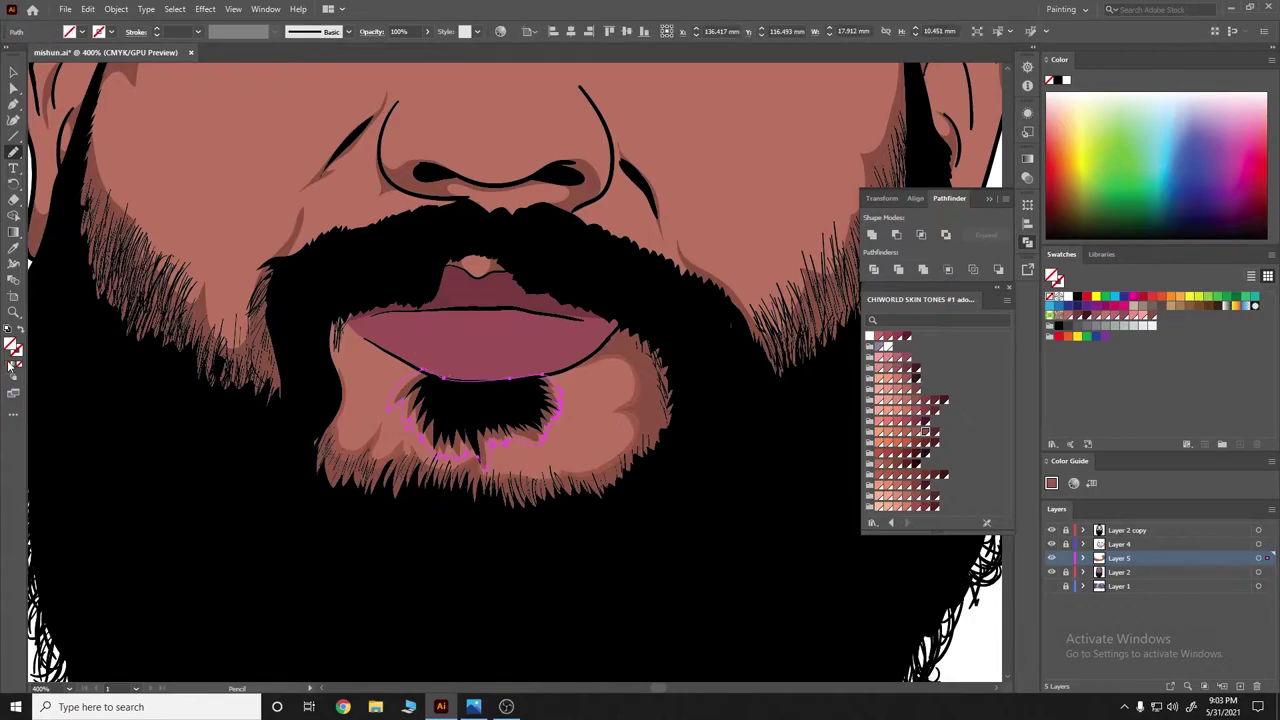
key("ctrl+minus")
key("ctrl+minus")
key("ctrl+shift+a")
key("ctrl+plus")
Draw a small skin-tone shape filling the moustache gap above the upper lip
scroll(476, 483, "up", 1)
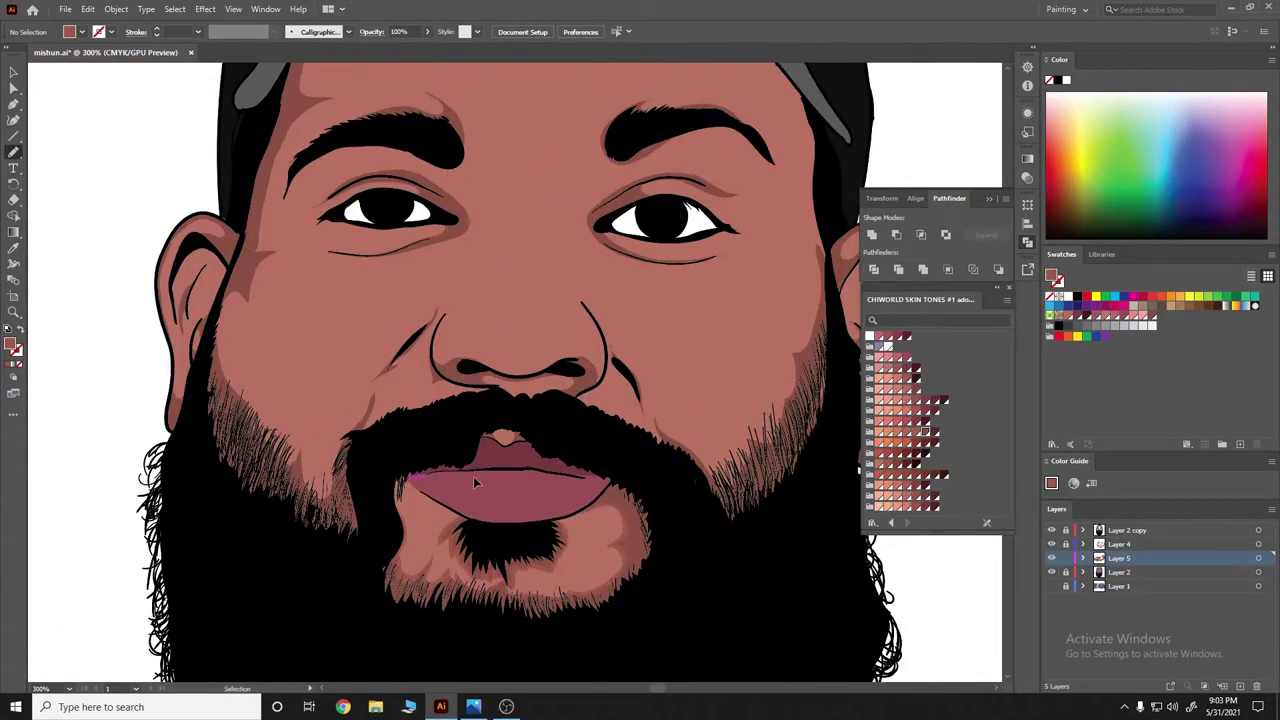
scroll(476, 483, "up", 6)
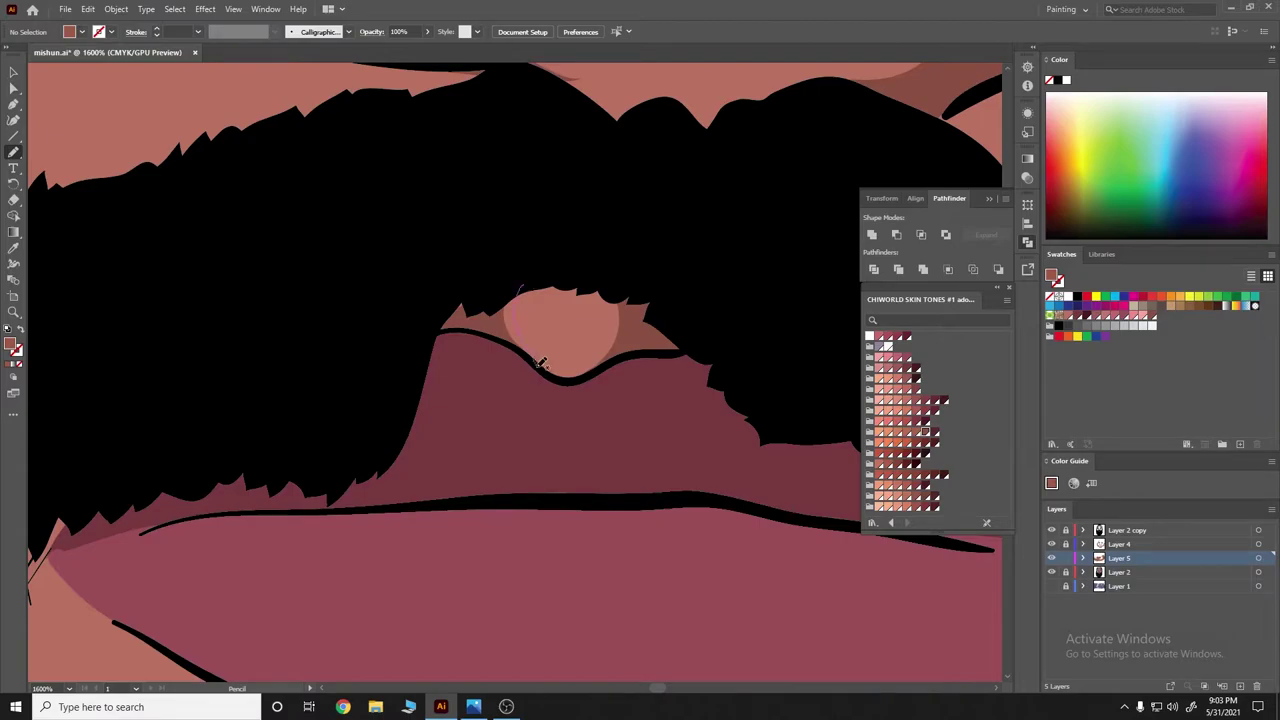
left_click_drag(541, 362, 525, 278)
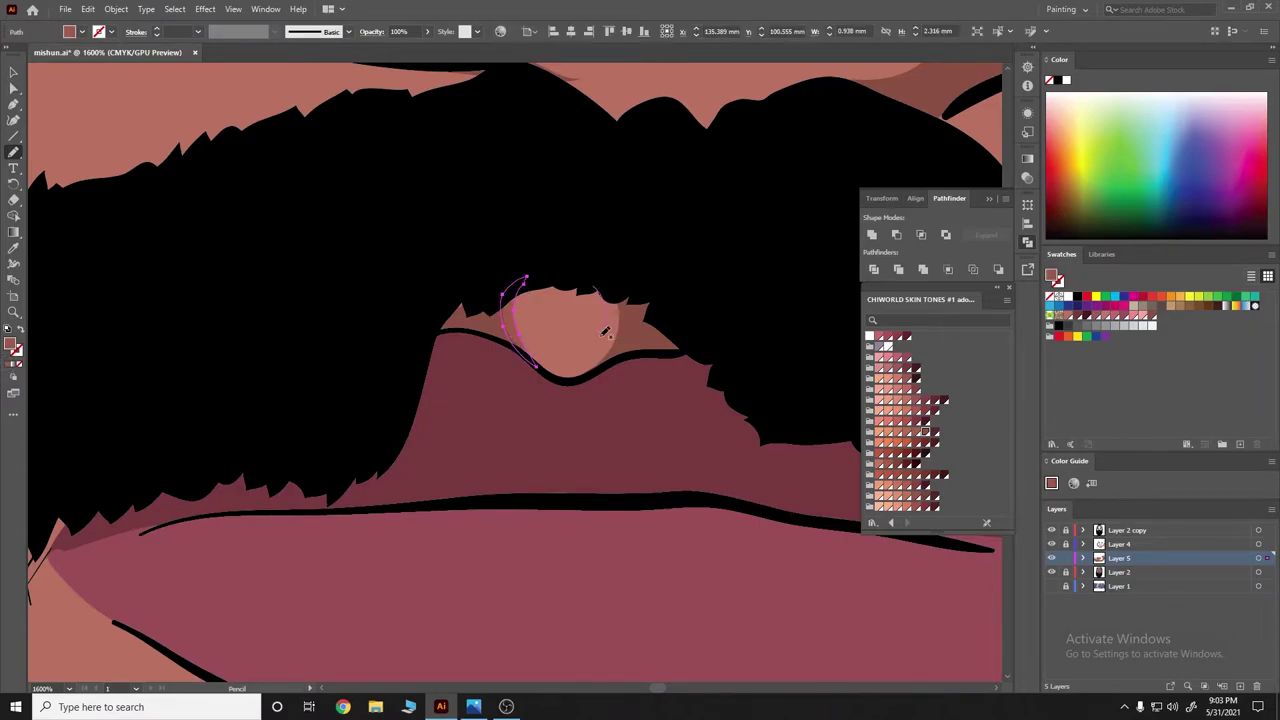
left_click_drag(622, 290, 592, 368)
key("ctrl+minus")
key("ctrl+minus")
key("ctrl+minus")
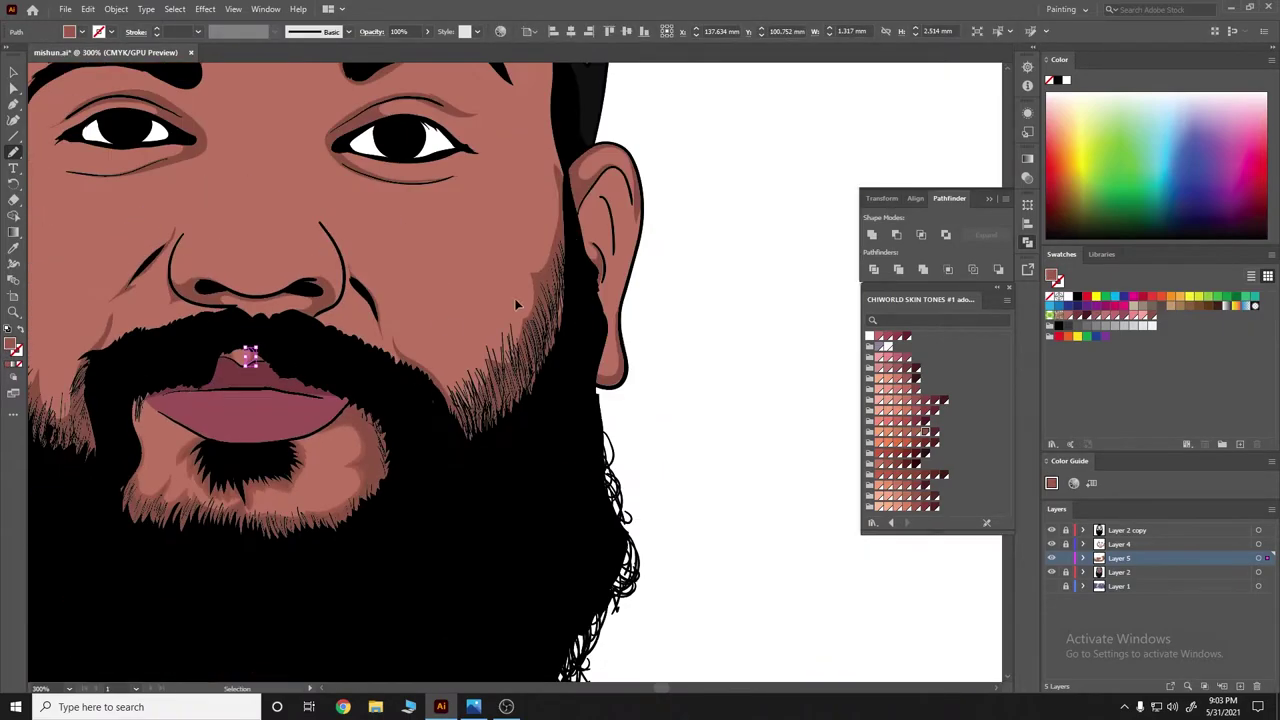
scroll(97, 357, "down", 2)
scroll(274, 366, "up", 4)
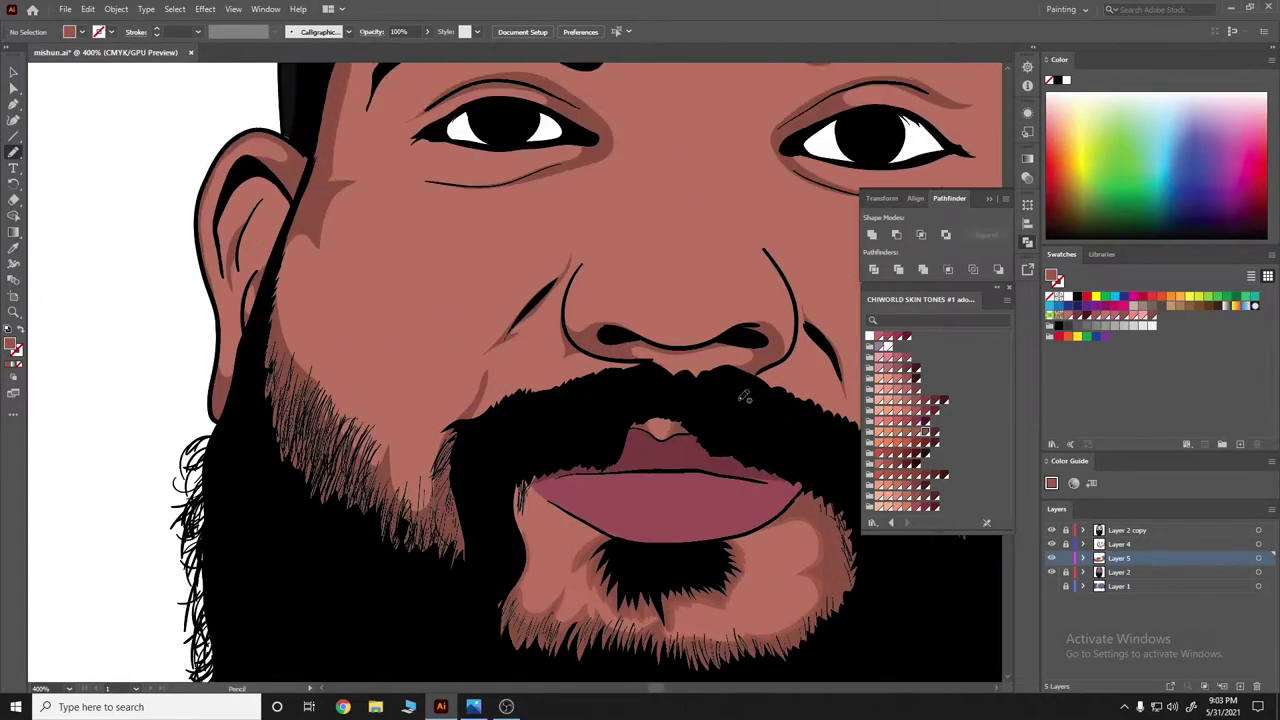
scroll(745, 397, "up", 2)
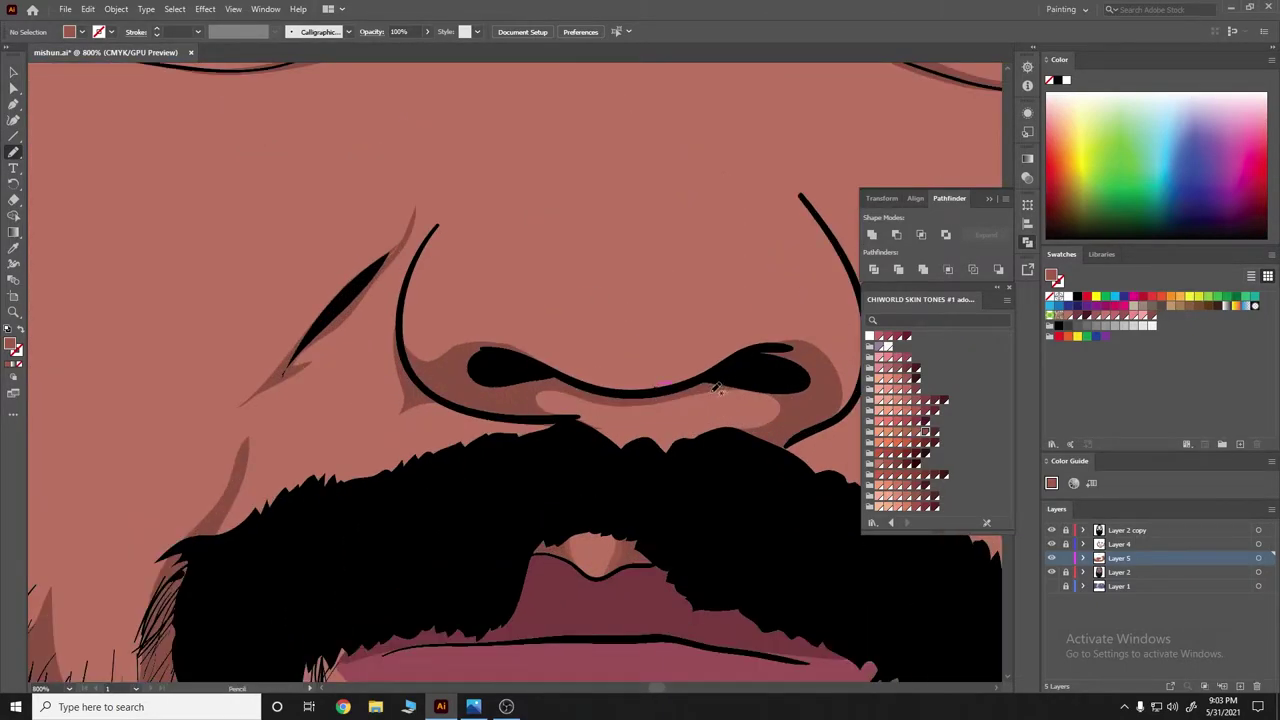
Draw a darker shadow shape around and beneath the nostrils
mouse_move(716, 388)
left_mouse_down()
mouse_move(714, 436)
mouse_move(845, 408)
mouse_move(874, 314)
left_mouse_up()
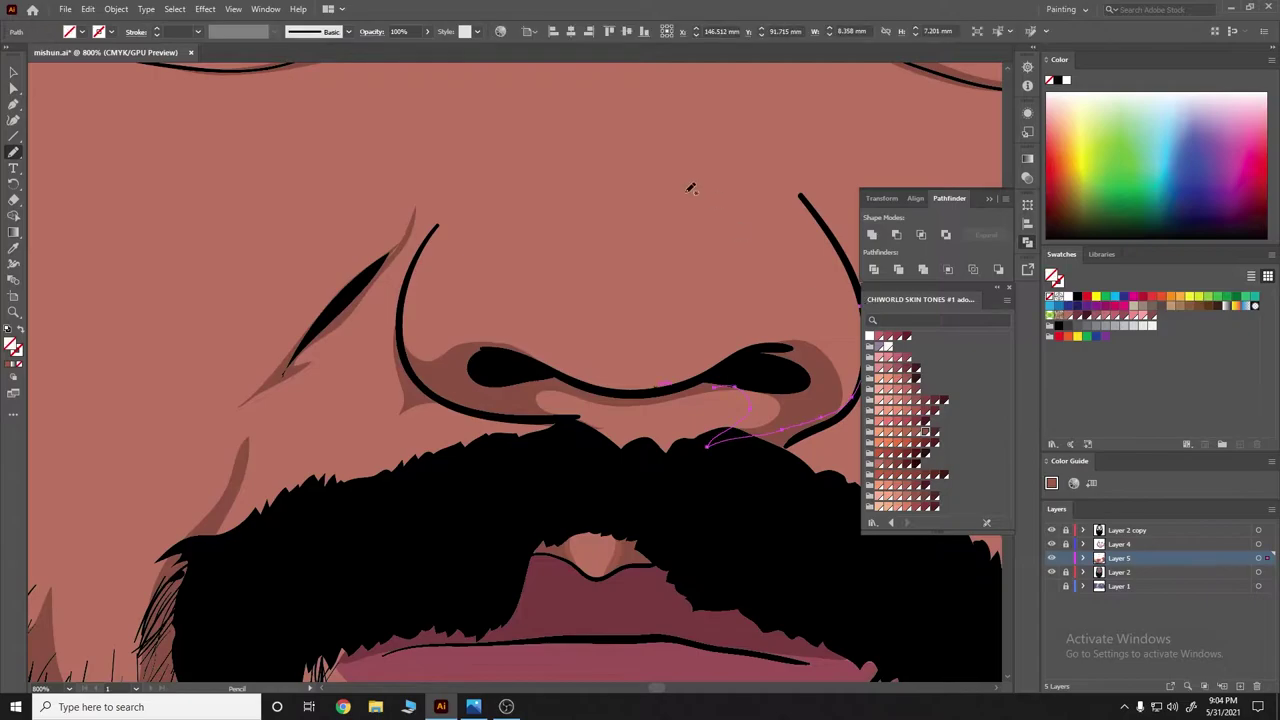
scroll(573, 237, "right", 3)
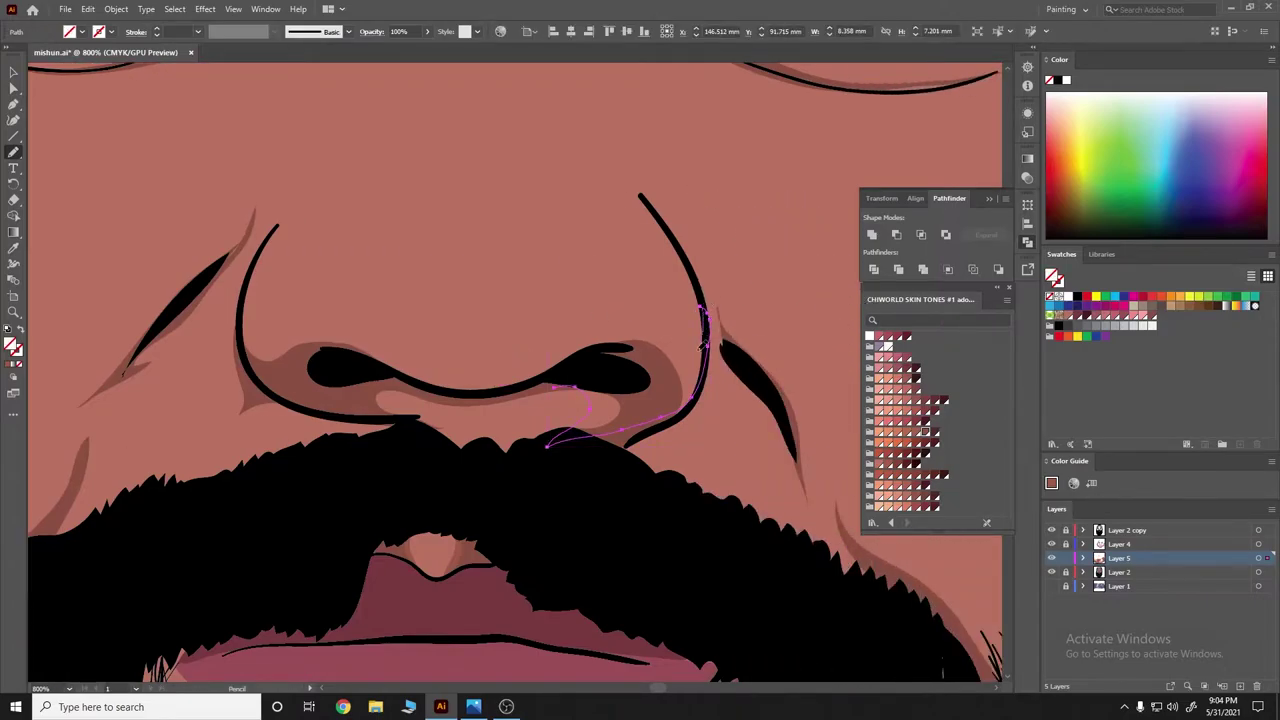
left_click_drag(505, 376, 484, 379)
left_click_drag(395, 427, 408, 413)
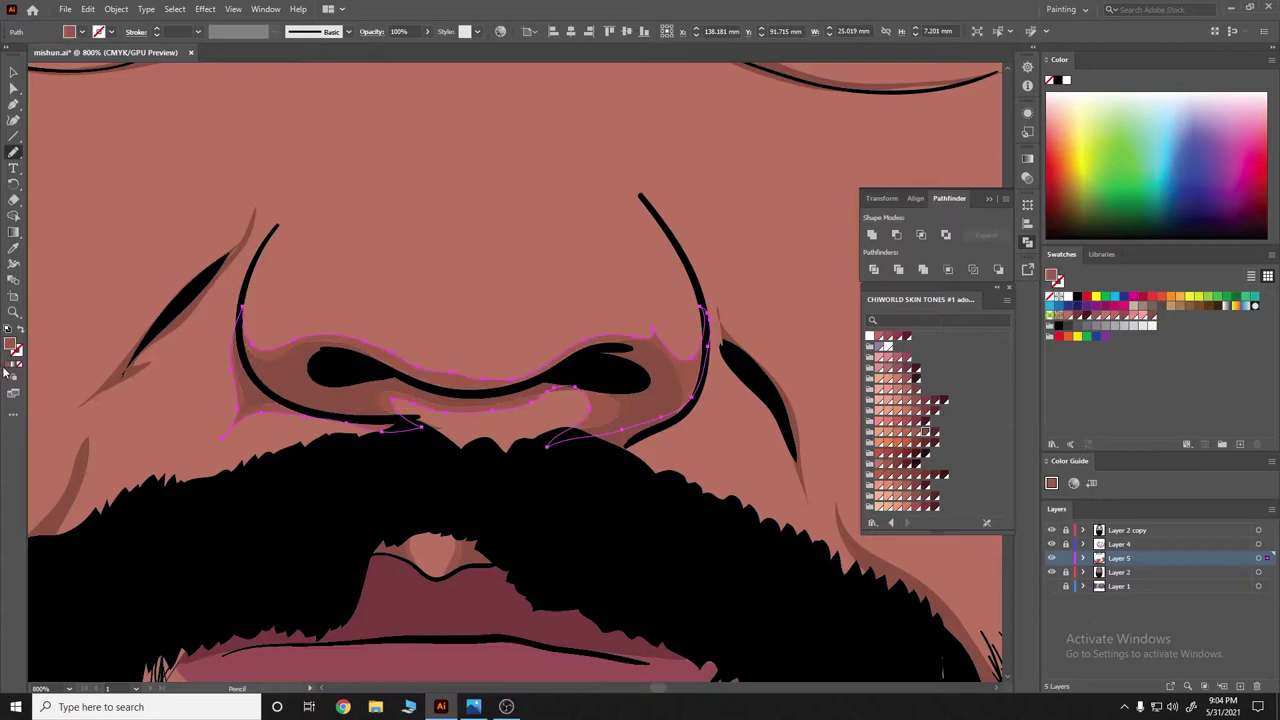
key("ctrl+shift+a")
key("ctrl+minus")
key("ctrl+minus")
key("ctrl+minus")
scroll(630, 430, "up", 4)
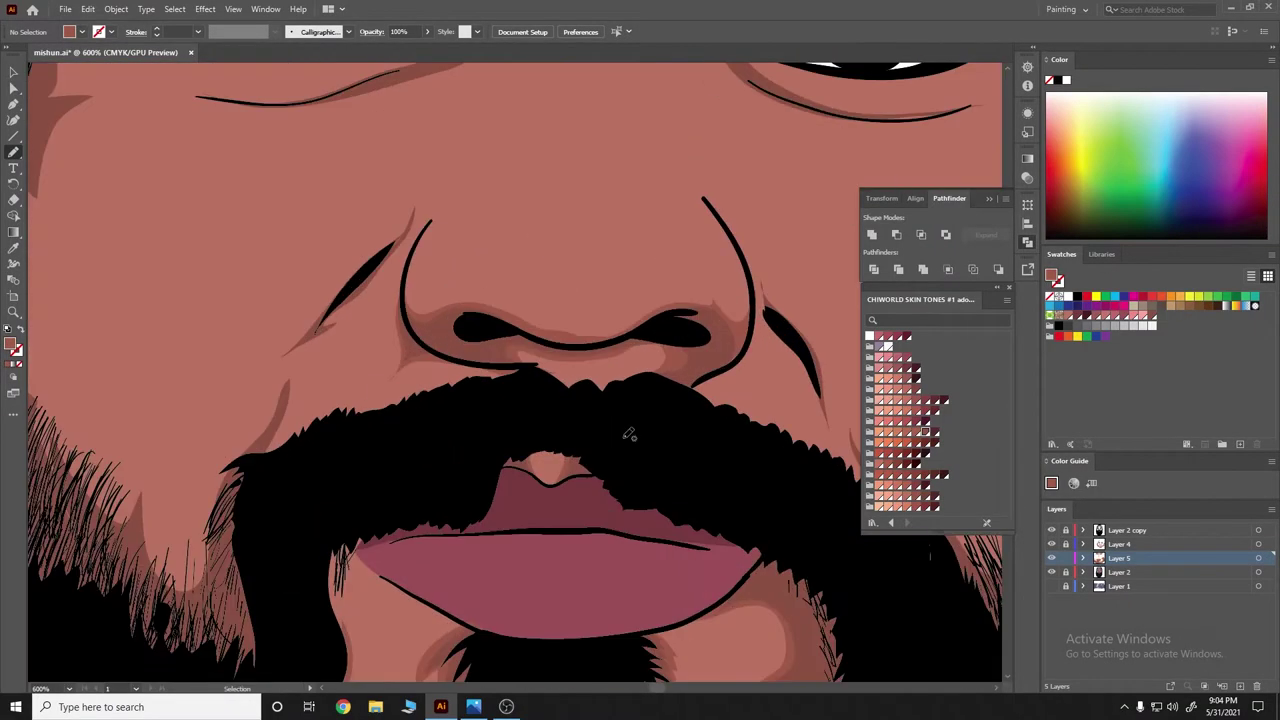
scroll(600, 380, "up", 2)
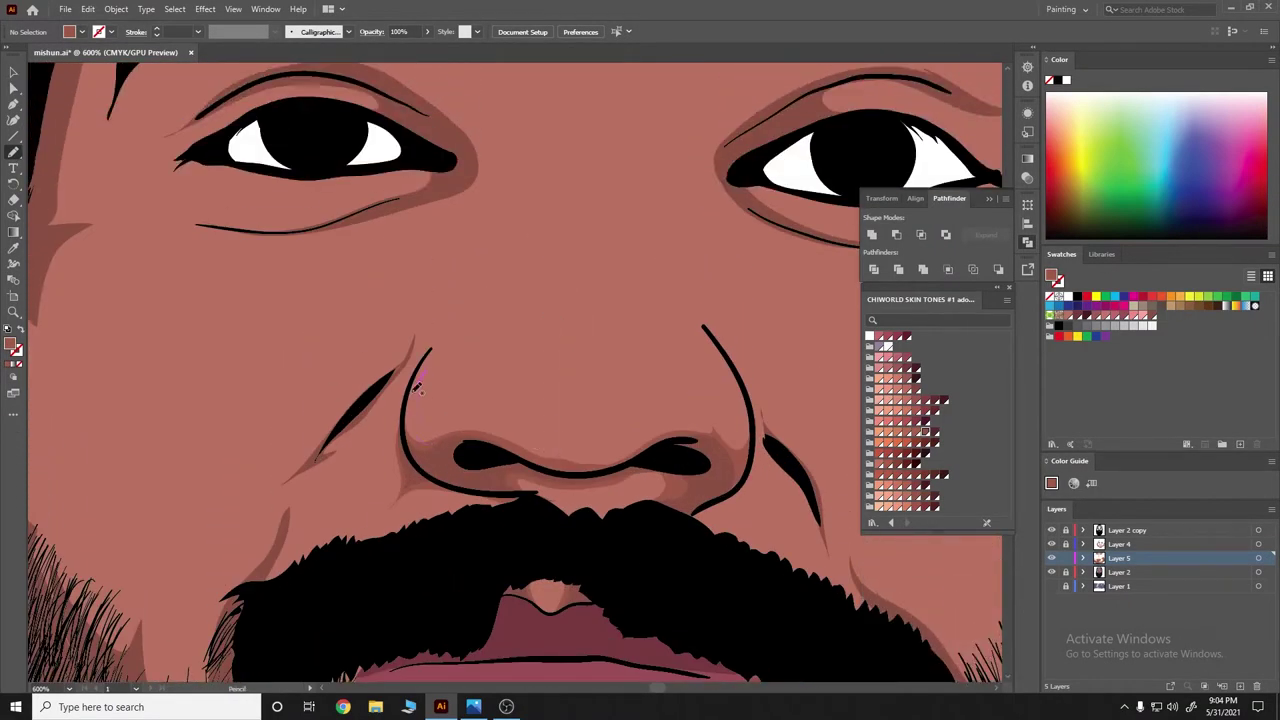
Add a line along the left nostril edge and a shading stroke in its crease
left_click_drag(418, 388, 408, 434)
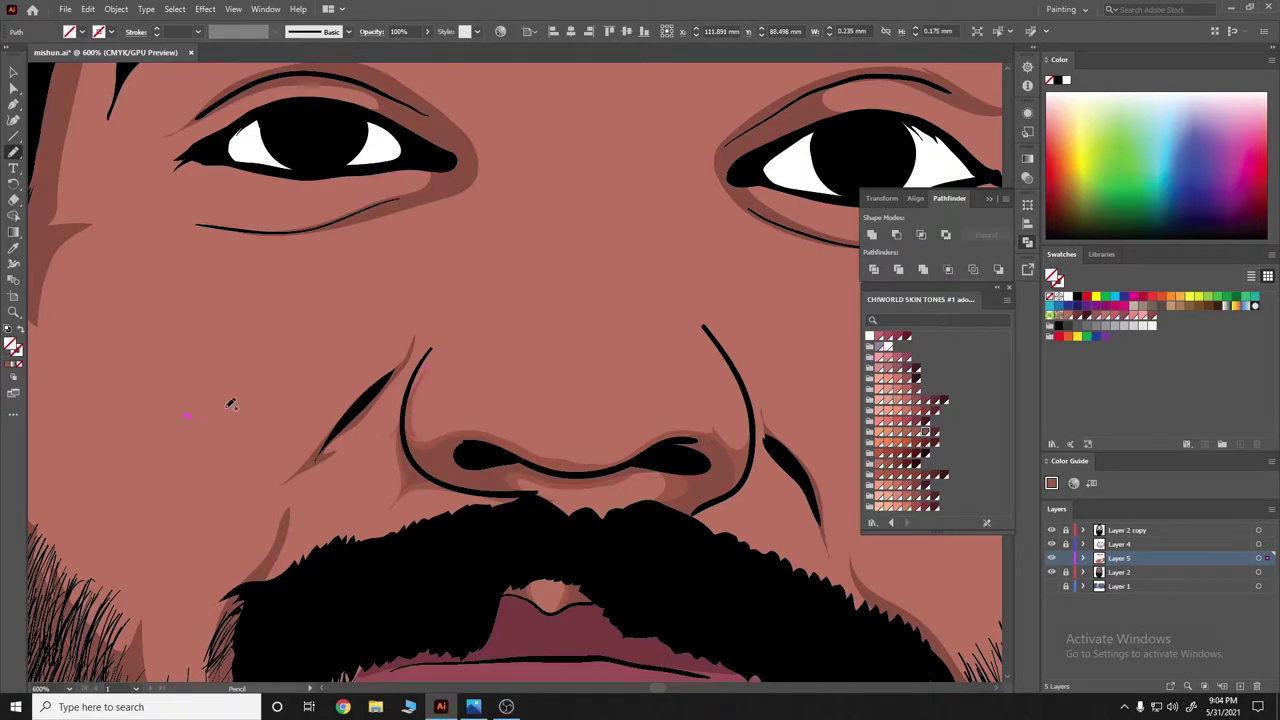
scroll(390, 443, "up", 3)
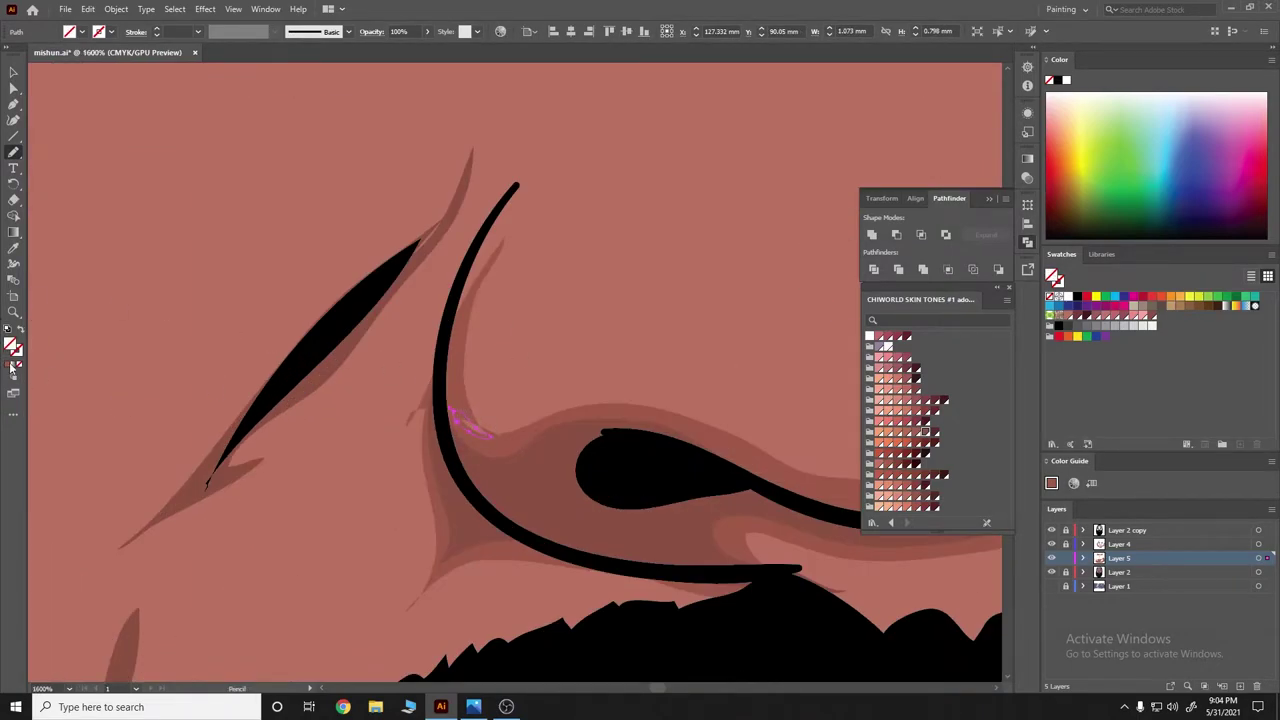
left_click_drag(455, 412, 505, 440)
scroll(479, 419, "down", 1)
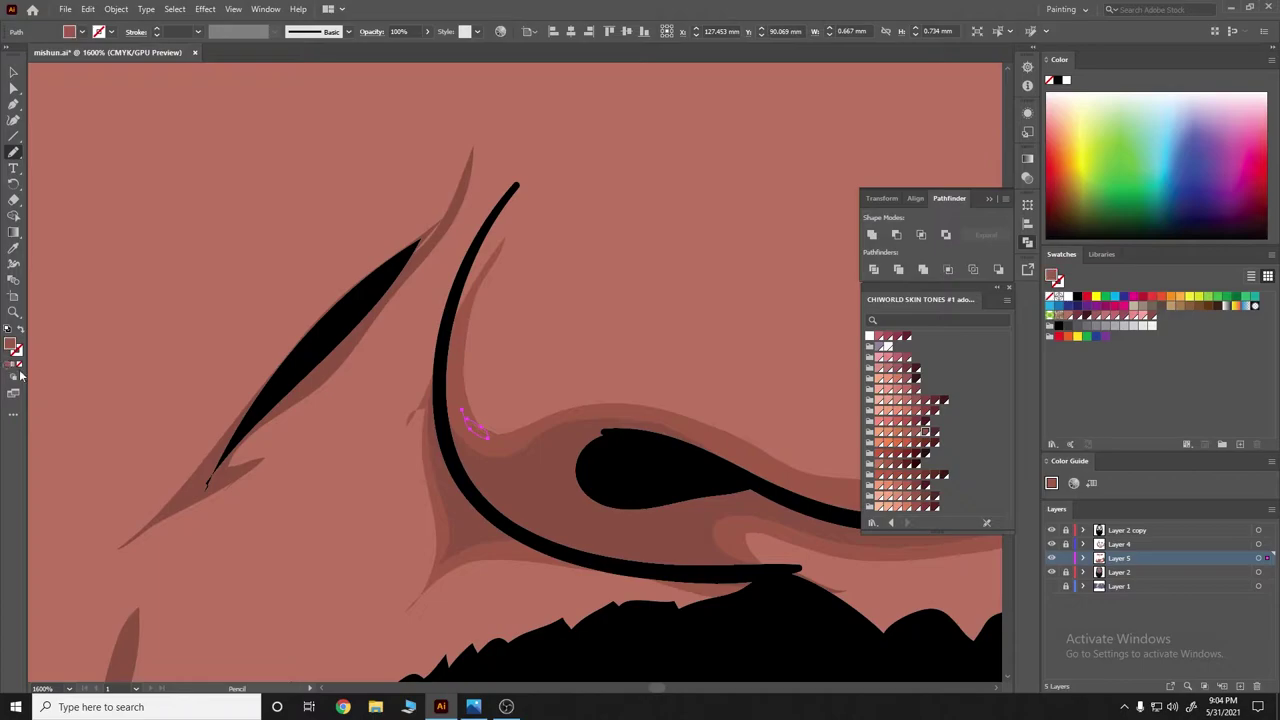
scroll(206, 363, "down", 1)
scroll(555, 533, "down", 3)
scroll(555, 533, "down", 1)
scroll(458, 403, "up", 1)
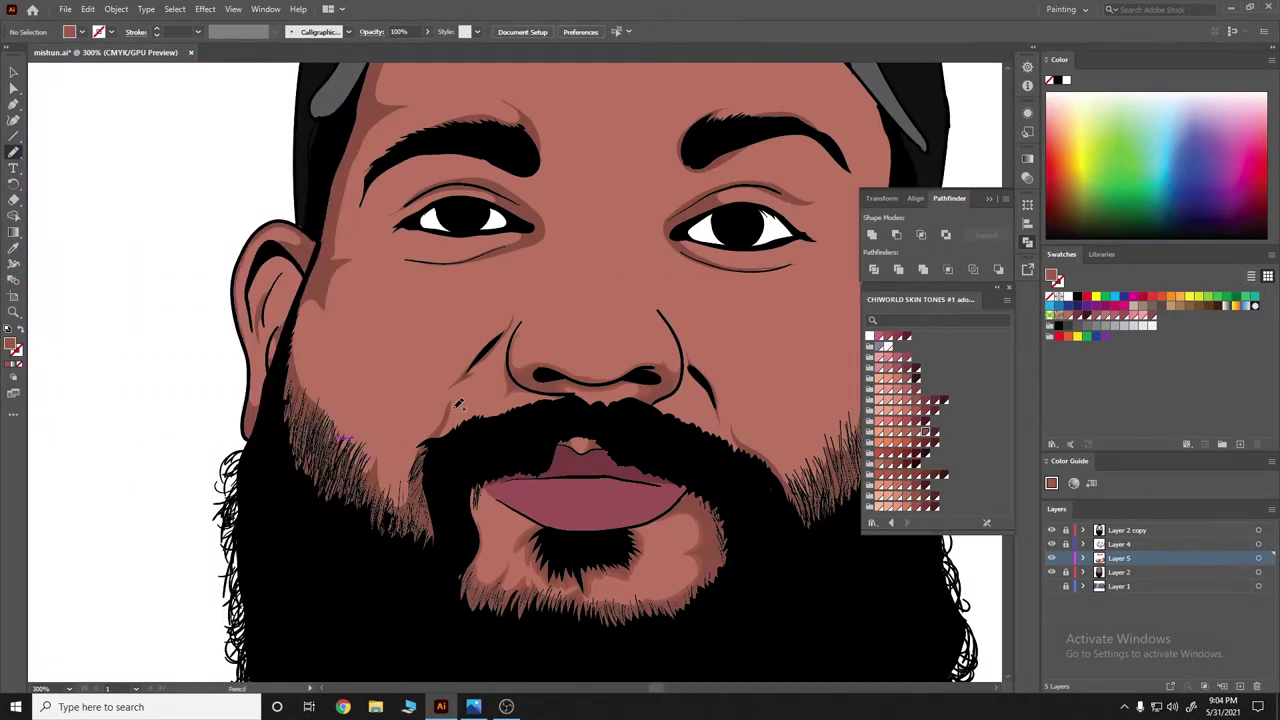
Redraw the left and right nose-side lines down toward the cheeks
left_click_drag(660, 306, 690, 380)
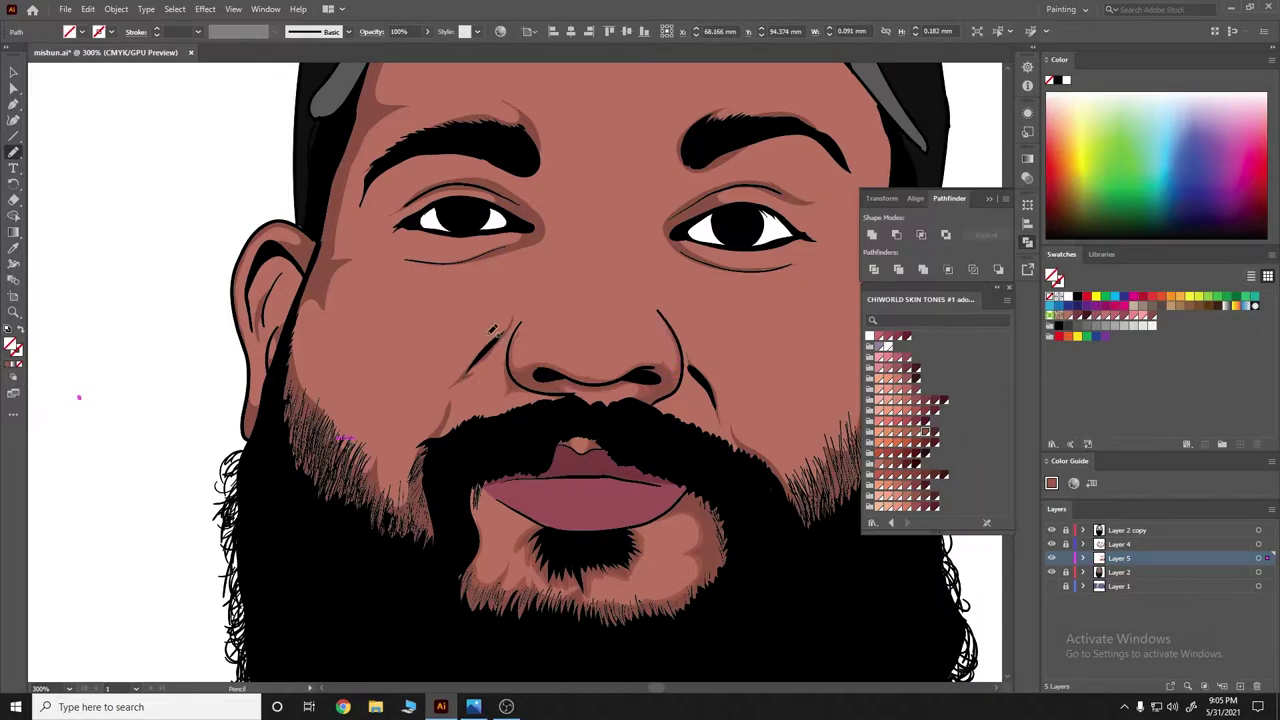
scroll(497, 322, "up", 2)
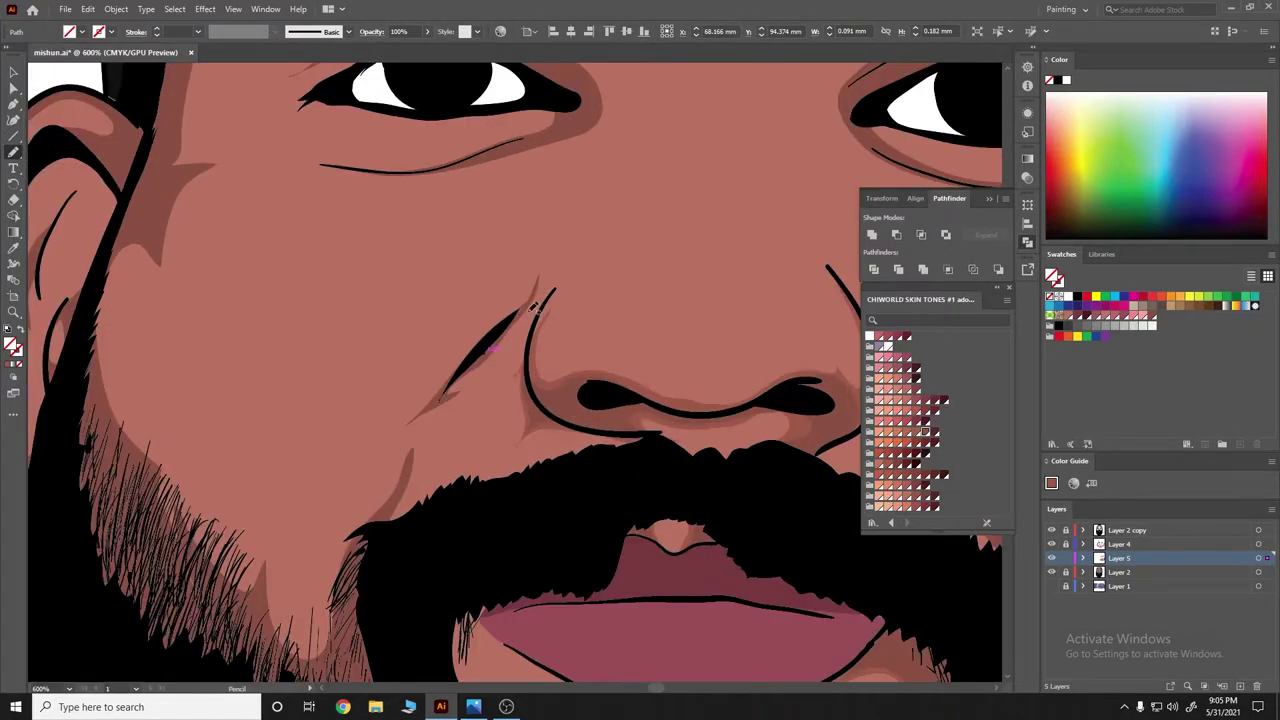
left_click_drag(541, 270, 455, 362)
left_click_drag(427, 404, 453, 393)
left_click_drag(535, 274, 535, 274)
scroll(117, 360, "down", 3)
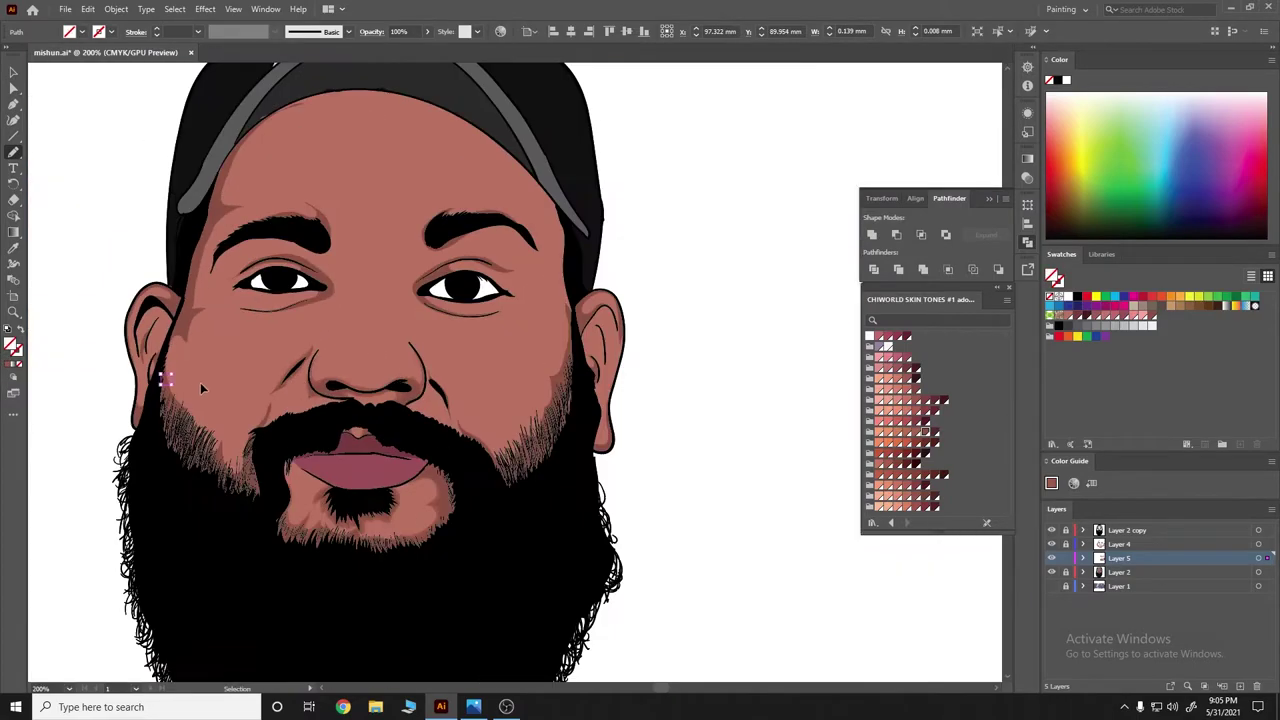
scroll(413, 416, "up", 2)
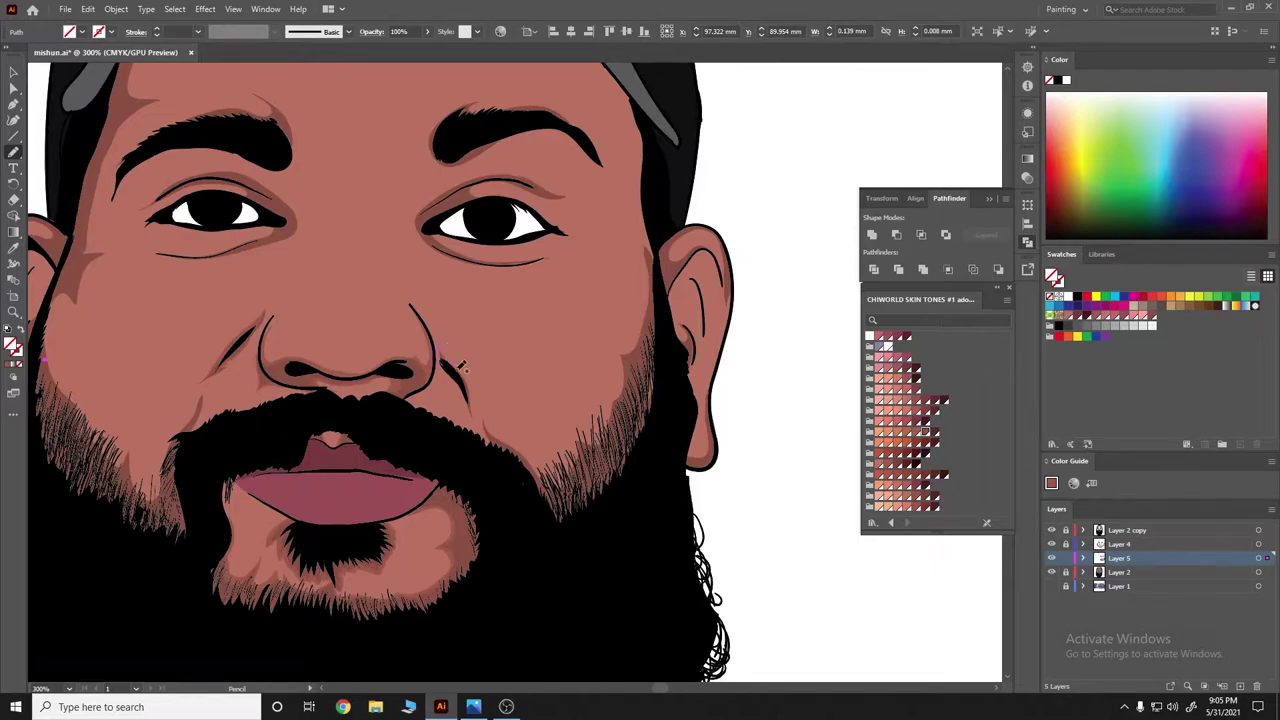
left_click_drag(478, 423, 455, 375)
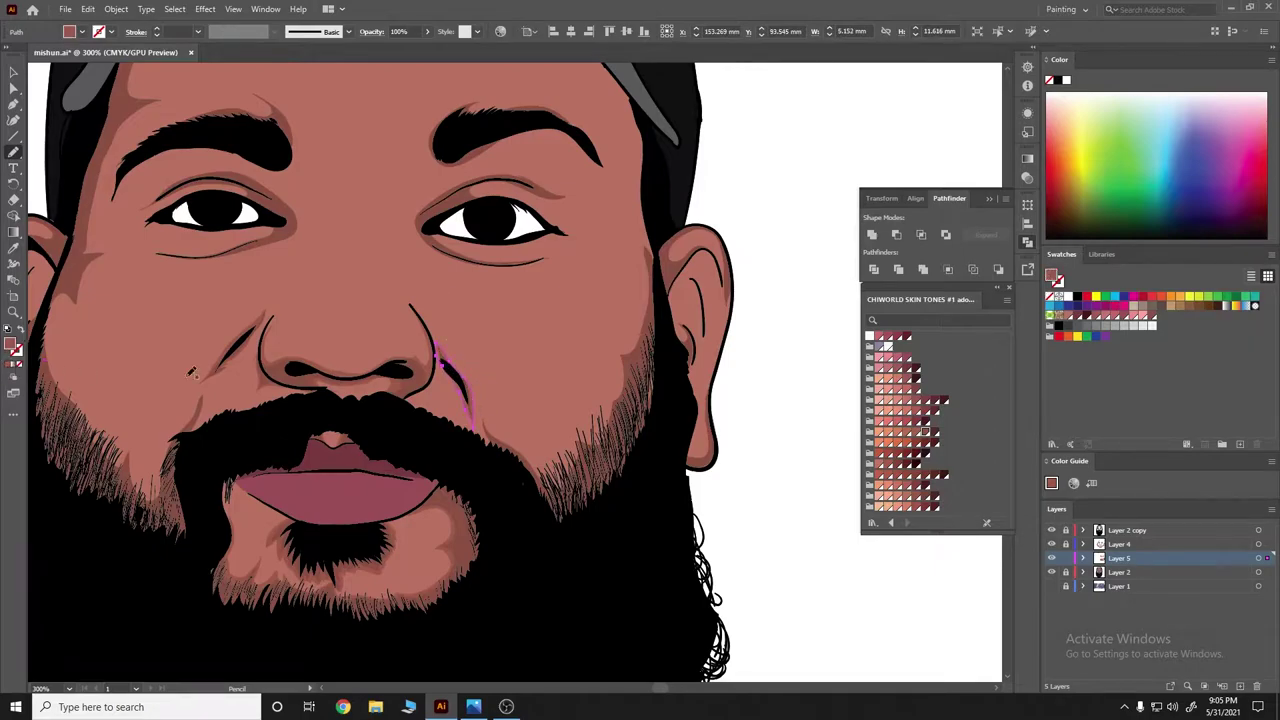
scroll(750, 497, "down", 3)
scroll(829, 491, "up", 2)
scroll(426, 423, "up", 2)
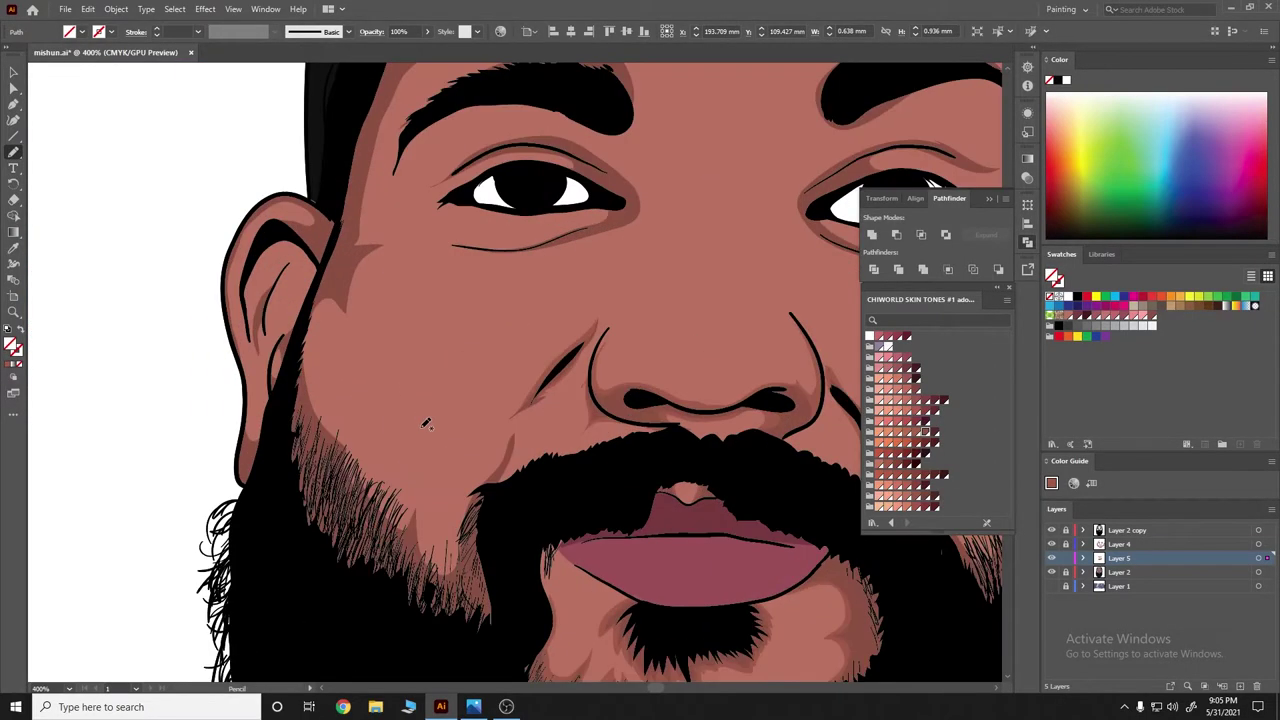
Outline a cheek shadow along the left beard edge
left_click_drag(518, 423, 492, 474)
left_click_drag(428, 513, 392, 508)
left_click_drag(355, 468, 342, 430)
Extend the left-side shadow outline to the hairline and fill it with darker skin tone
scroll(378, 233, "up", 1)
scroll(410, 330, "up", 3)
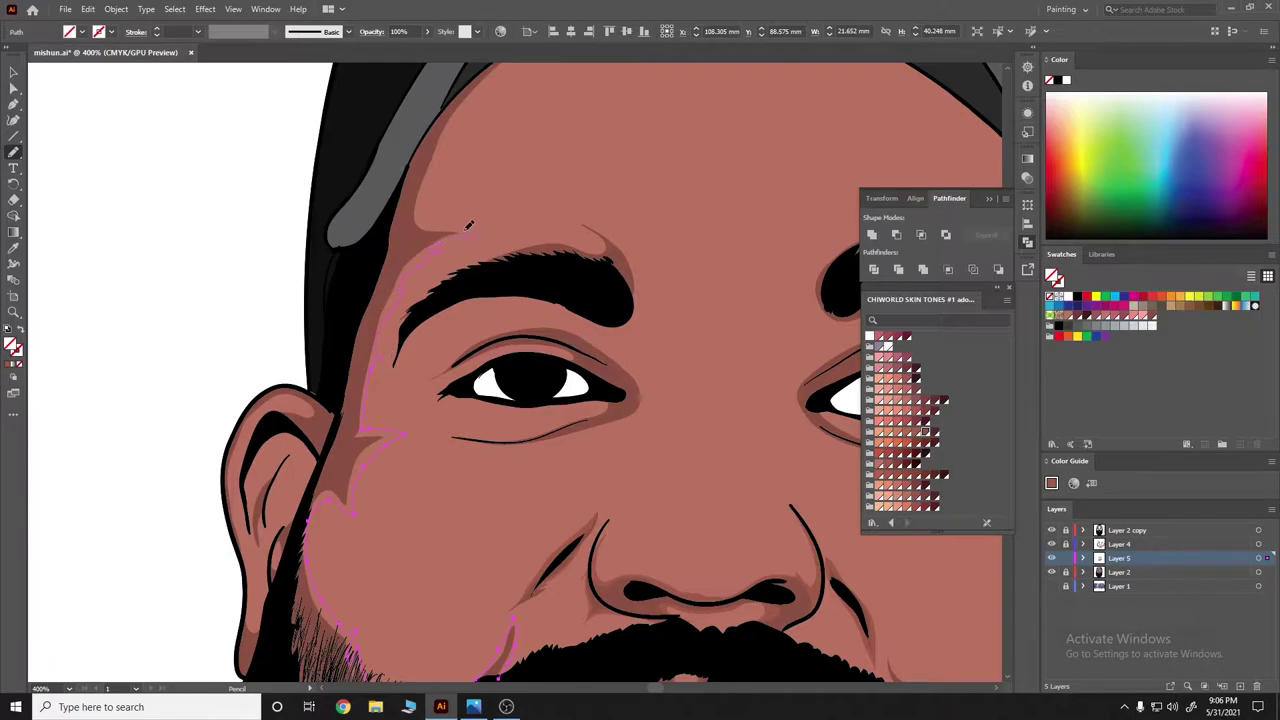
scroll(455, 220, "up", 3)
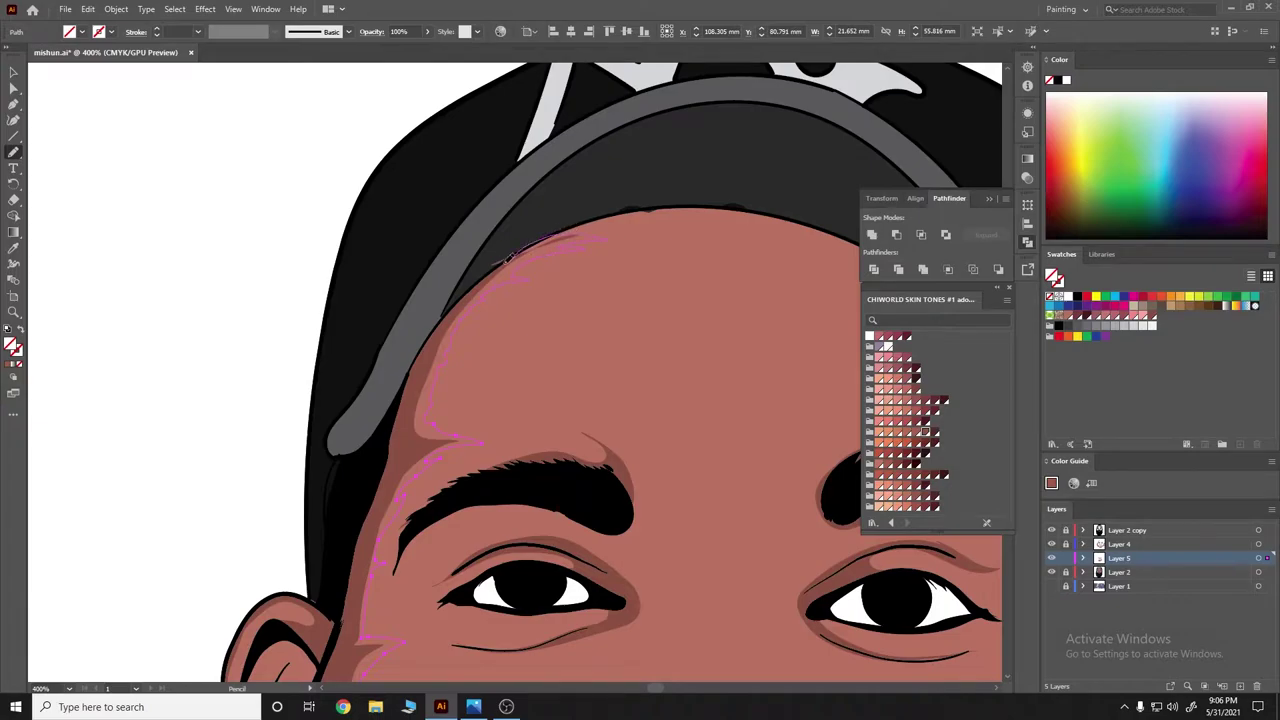
scroll(540, 213, "down", 2)
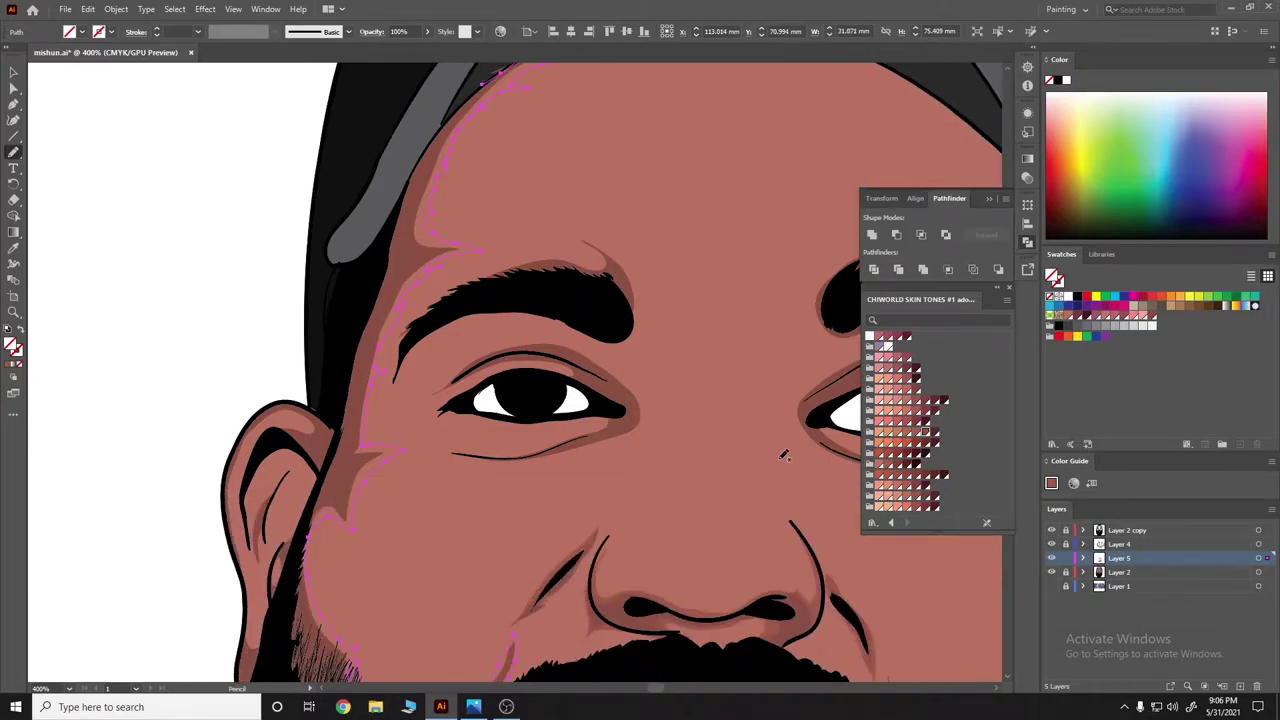
scroll(540, 213, "up", 2)
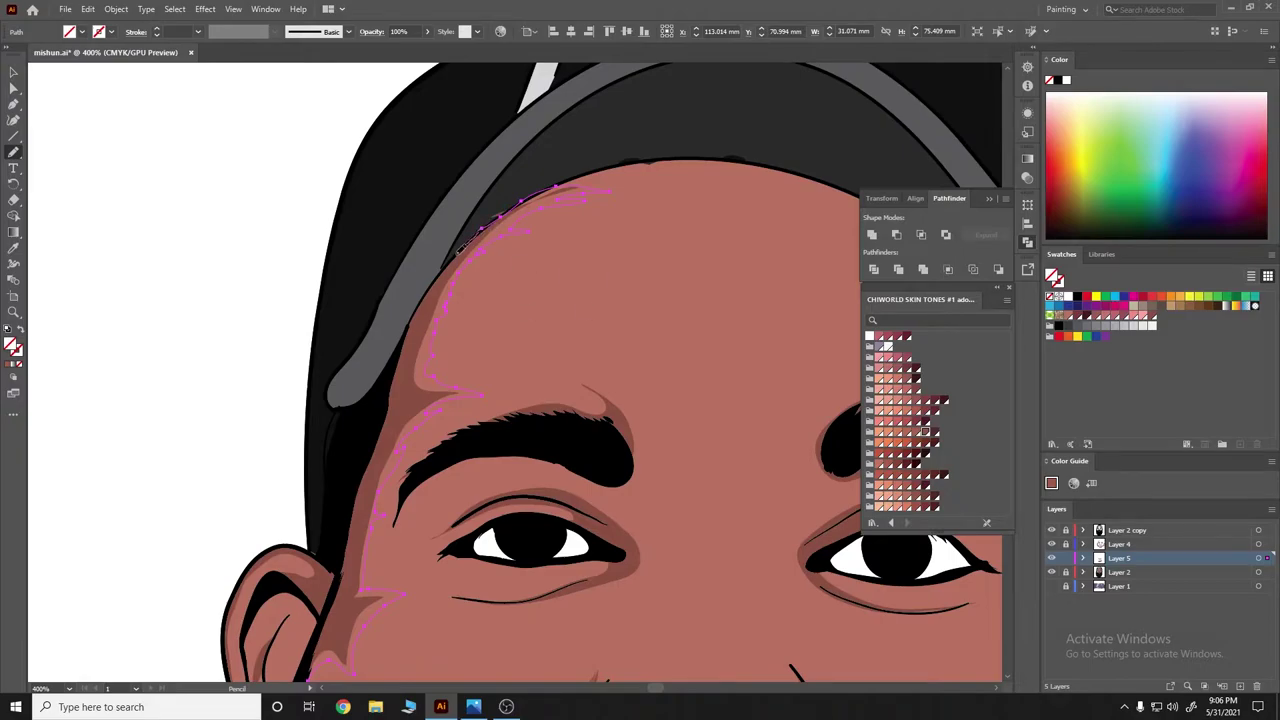
scroll(427, 291, "down", 1)
scroll(420, 230, "down", 1)
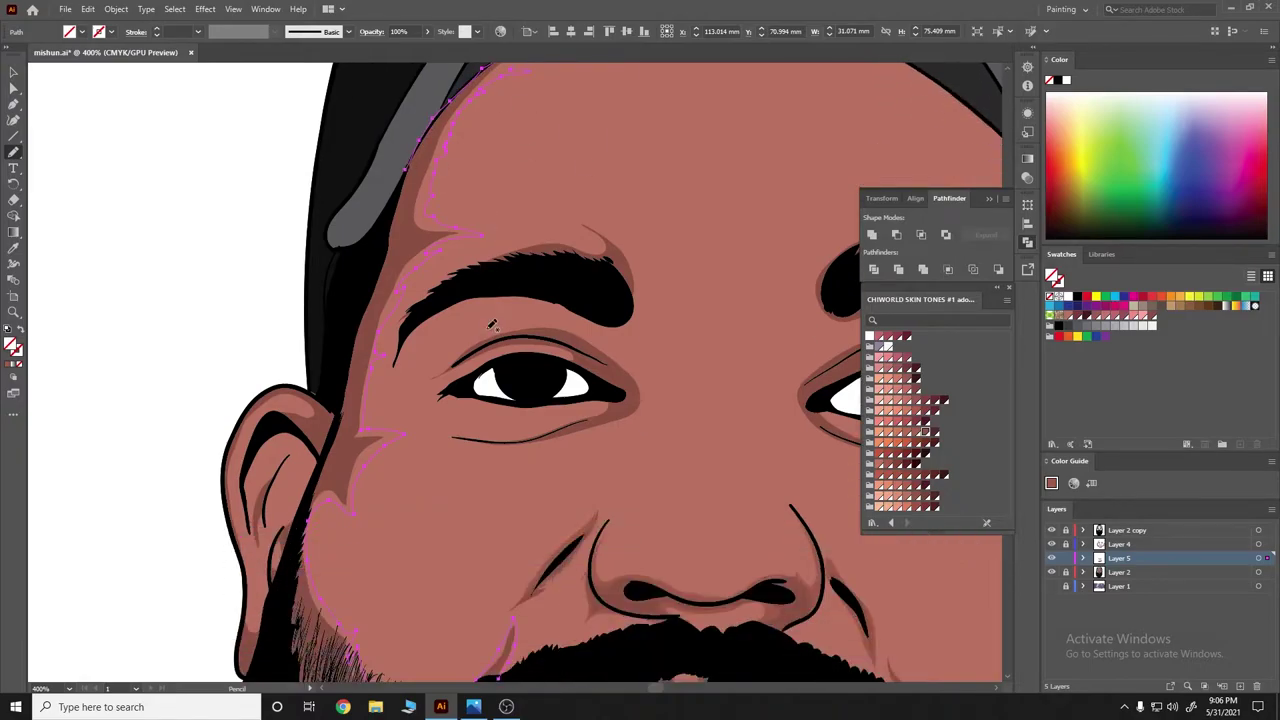
left_click_drag(404, 194, 380, 272)
left_click(9, 364)
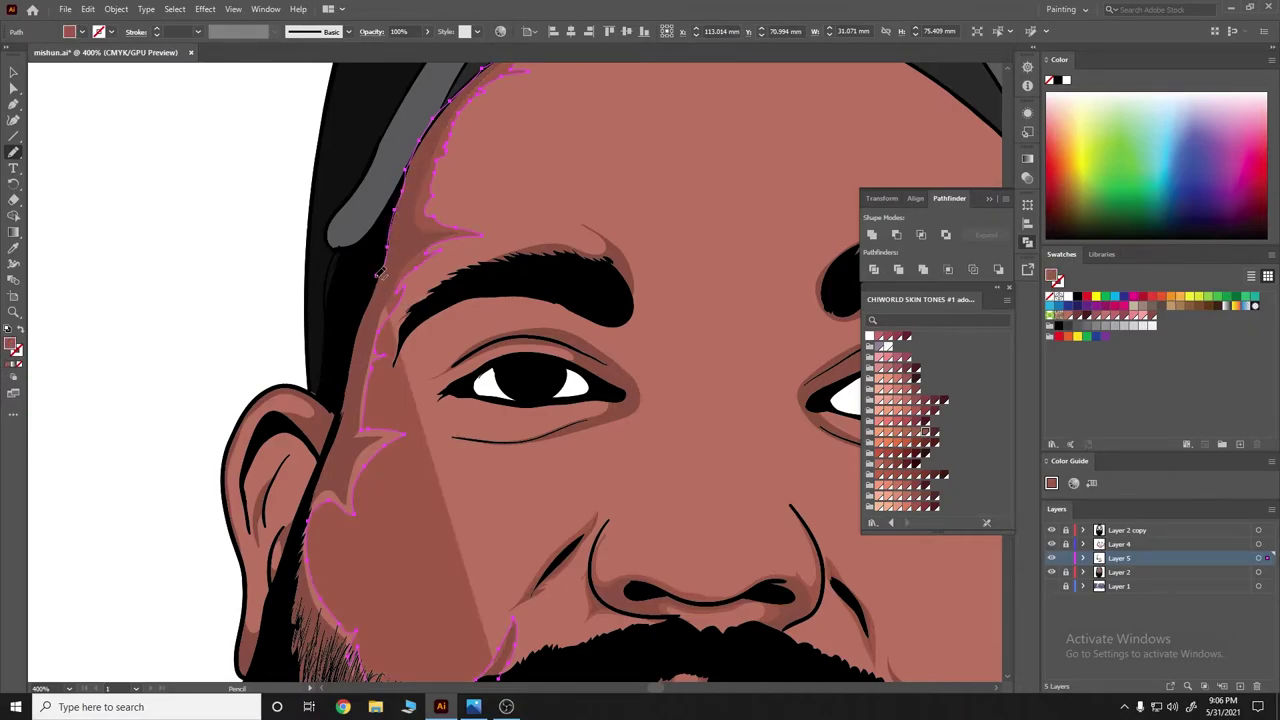
Reshape the shadow's edges down the cheek and along the beard
mouse_move(362, 354)
left_mouse_down()
mouse_move(335, 470)
mouse_move(310, 497)
left_mouse_up()
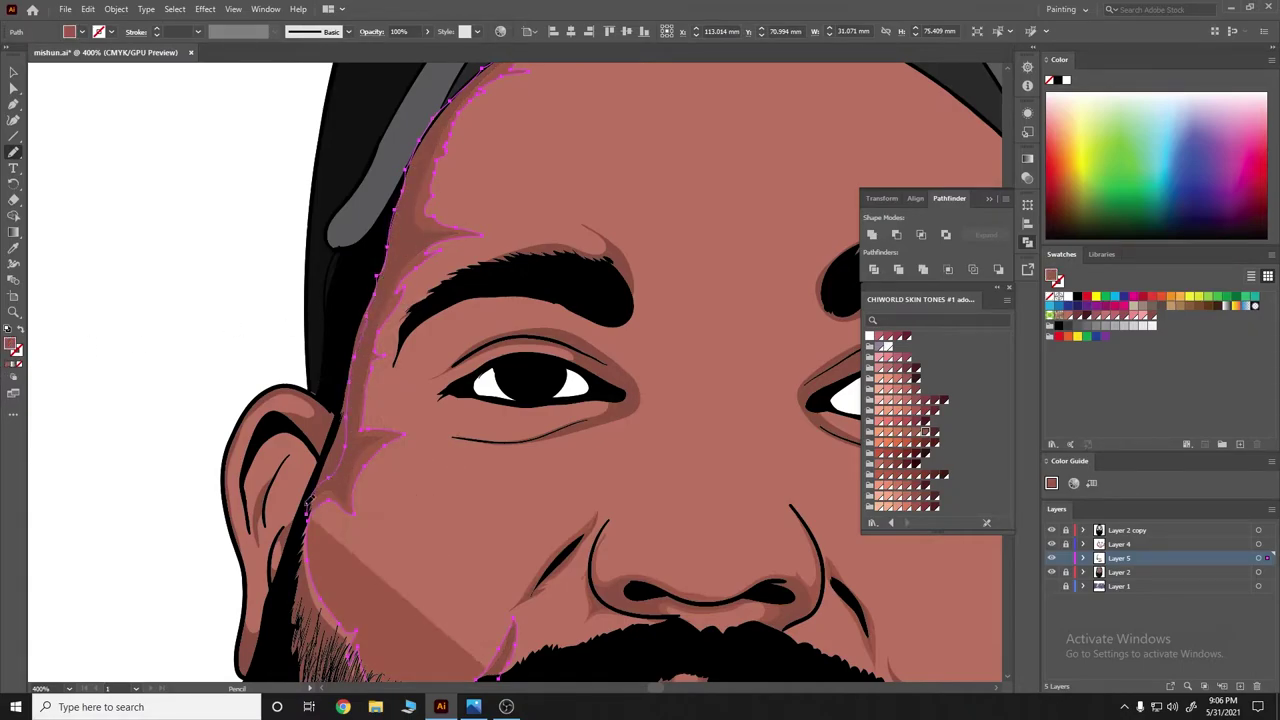
scroll(320, 450, "down", 5)
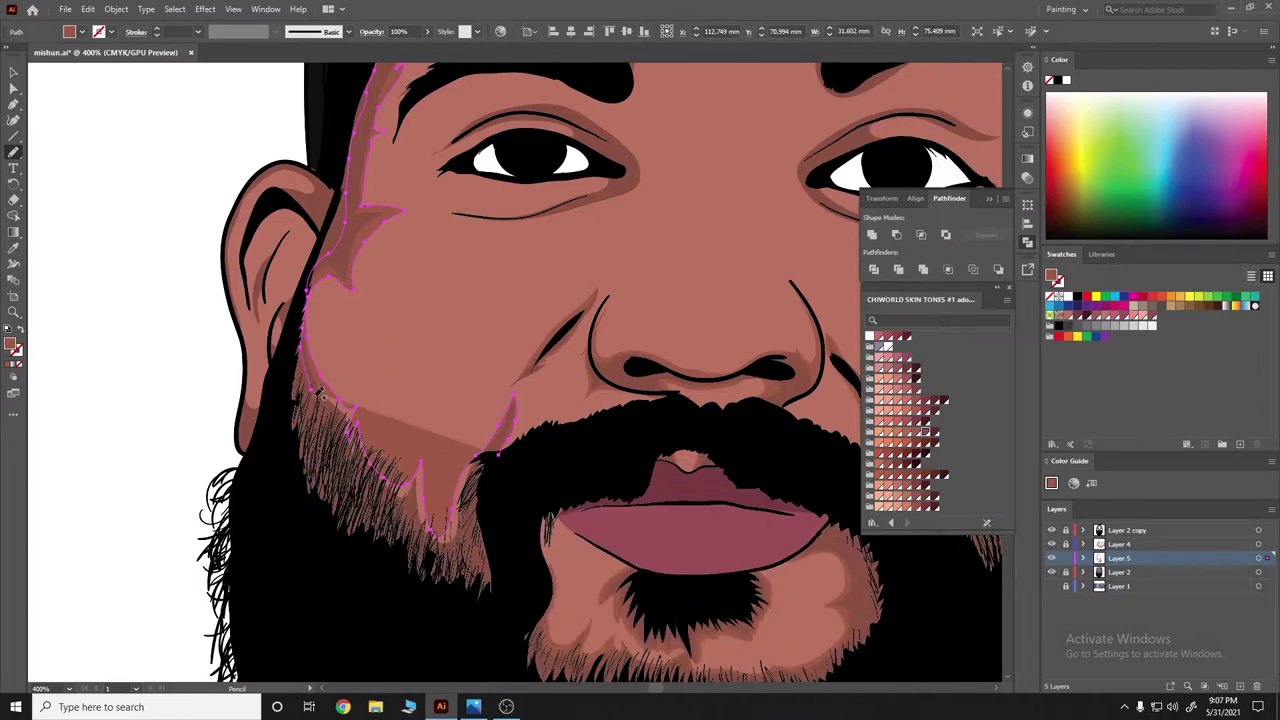
left_click_drag(320, 391, 483, 518)
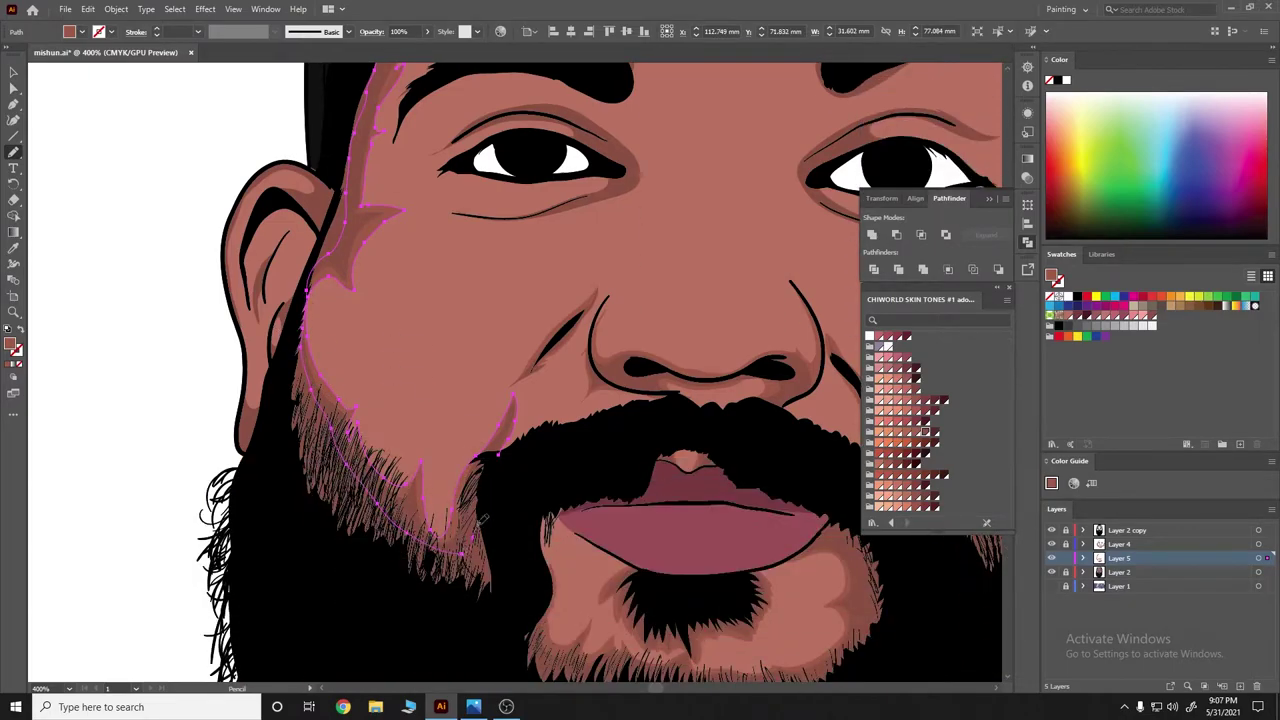
scroll(484, 517, "down", 2)
Draw a highlight shape along the right ear's outer rim
key("ctrl+shift+a")
scroll(379, 297, "down", 3)
scroll(476, 505, "up", 4)
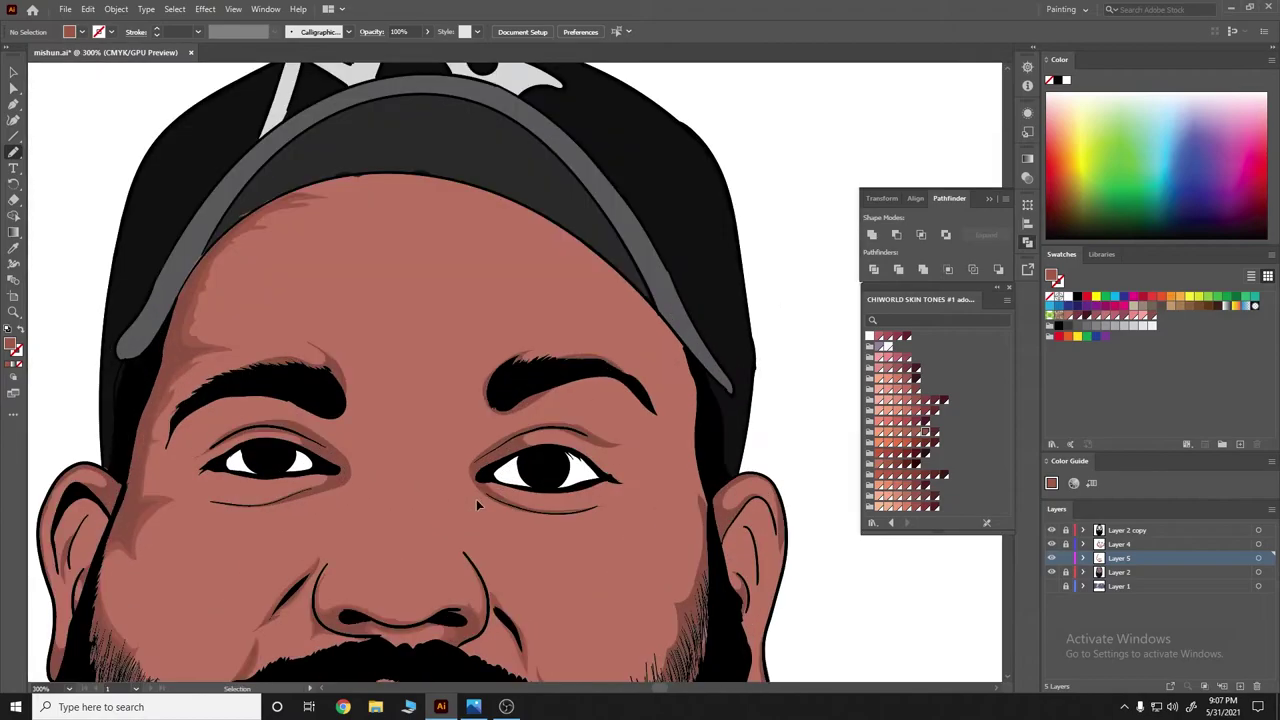
scroll(476, 505, "down", 5)
scroll(476, 505, "up", 3)
scroll(550, 371, "up", 1)
scroll(550, 371, "up", 2)
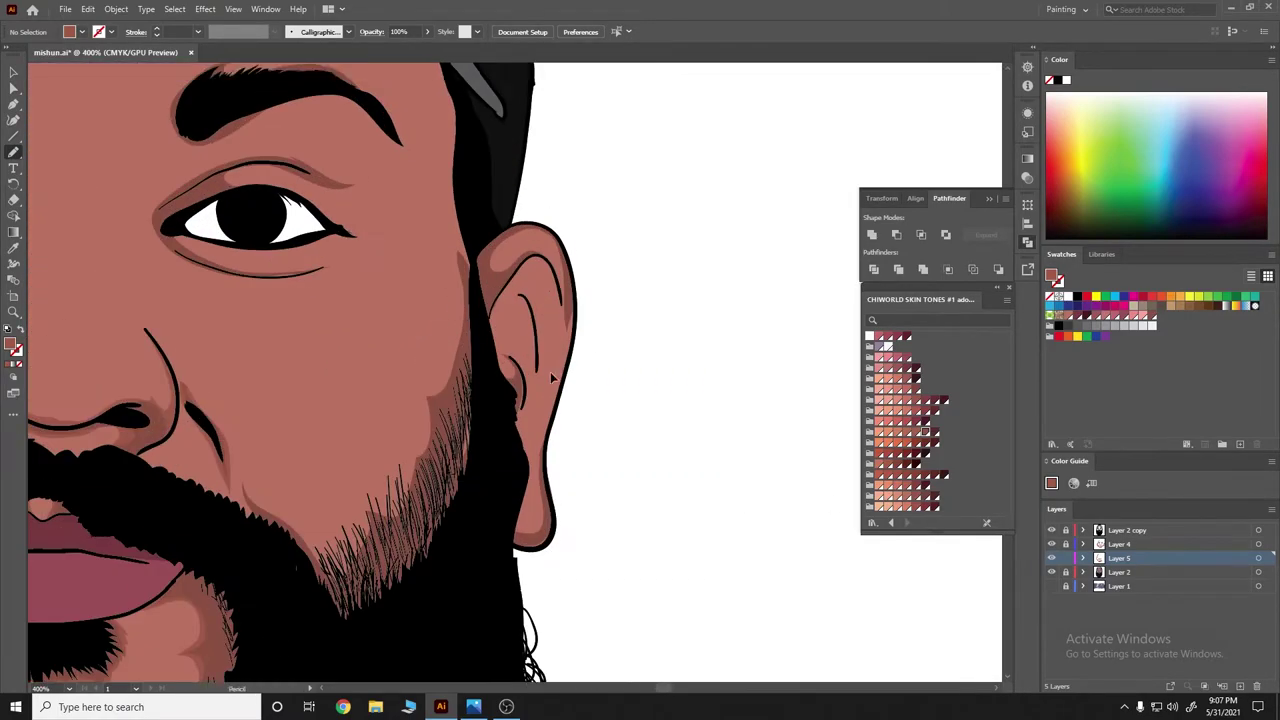
scroll(550, 371, "up", 1)
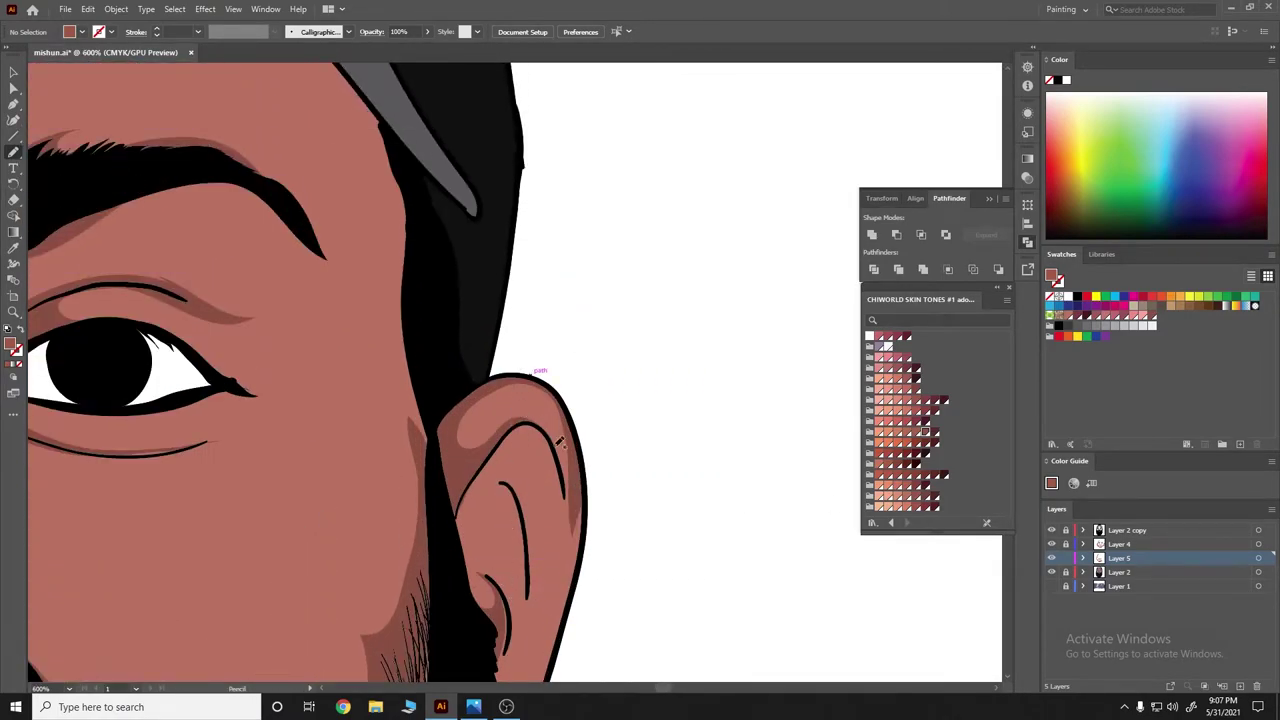
left_click_drag(533, 388, 574, 447)
left_click_drag(535, 376, 516, 428)
Draw shapes down the inner ear fold and around the earlobe
scroll(645, 320, "down", 5)
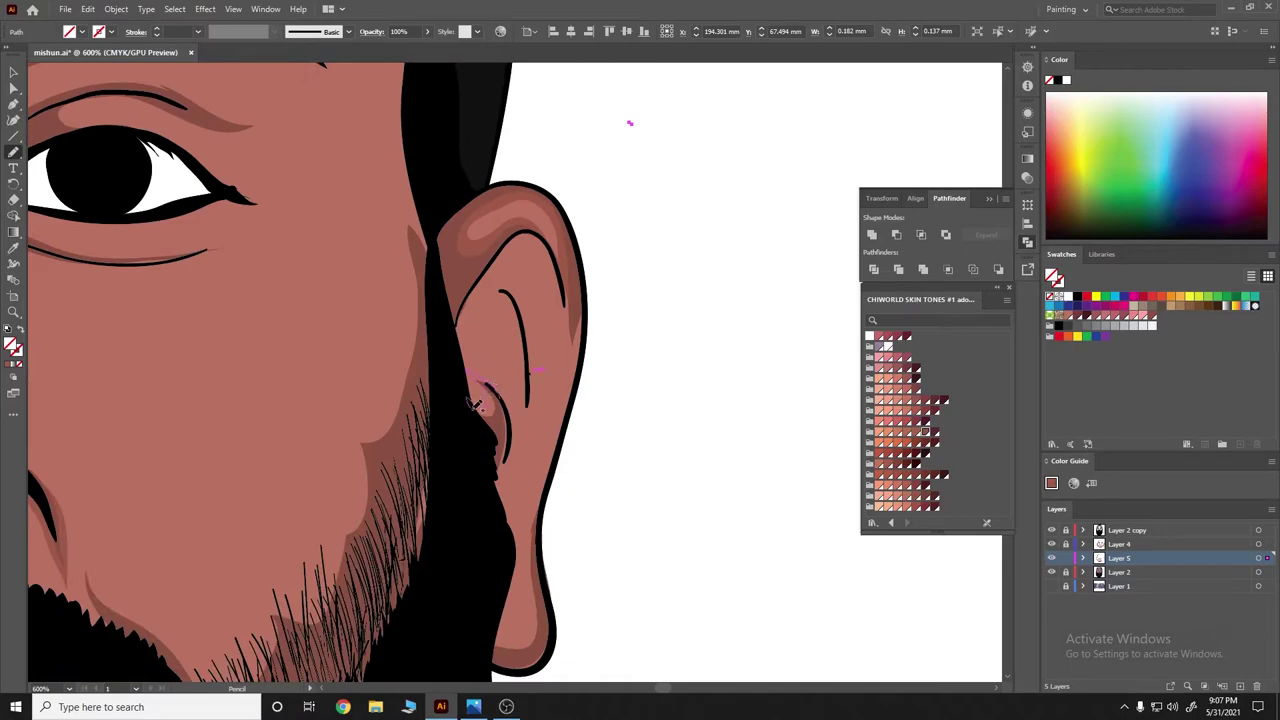
left_click_drag(485, 383, 490, 463)
left_click(637, 483)
scroll(556, 481, "down", 4)
mouse_move(548, 375)
left_mouse_down()
mouse_move(540, 388)
mouse_move(542, 356)
left_mouse_up()
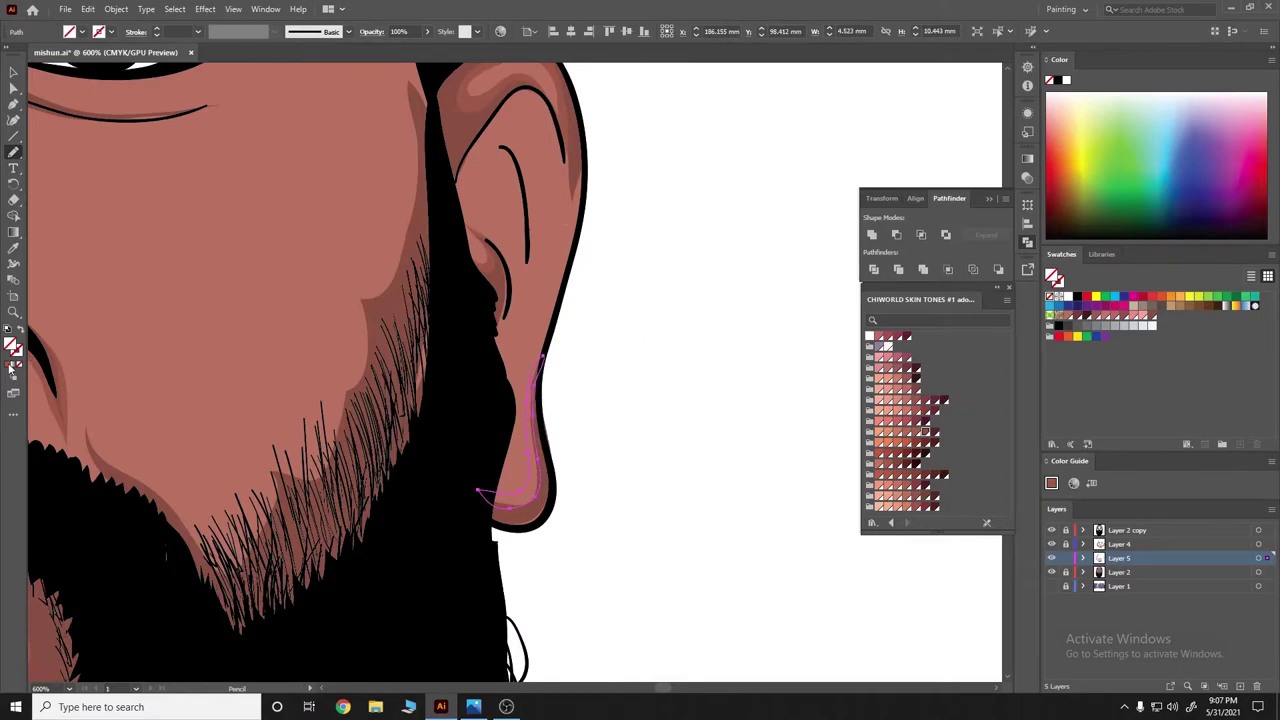
On Layer 4, eyedropper the skin tone into the earlobe shape and fit the artboard
left_click(1119, 544)
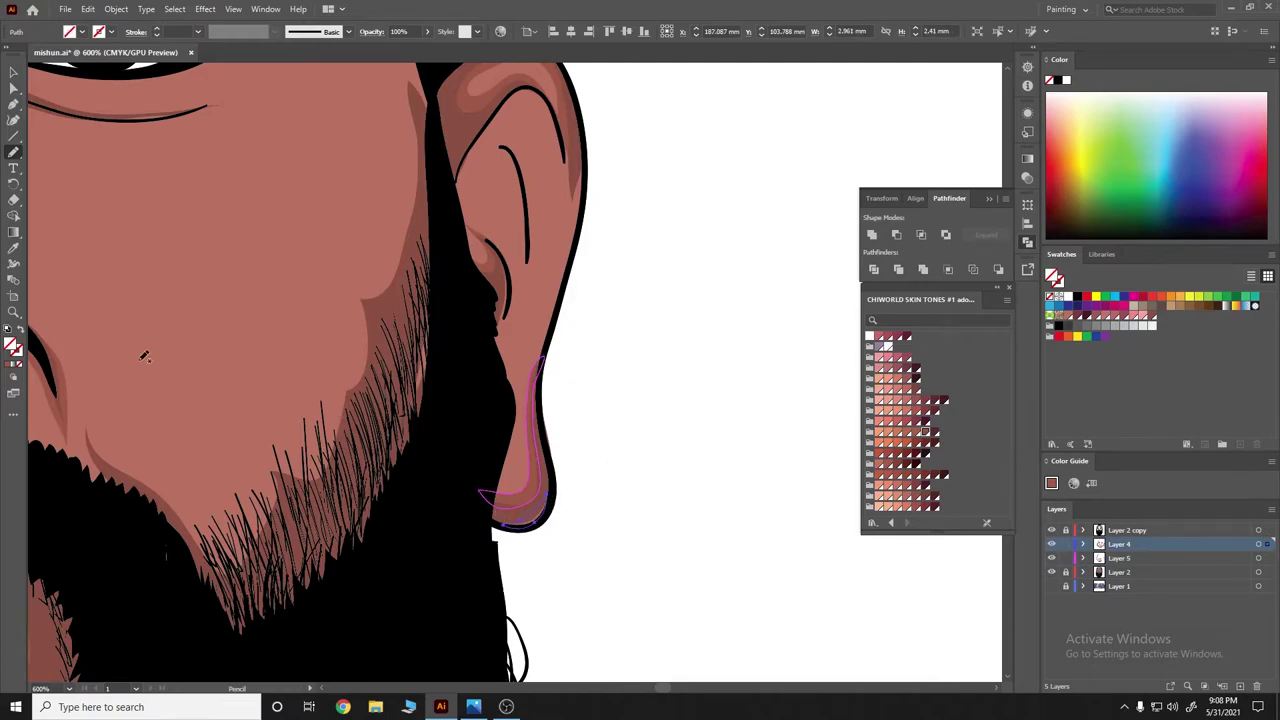
key("i")
left_click(136, 297)
key("n")
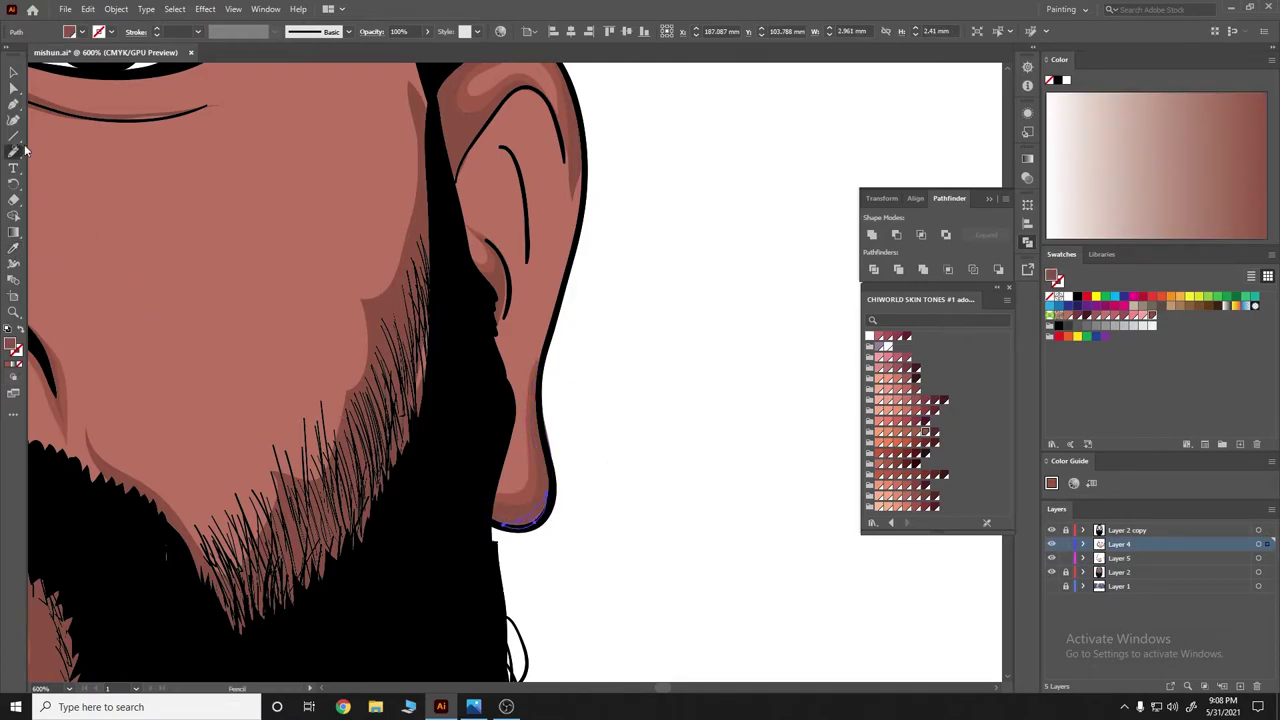
key("v")
left_click(610, 300)
key("ctrl+0")
On Layer 5, start a pencil shape along the right cheek edge
scroll(410, 502, "up", 3)
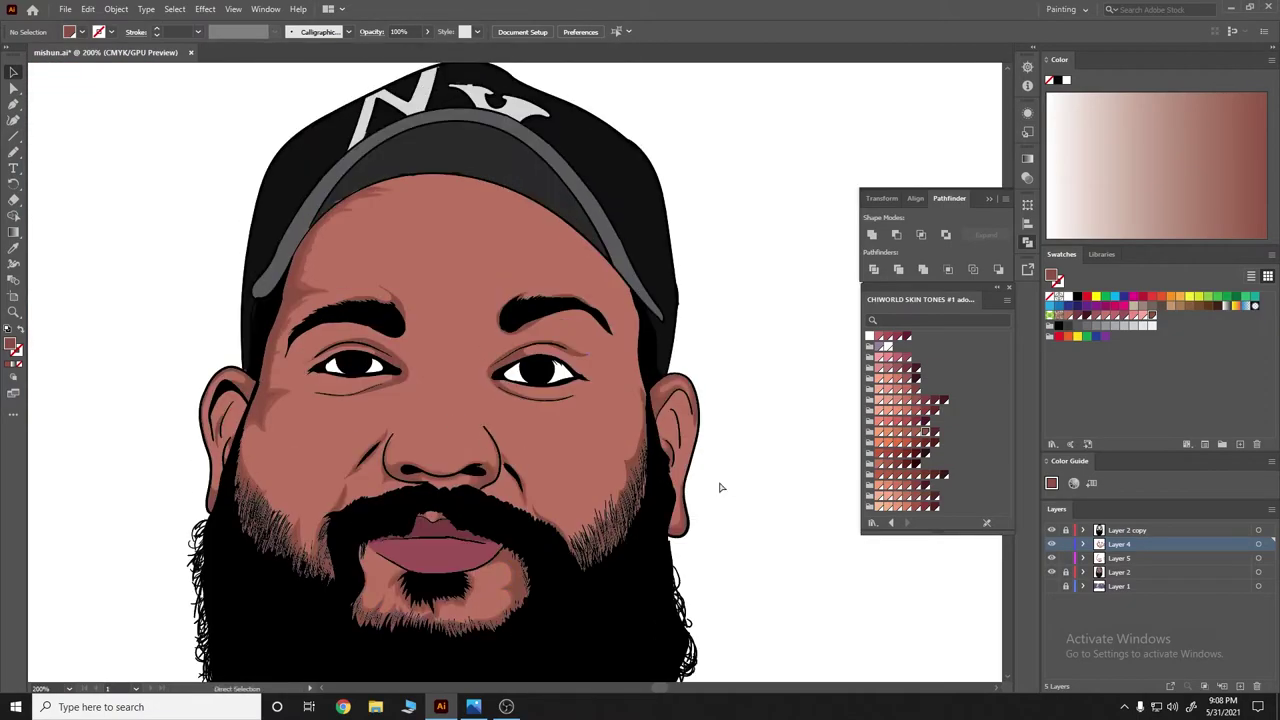
scroll(720, 486, "up", 2)
scroll(513, 529, "down", 2)
key("n")
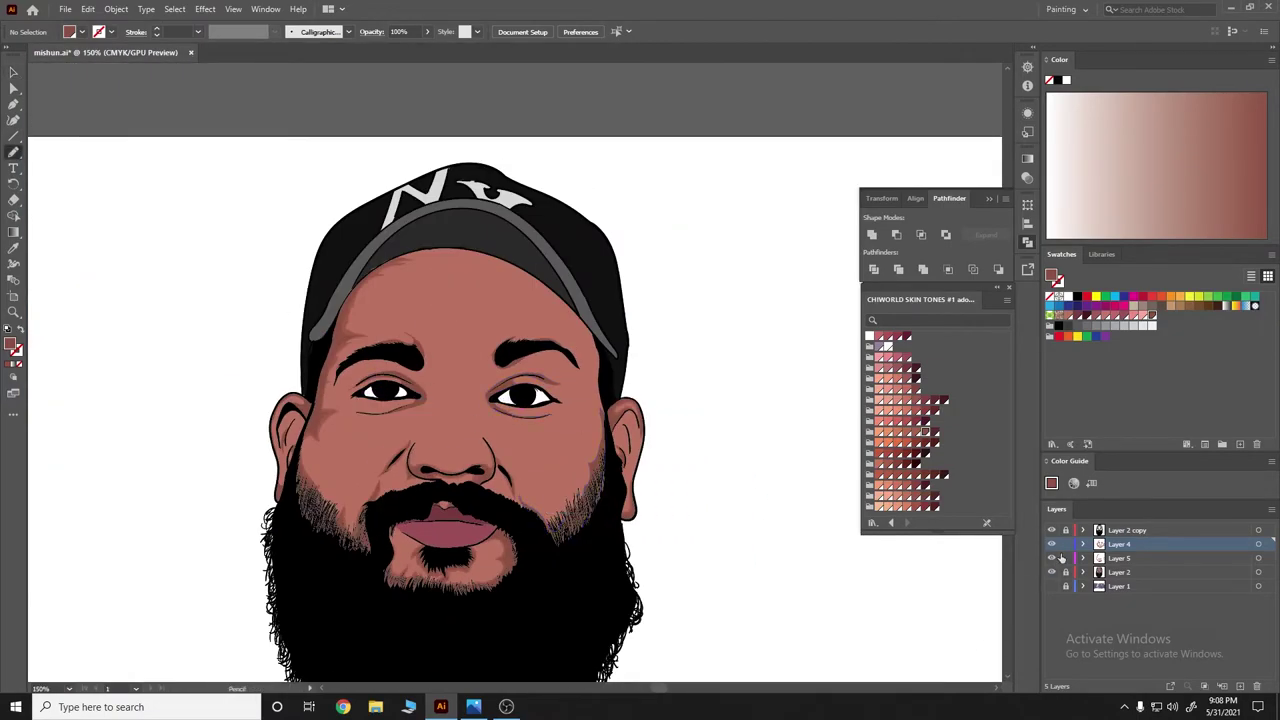
left_click(1068, 558)
scroll(749, 480, "up", 1)
scroll(749, 480, "up", 1)
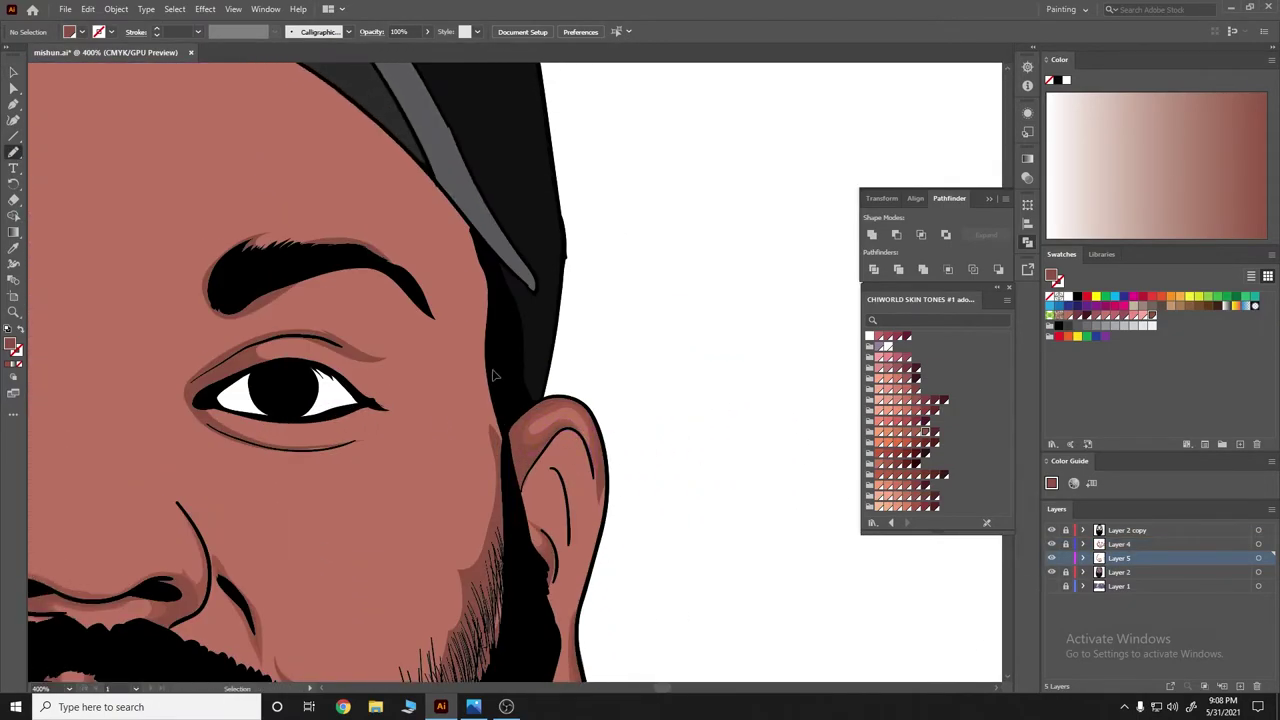
scroll(580, 438, "up", 1)
left_click_drag(614, 396, 594, 562)
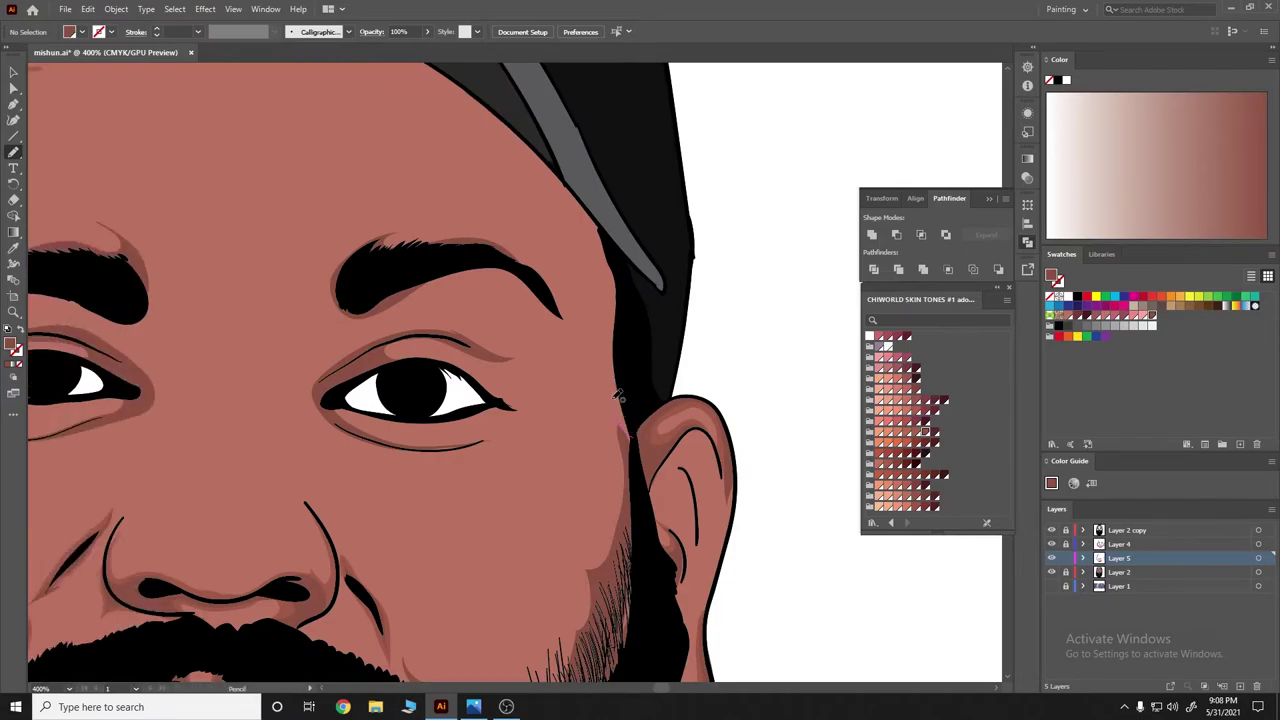
scroll(594, 562, "up", 1)
scroll(598, 450, "down", 4)
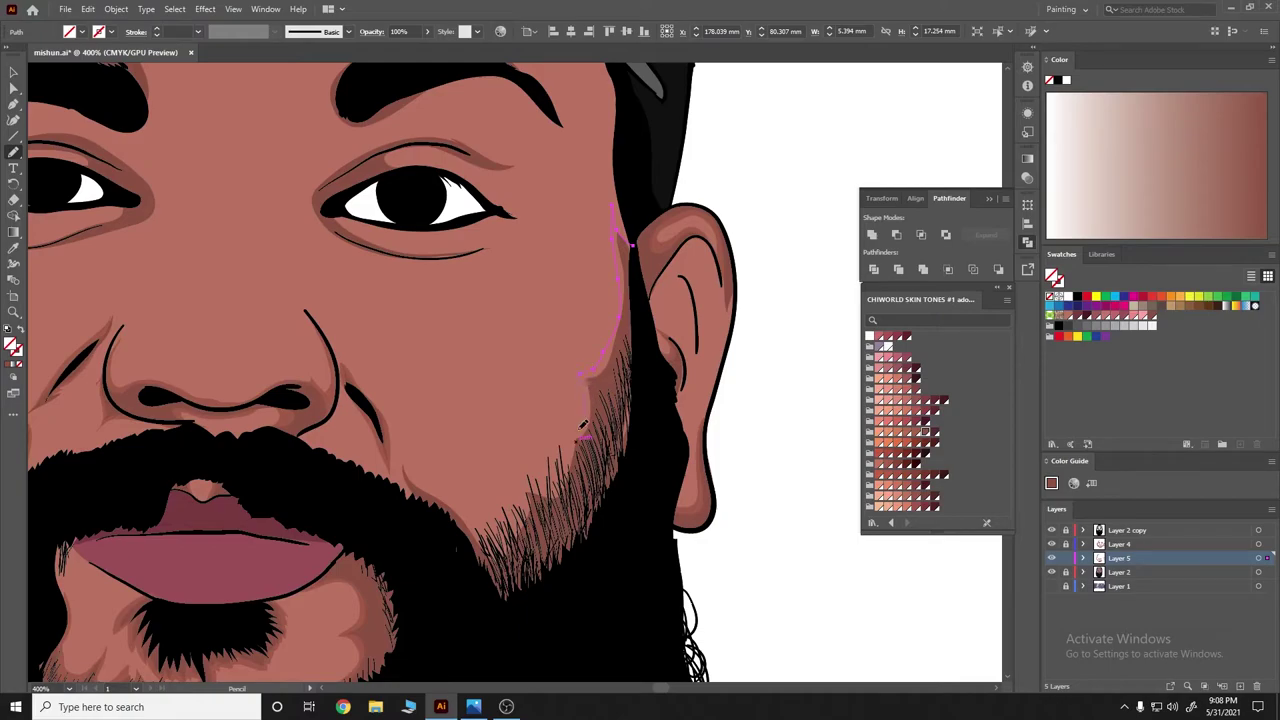
Close the cheek shape along the jawline and fill it with the sampled skin tone
left_click_drag(520, 487, 470, 522)
mouse_move(405, 472)
left_mouse_down()
mouse_move(482, 565)
mouse_move(637, 390)
mouse_move(632, 236)
left_mouse_up()
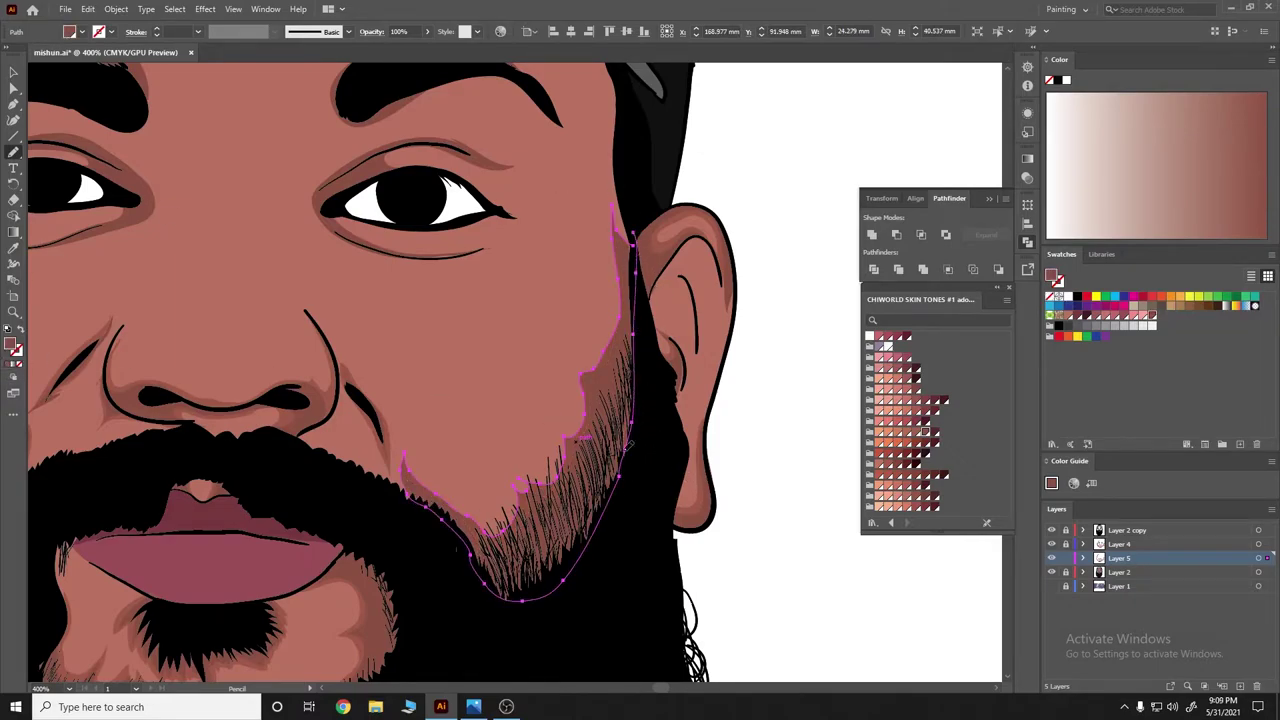
left_click(13, 248)
left_click(700, 500)
left_click(13, 150)
Reshape the left eyebrow's lower end with added pencil strokes around it
key("ctrl+shift+a")
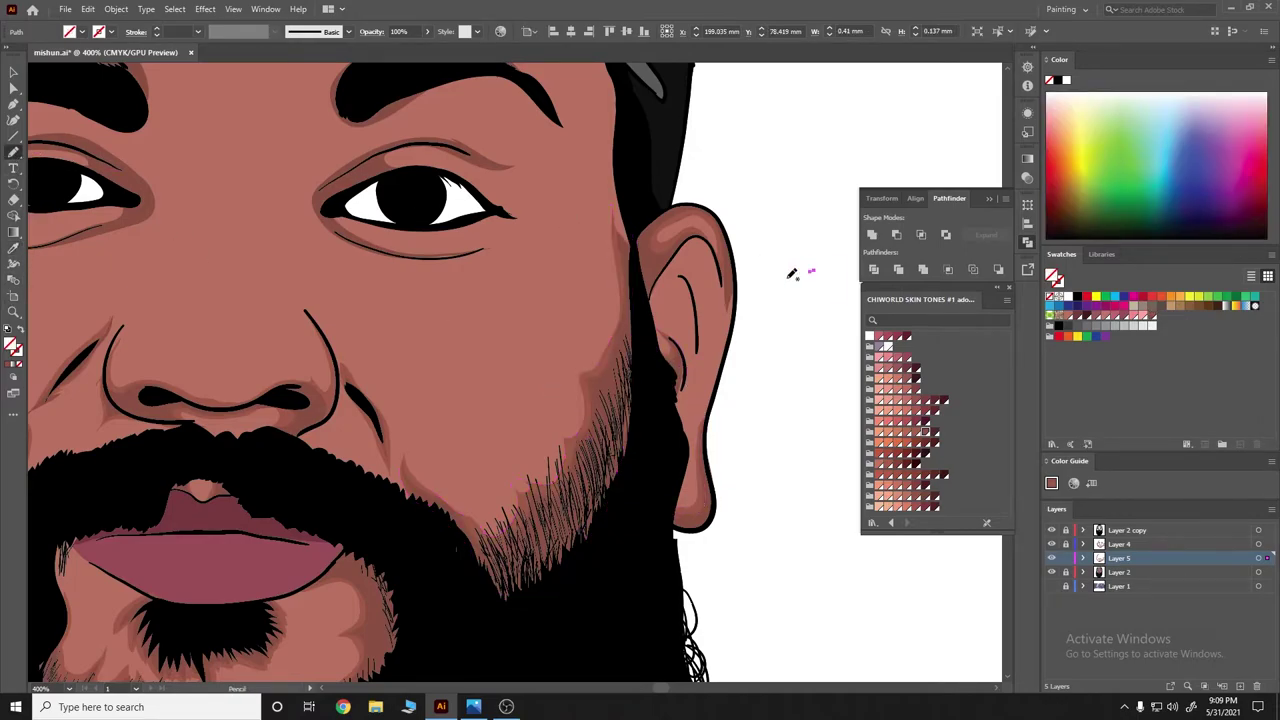
scroll(737, 263, "down", 2)
scroll(714, 323, "down", 1)
scroll(534, 378, "up", 3)
scroll(676, 405, "up", 1)
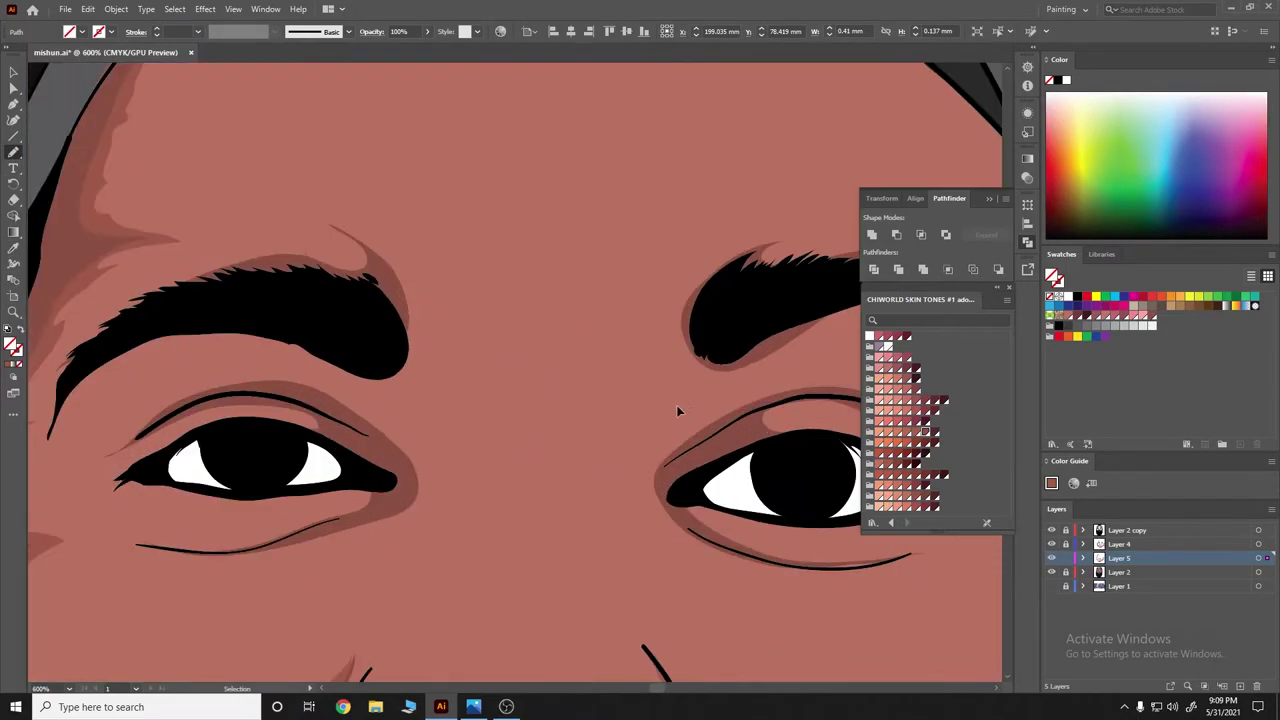
scroll(676, 405, "down", 1)
scroll(521, 360, "up", 1)
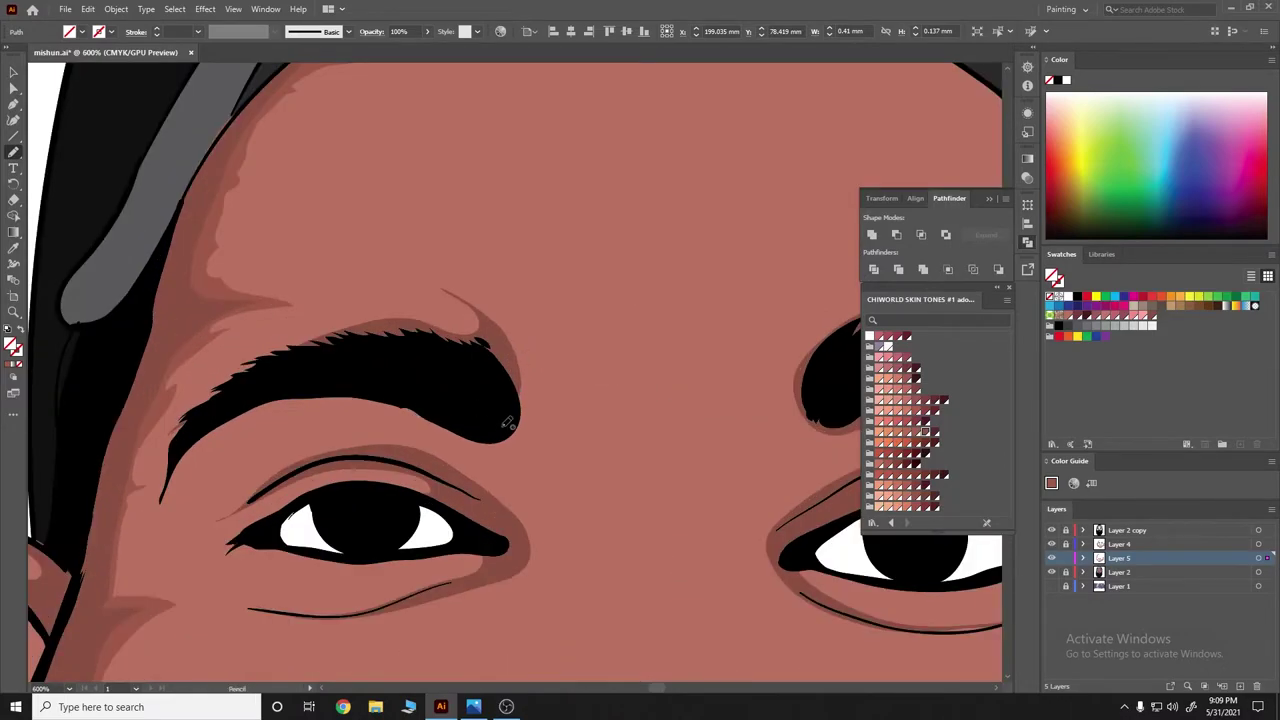
mouse_move(396, 390)
left_mouse_down()
mouse_move(518, 410)
mouse_move(480, 432)
mouse_move(522, 395)
left_mouse_up()
left_click_drag(448, 318, 442, 313)
left_click_drag(293, 341, 400, 405)
key("ctrl+minus")
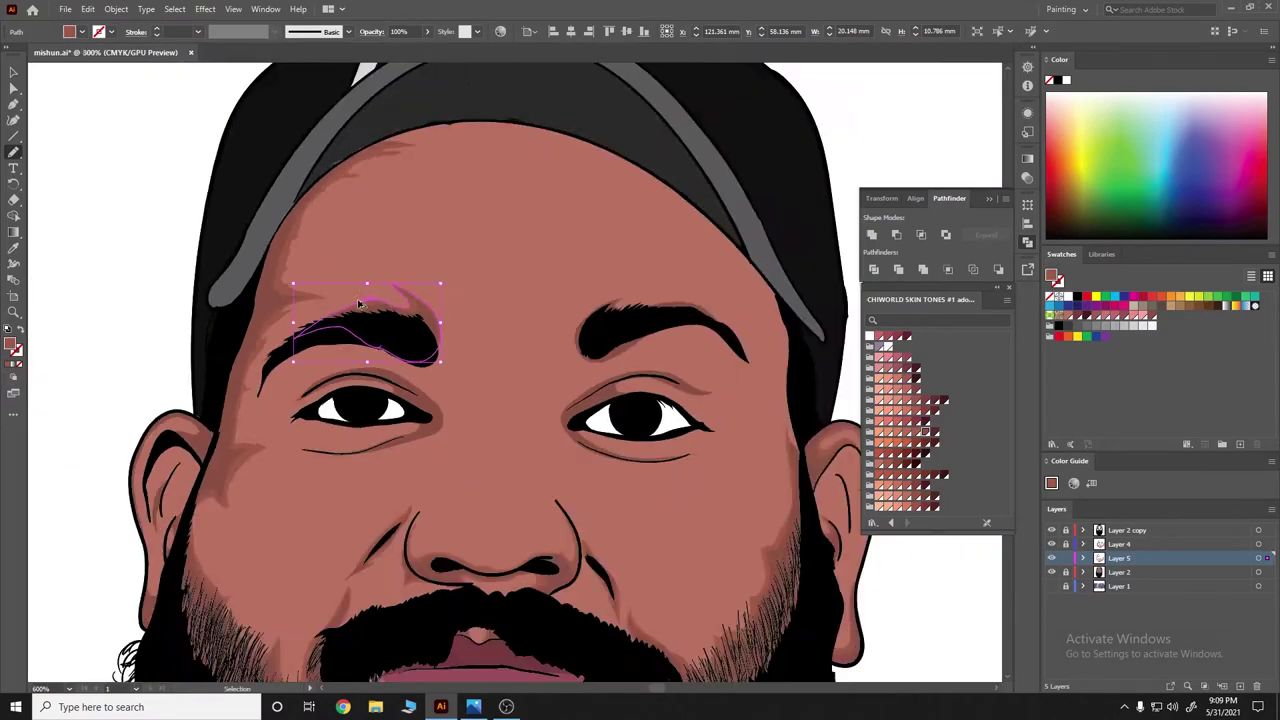
scroll(359, 303, "down", 2)
scroll(452, 427, "up", 4)
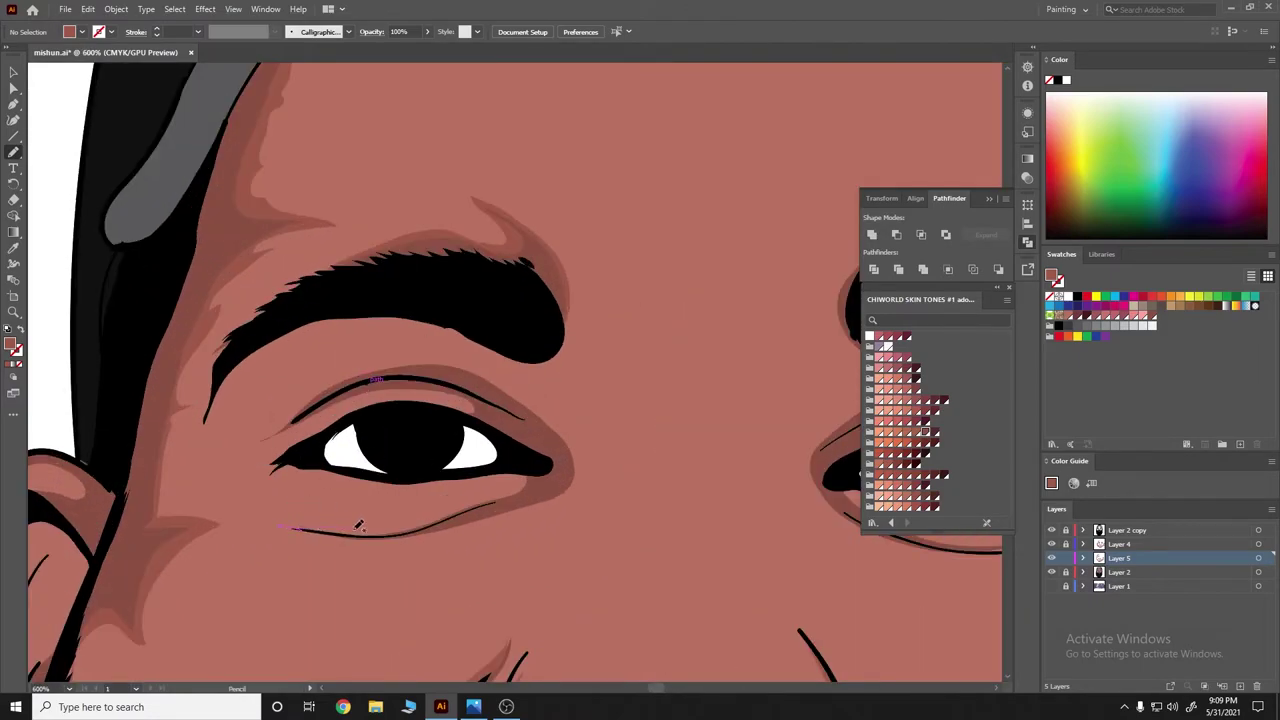
Add a shadow along the left eye's lower lid and a highlight along its upper lid
mouse_move(357, 527)
left_mouse_down()
mouse_move(463, 499)
mouse_move(320, 530)
left_mouse_up()
left_click(118, 403)
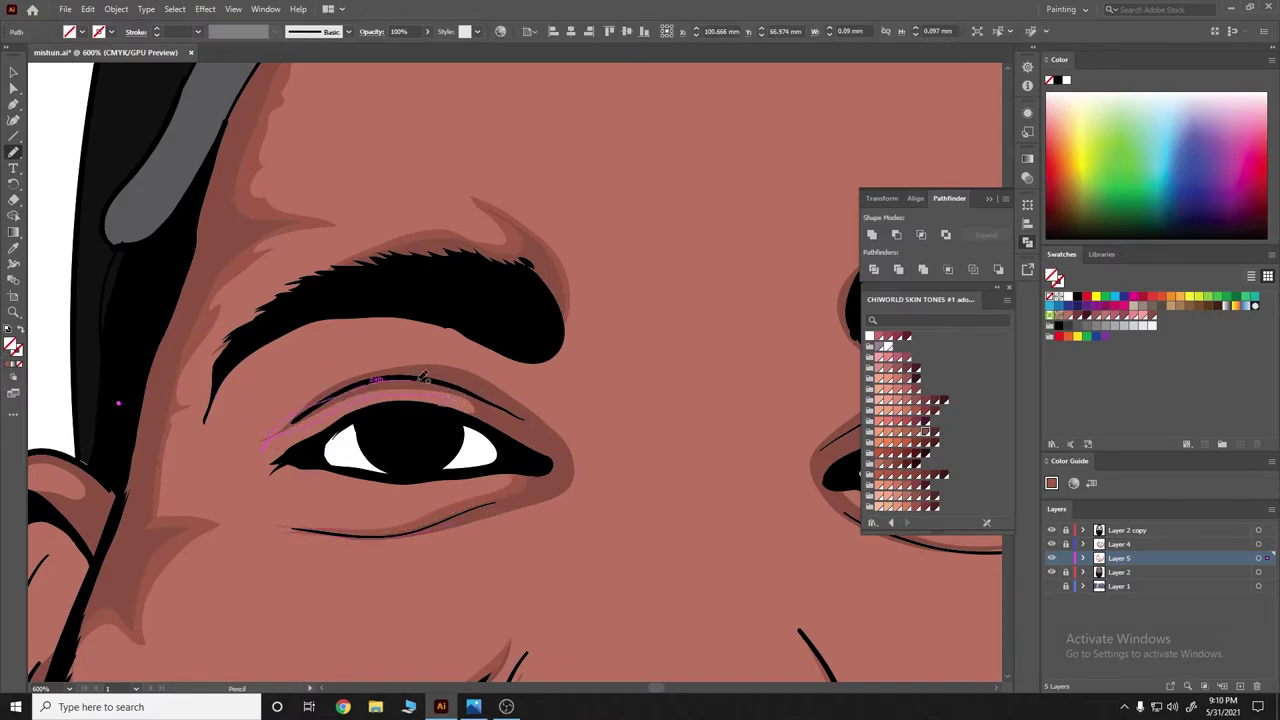
left_click_drag(268, 441, 455, 410)
key("ctrl+minus")
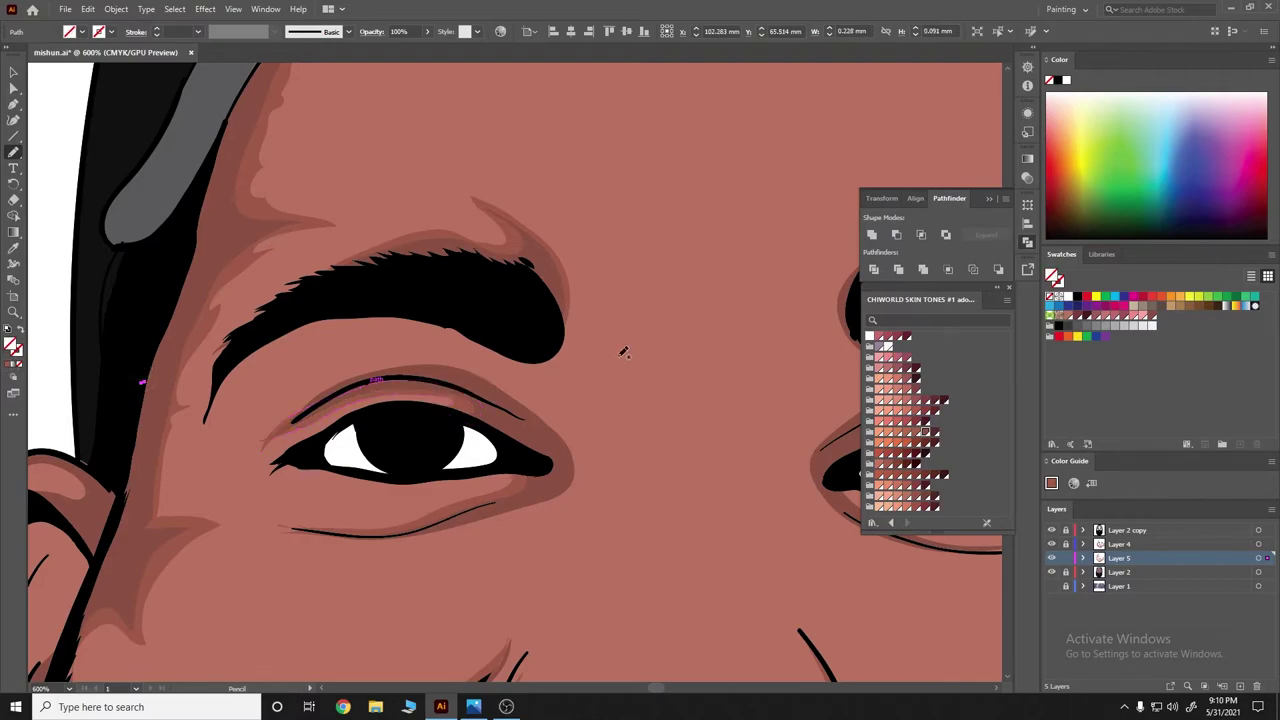
key("ctrl+minus")
key("ctrl+minus")
left_click(869, 562, "ctrl")
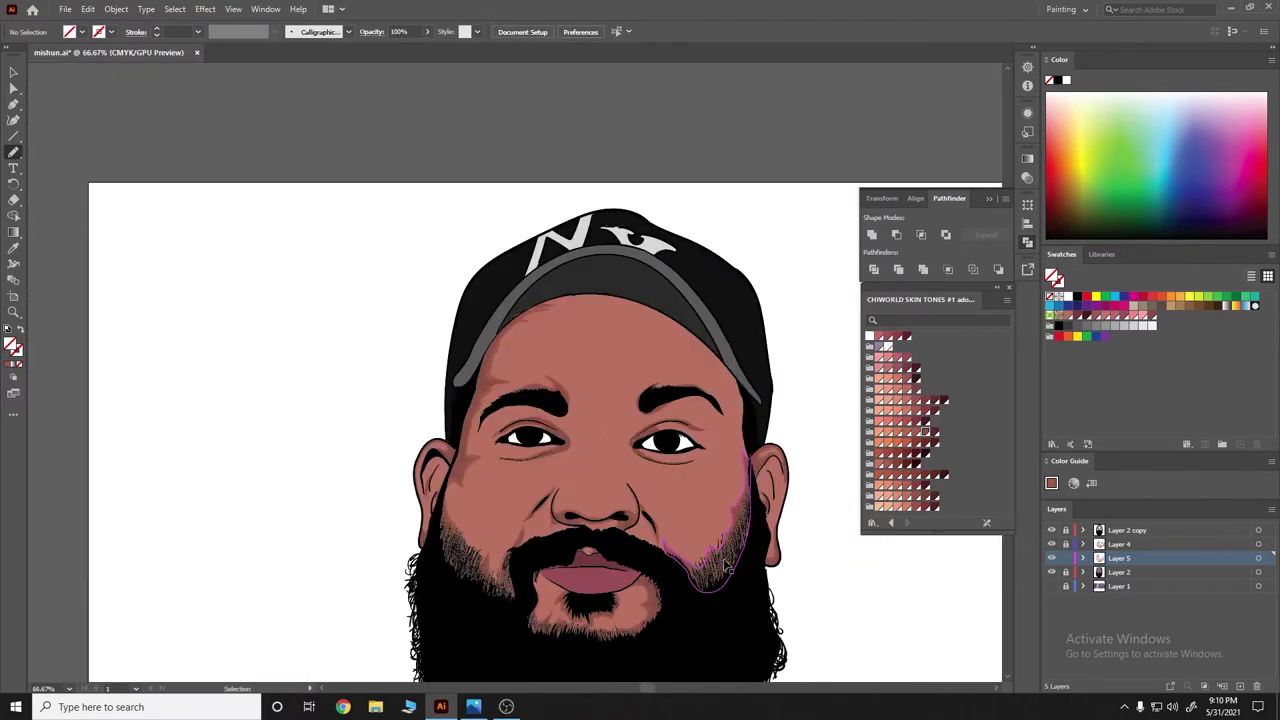
scroll(513, 465, "up", 5)
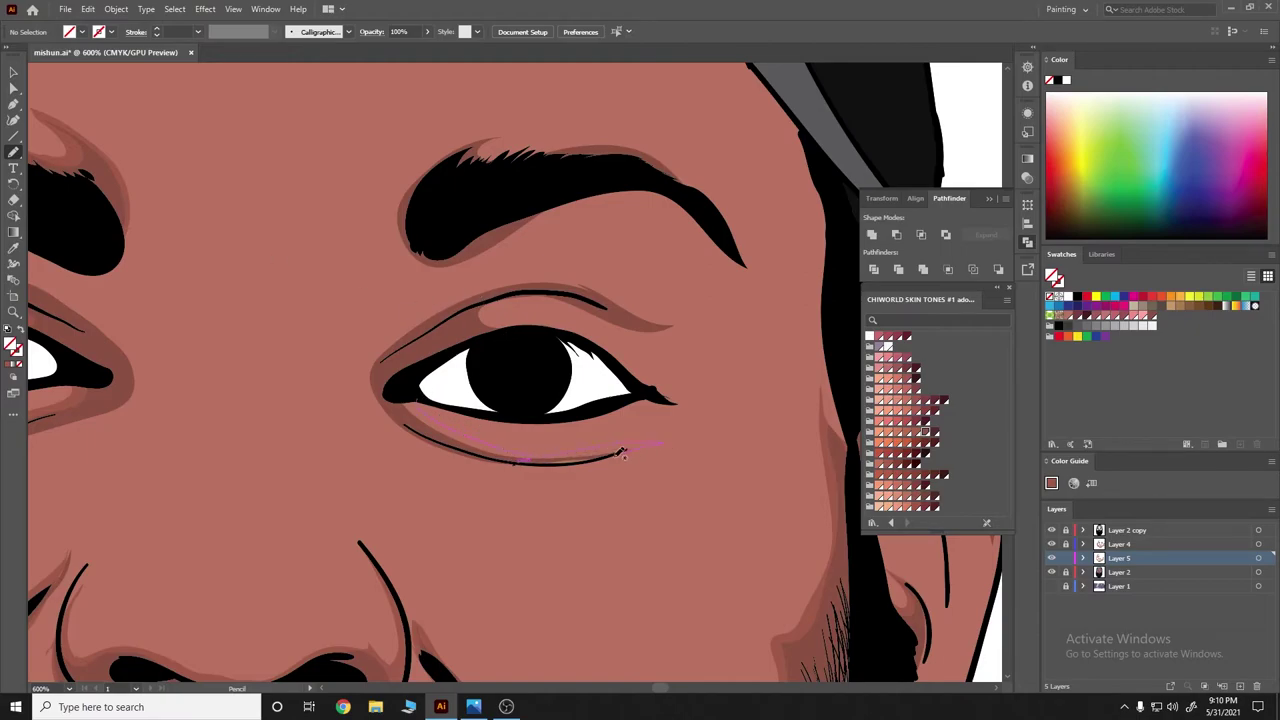
Draw shading along the right eye's lower lid and upper crease
left_click_drag(621, 452, 513, 456)
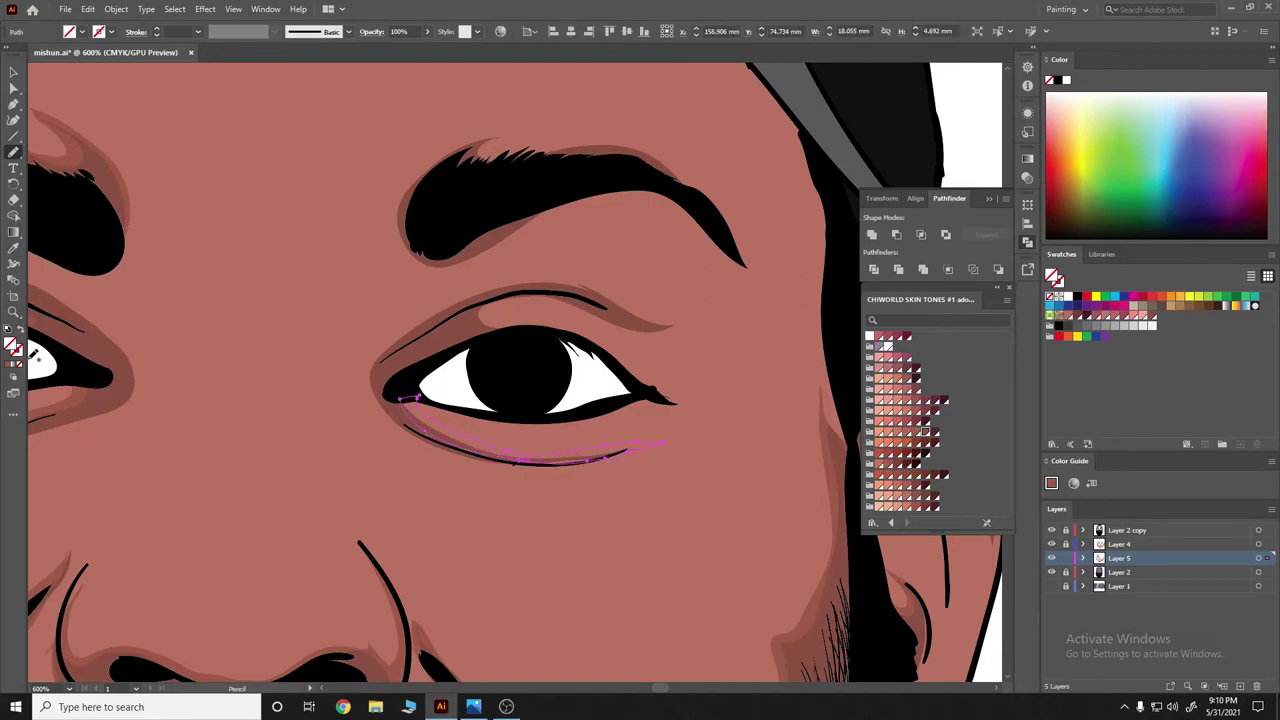
left_click_drag(436, 430, 402, 396)
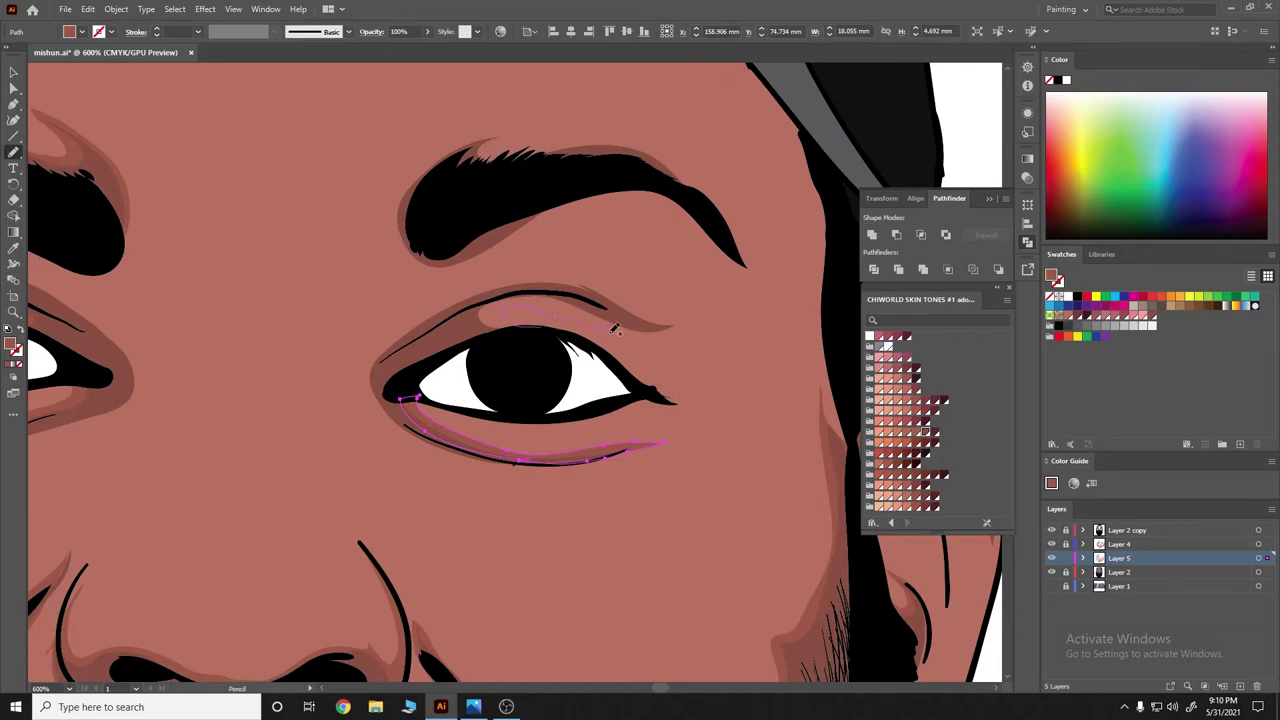
left_click_drag(690, 320, 500, 325)
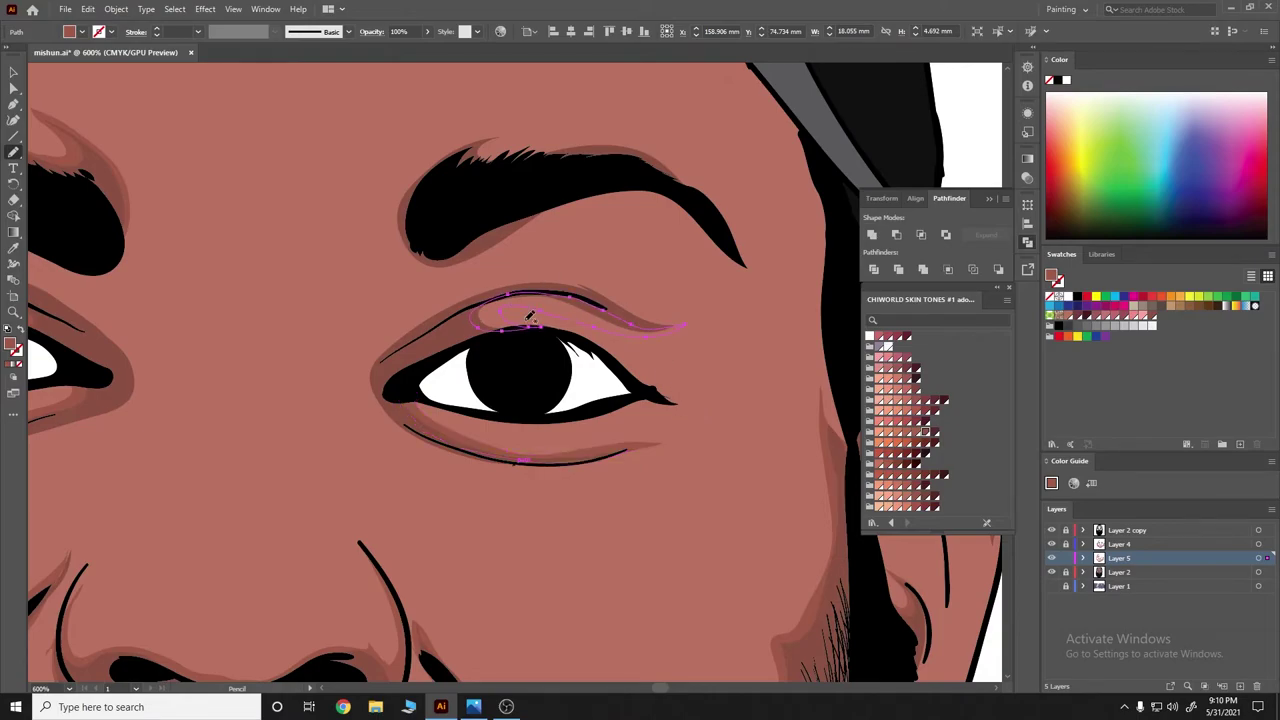
key("ctrl+shift+a")
scroll(660, 510, "down", 3)
Trace a shading shape refining the right eyebrow's top edge
scroll(660, 510, "down", 1)
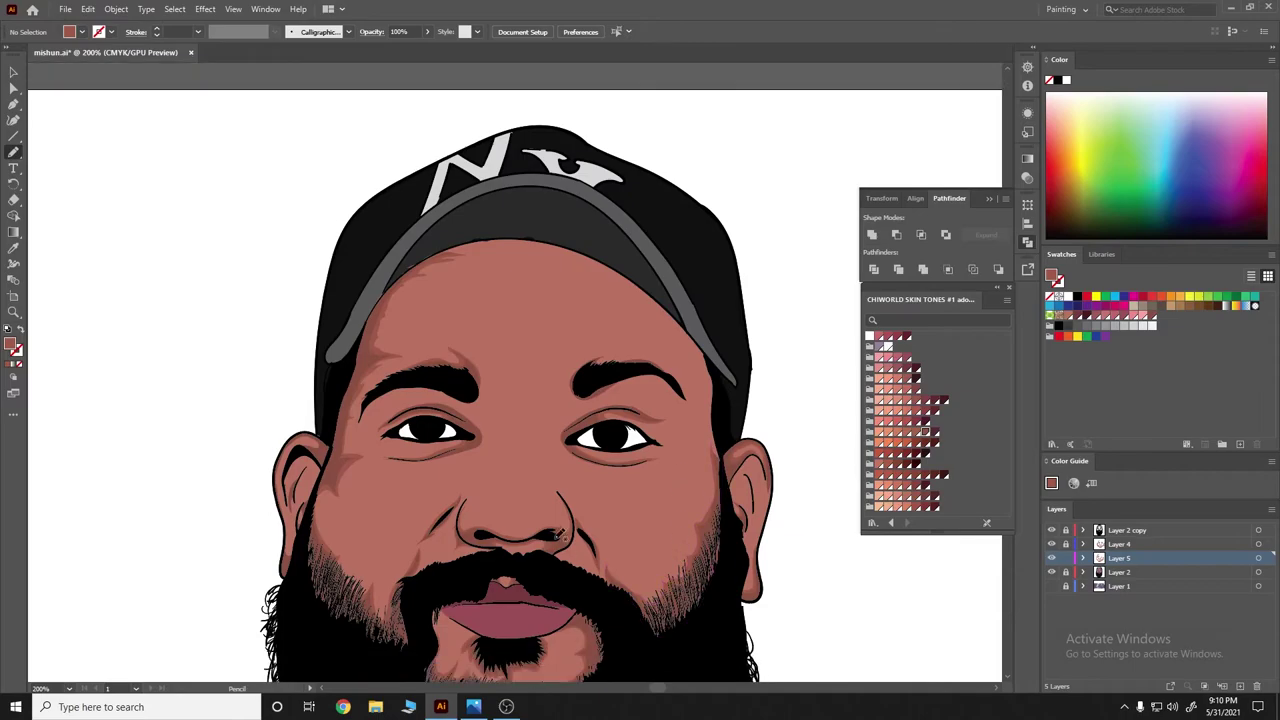
scroll(608, 514, "up", 2)
scroll(608, 514, "down", 2)
scroll(863, 618, "down", 1)
scroll(680, 345, "up", 2)
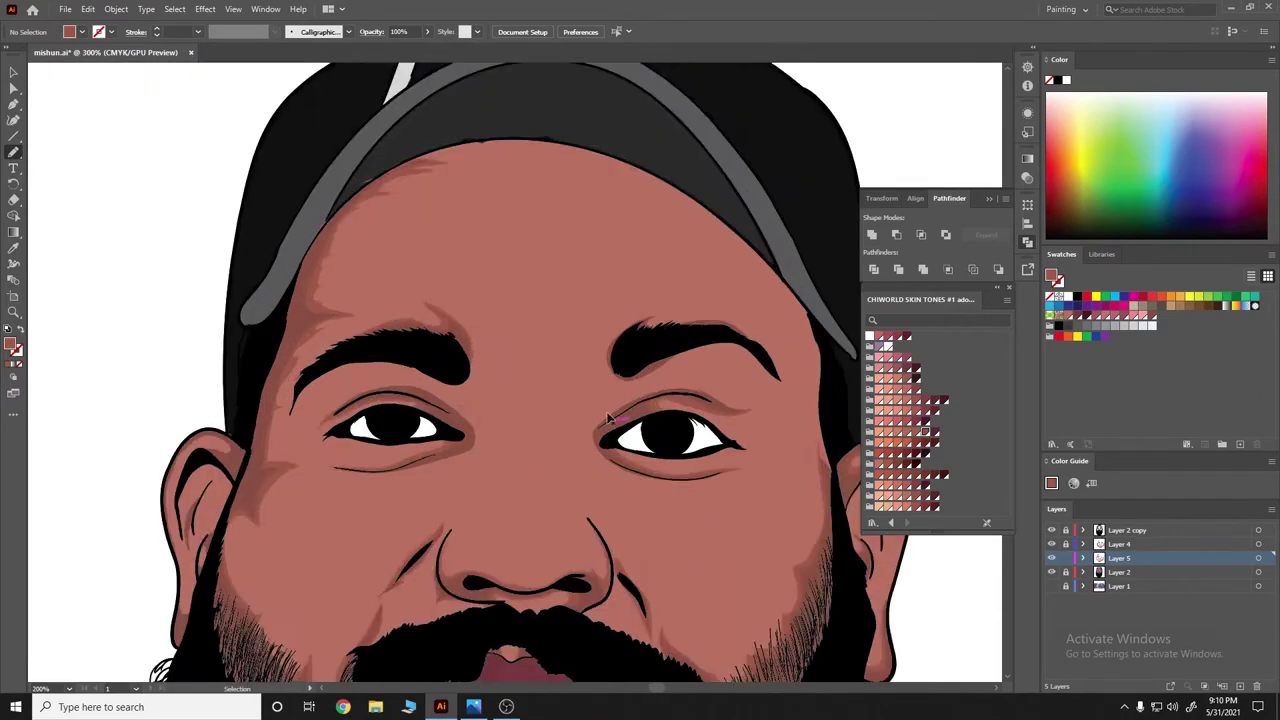
scroll(688, 349, "up", 2)
scroll(688, 354, "down", 2)
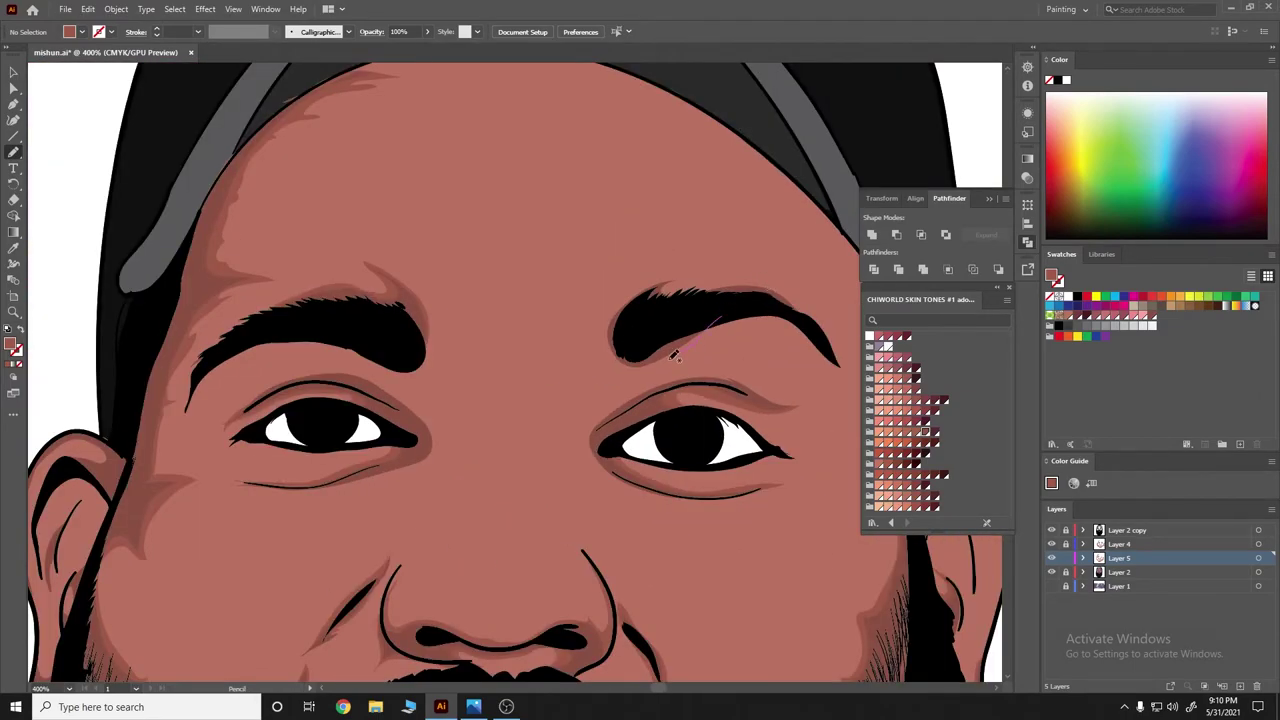
mouse_move(675, 355)
left_mouse_down()
mouse_move(738, 277)
mouse_move(710, 302)
left_mouse_up()
Draw a shadow shape in the hollow between the nose and the inner eye
scroll(254, 414, "down", 1)
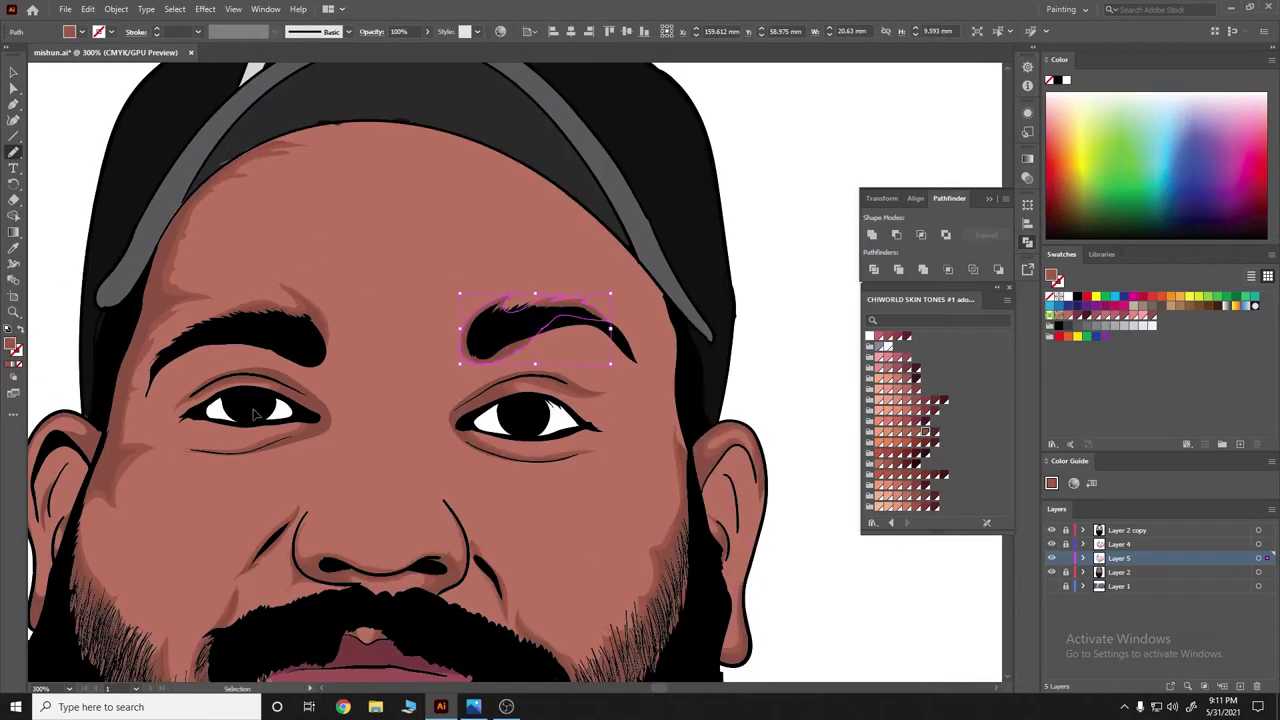
scroll(254, 414, "down", 3)
scroll(500, 400, "down", 1)
scroll(575, 419, "up", 2)
scroll(575, 419, "up", 1)
left_click_drag(593, 458, 553, 372)
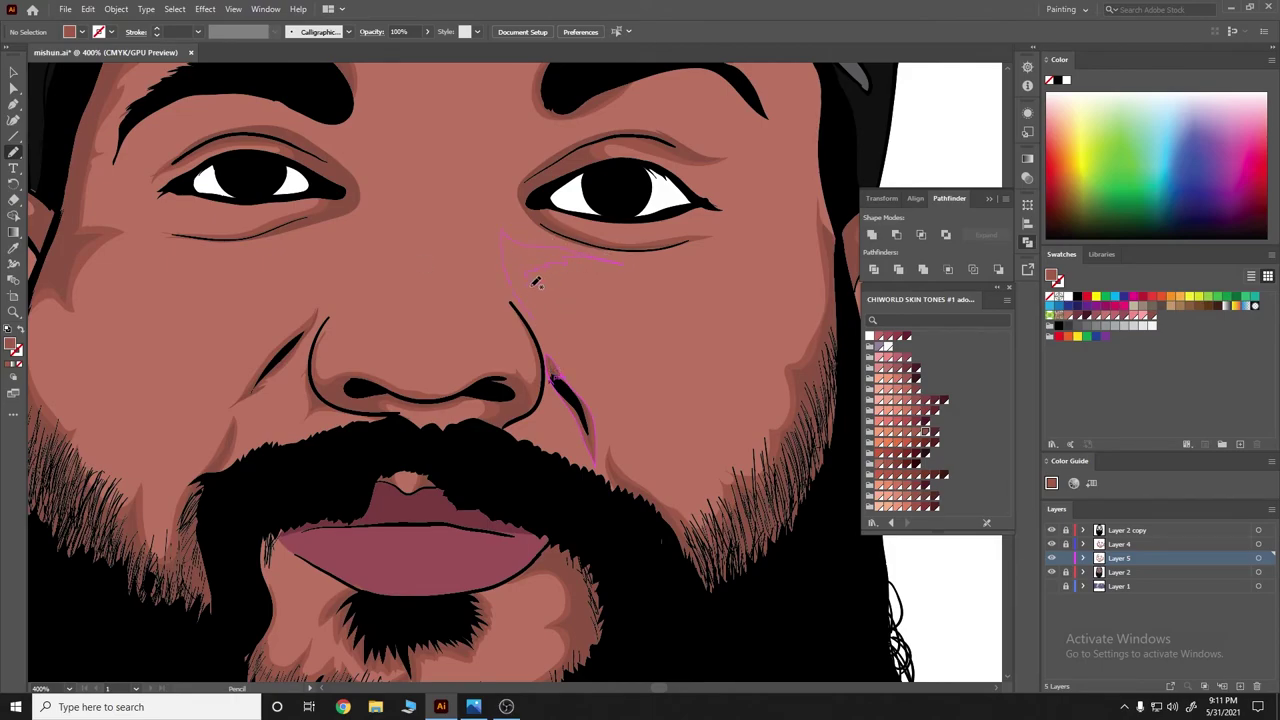
left_click_drag(540, 303, 536, 310)
scroll(520, 300, "down", 2)
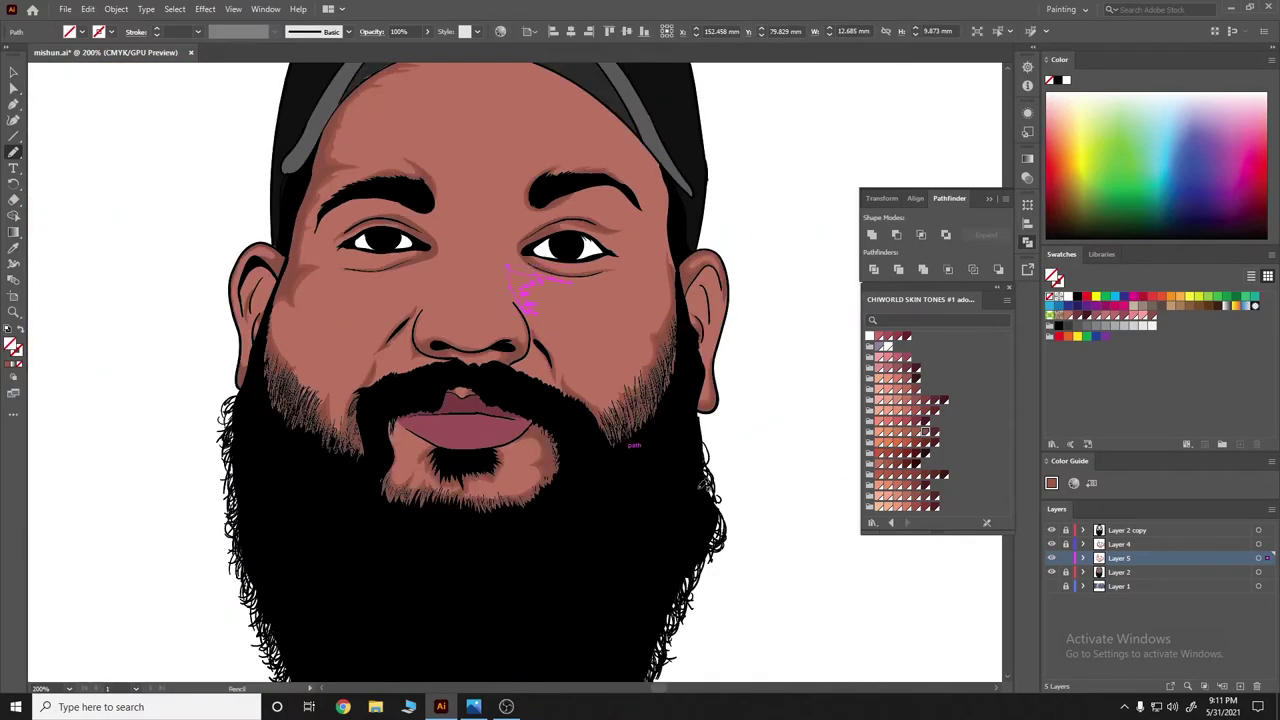
key("ctrl+shift+a")
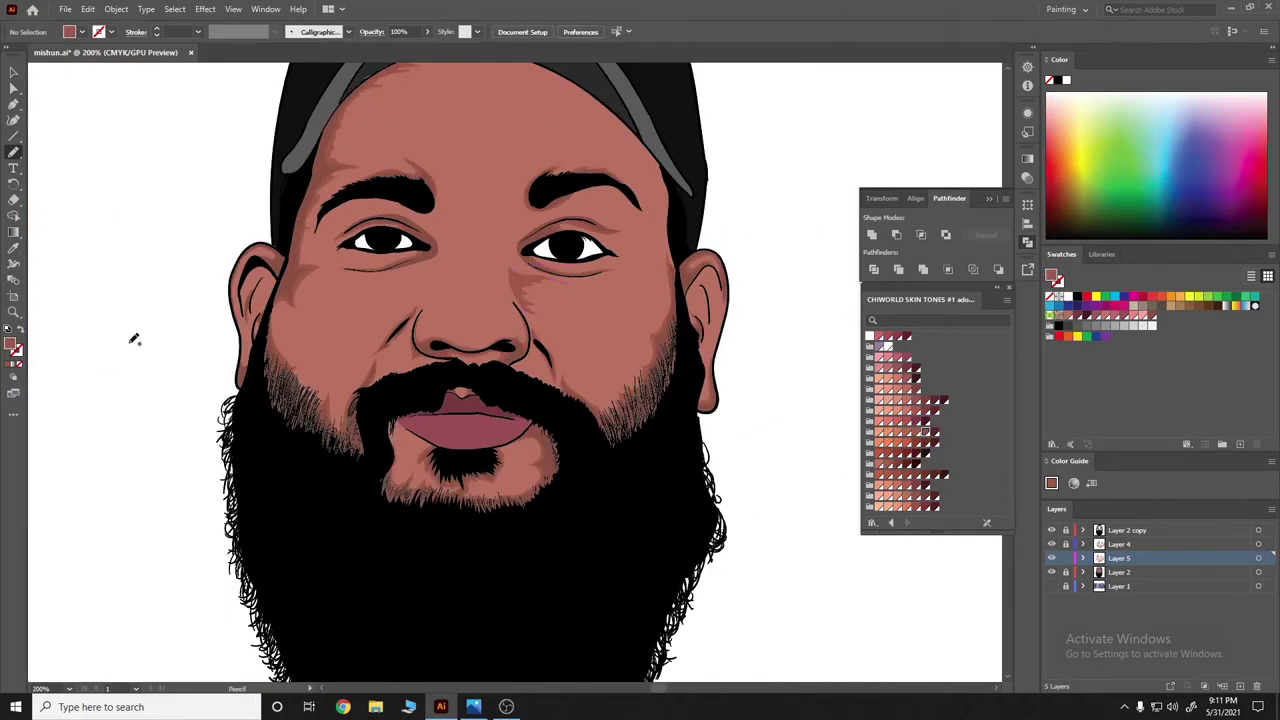
scroll(460, 400, "down", 1)
Zoom around the face to inspect the shading, sketching a small stroke beside the nose
scroll(476, 414, "down", 1)
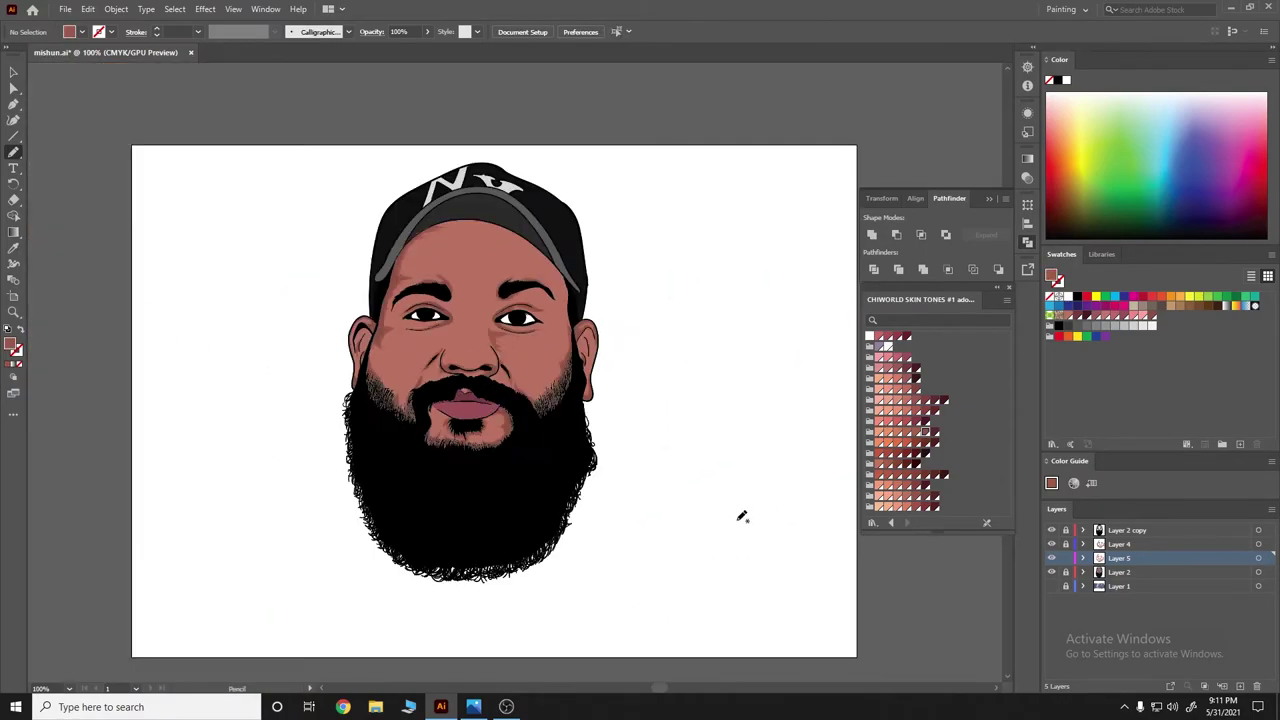
scroll(514, 449, "up", 2)
scroll(583, 457, "down", 1)
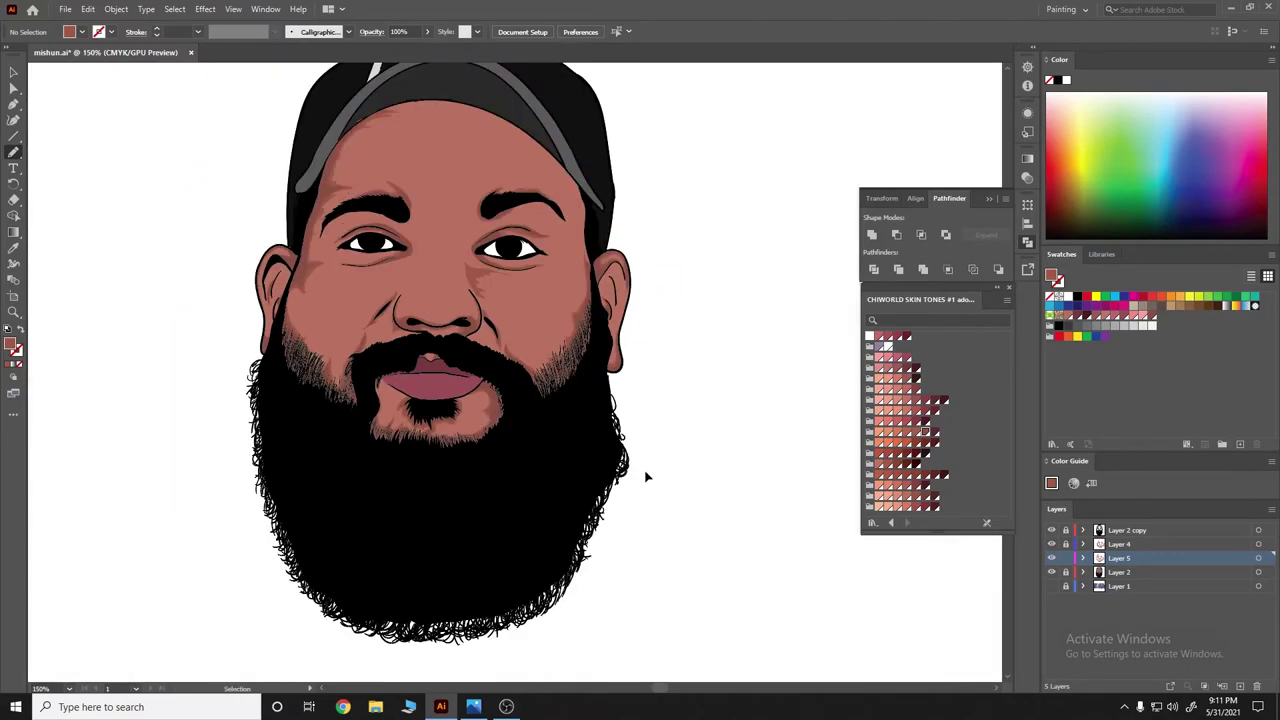
scroll(428, 452, "down", 3)
scroll(428, 452, "up", 2)
scroll(500, 400, "down", 1)
scroll(560, 380, "up", 3)
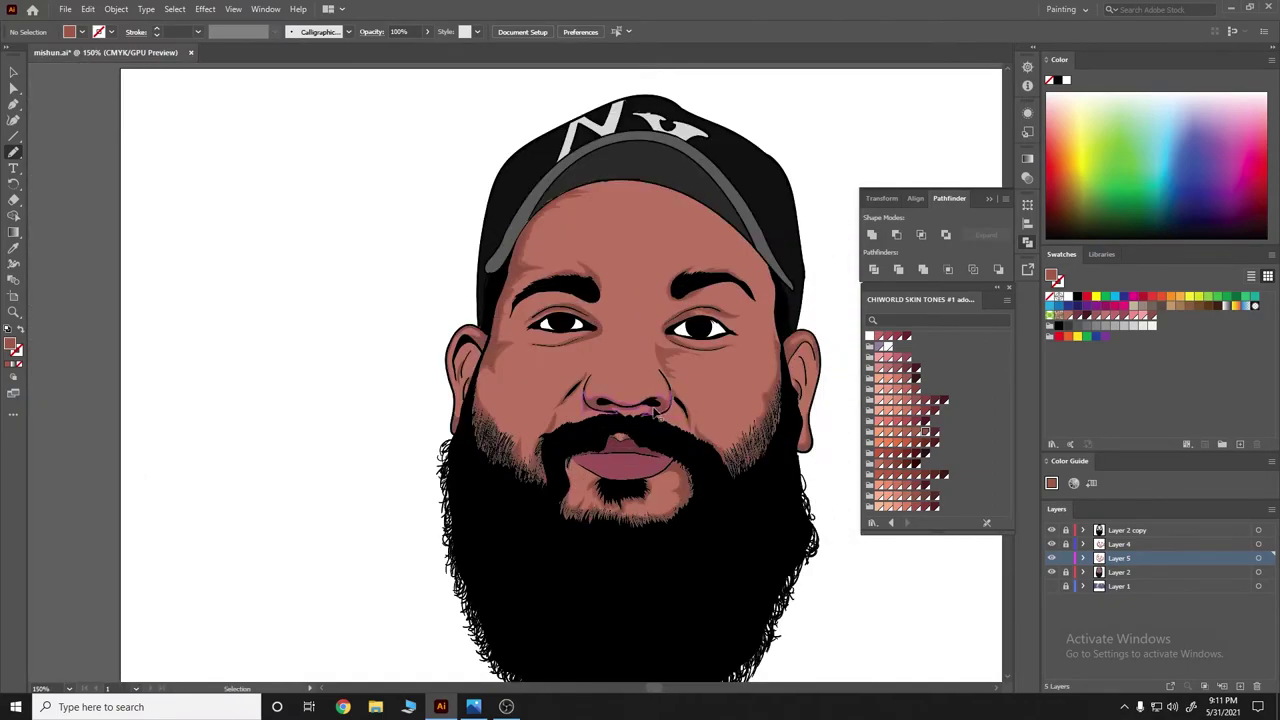
left_click_drag(592, 345, 619, 373)
scroll(619, 373, "down", 3)
scroll(603, 483, "up", 4)
scroll(603, 483, "down", 2)
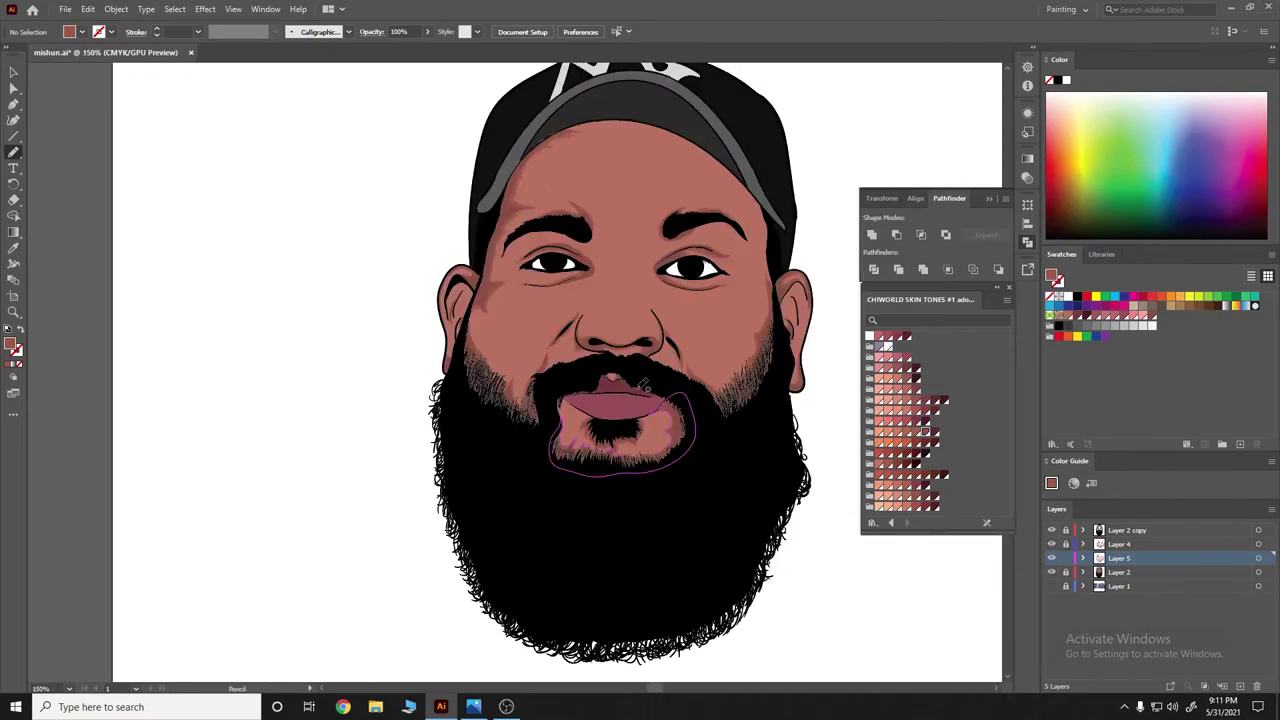
scroll(603, 483, "up", 1)
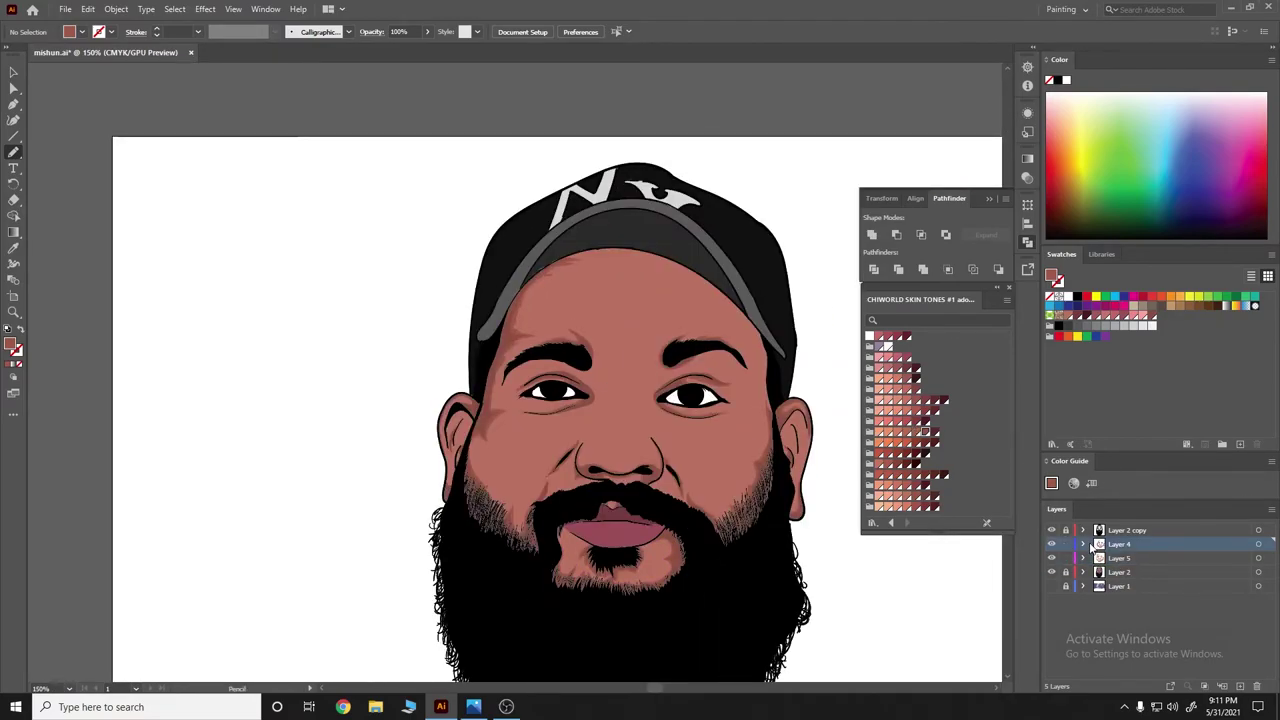
scroll(720, 442, "up", 1)
scroll(690, 422, "up", 1)
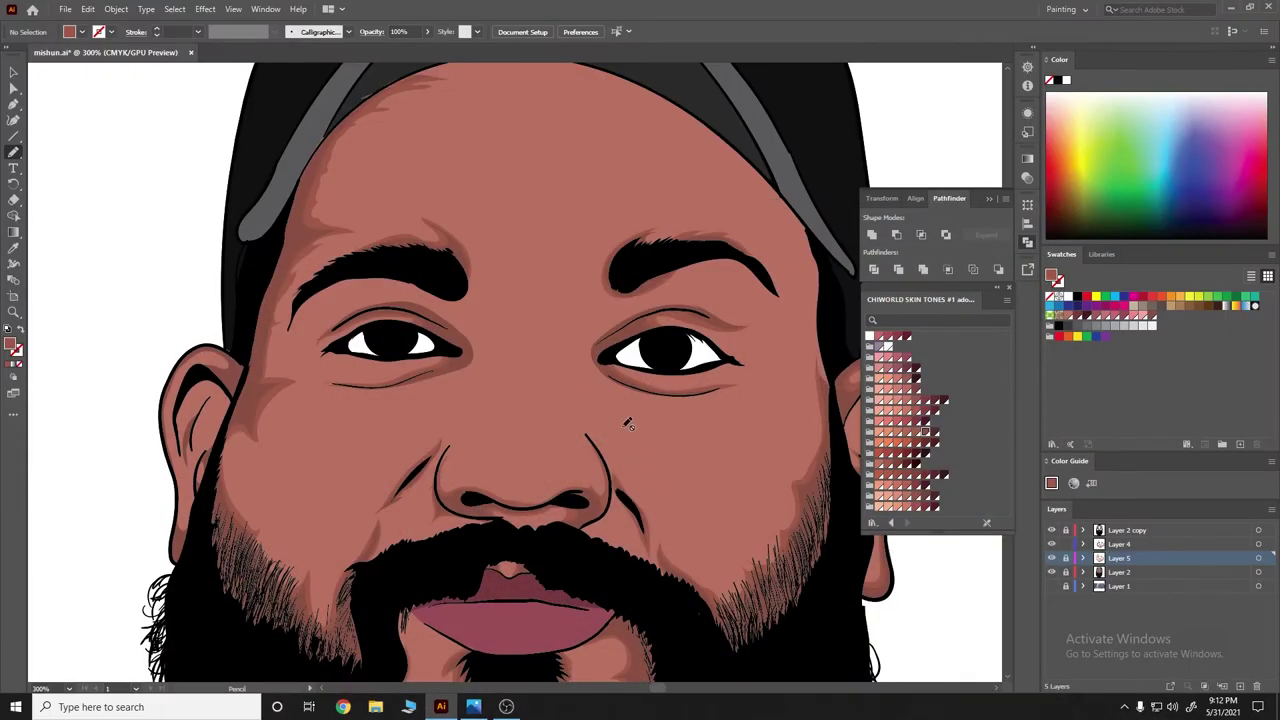
On Layer 4, draw a shadow under the right eye and fill it with sampled skin tone
left_click(1130, 544)
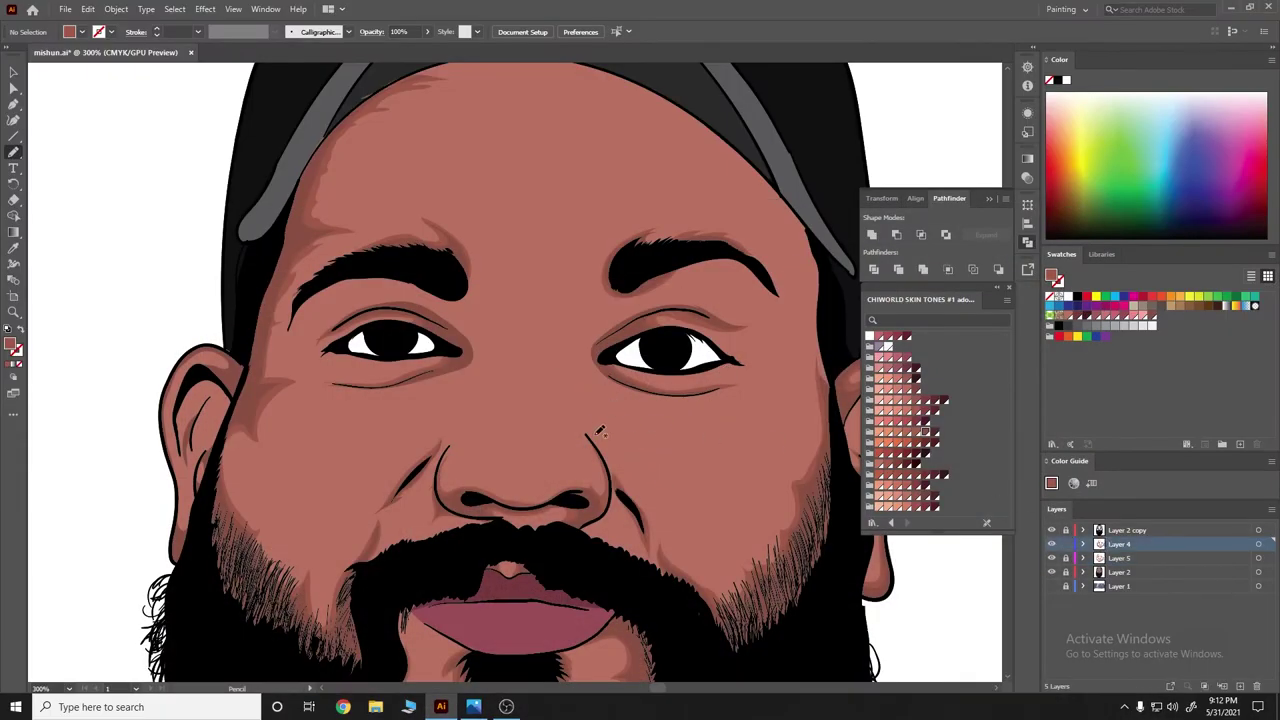
left_click_drag(588, 422, 685, 399)
left_click_drag(620, 412, 600, 432)
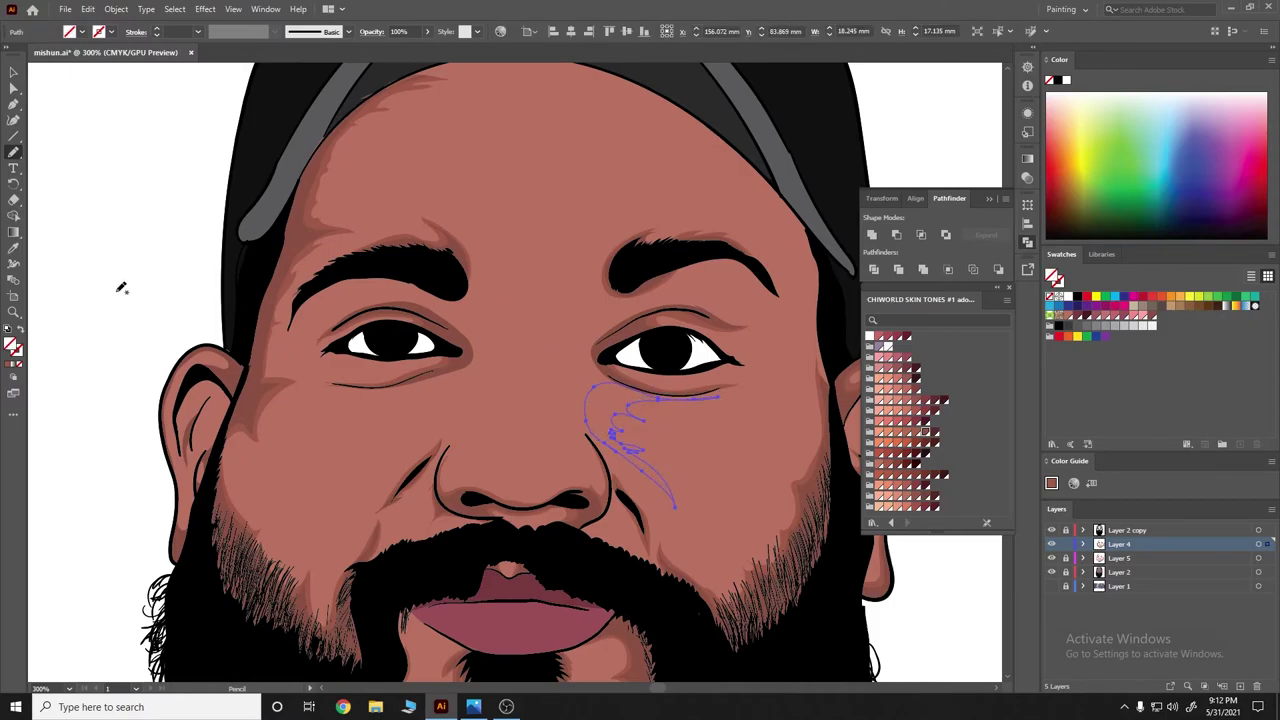
left_click(13, 248)
left_click(262, 440)
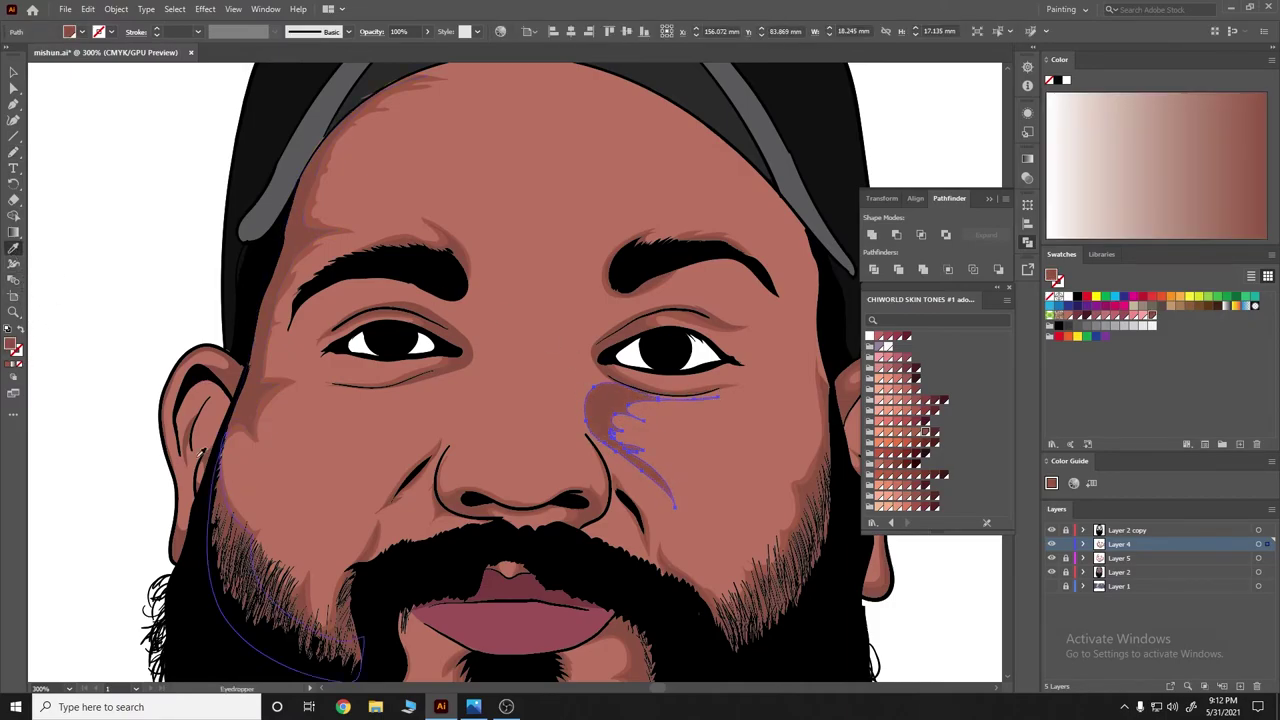
left_click(14, 155)
Compare the portrait against the reference photo, then return to Illustrator
scroll(474, 363, "down", 3)
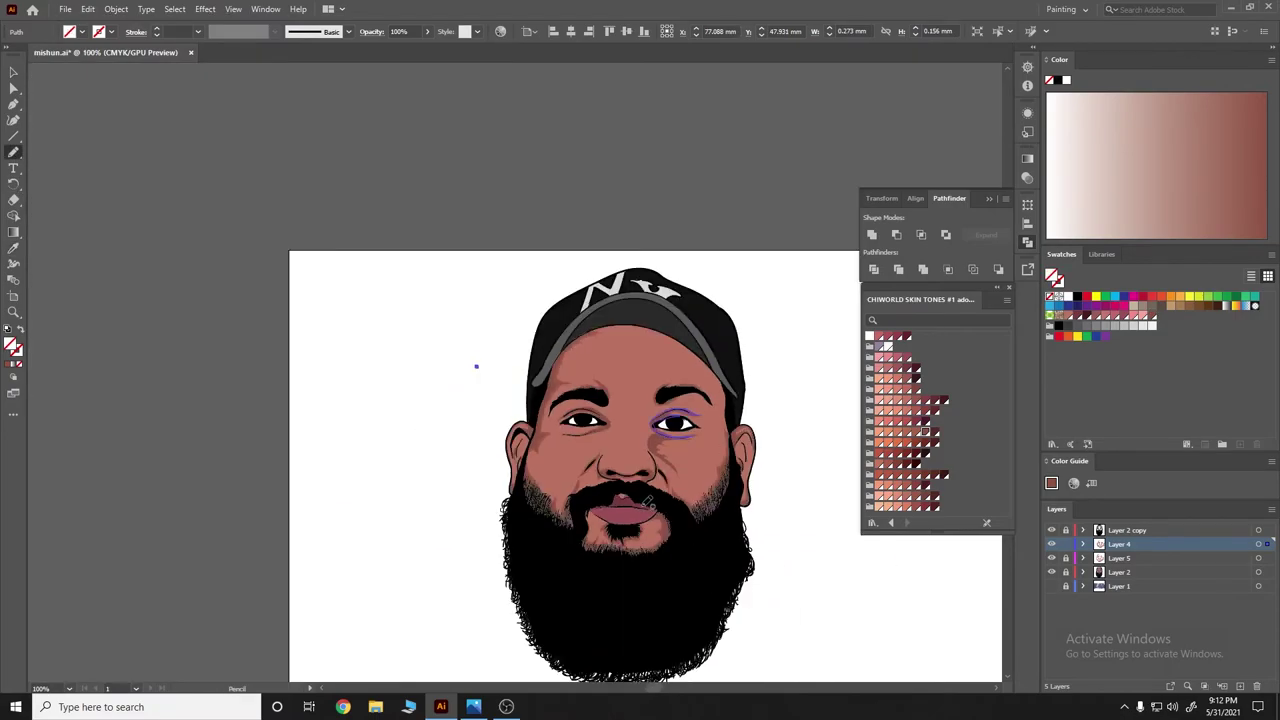
scroll(651, 497, "up", 2)
scroll(857, 580, "down", 3)
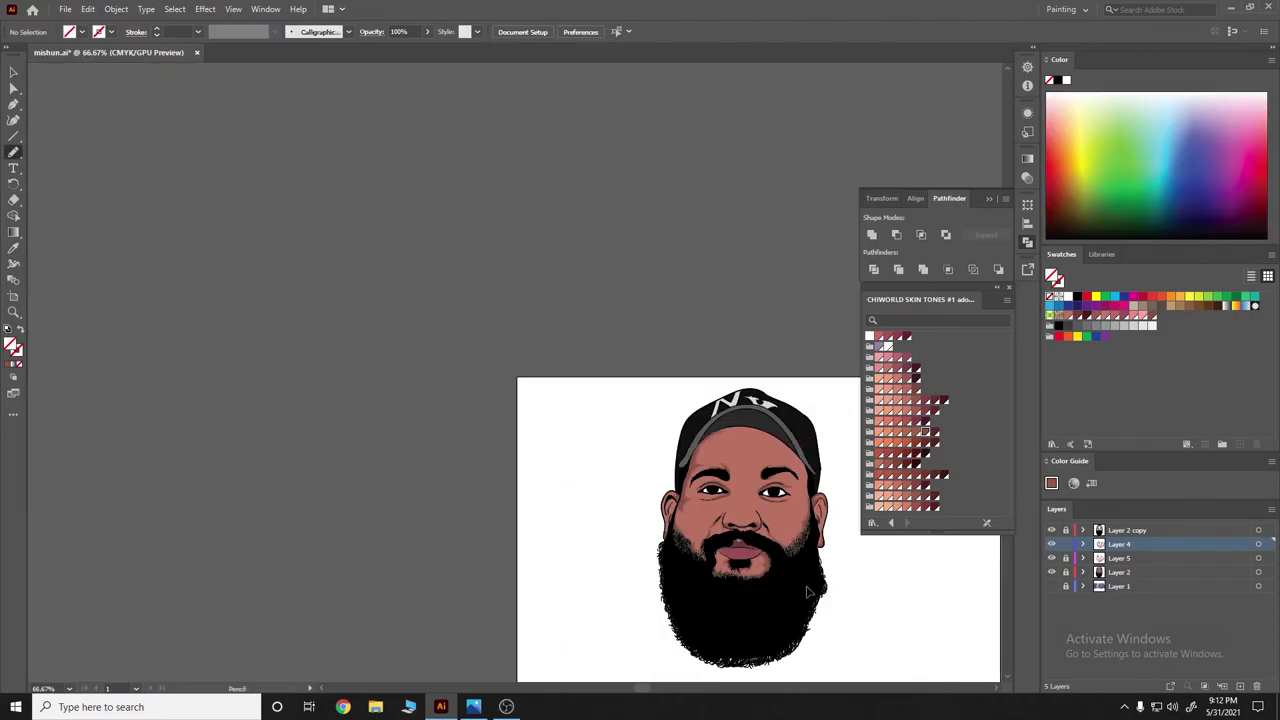
scroll(703, 521, "up", 3)
scroll(703, 521, "down", 1)
left_click(473, 706)
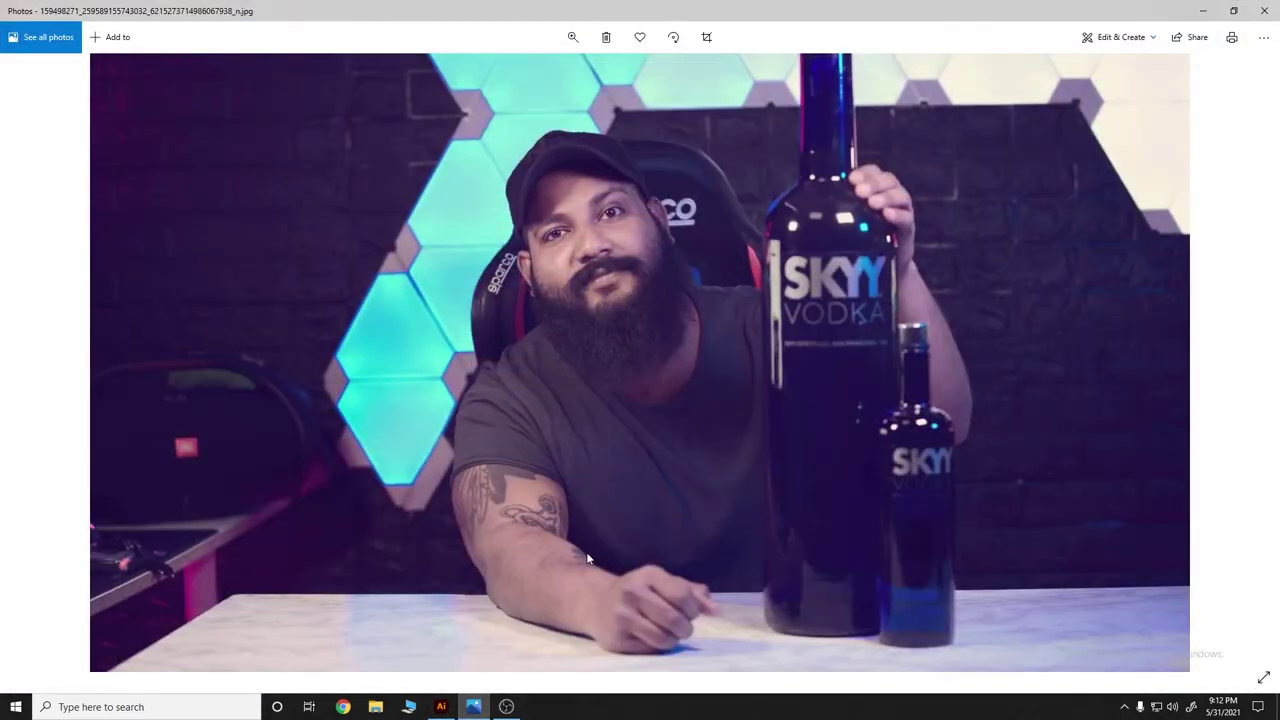
left_click(1202, 10)
left_click(473, 706)
left_click(1202, 10)
scroll(433, 290, "up", 3)
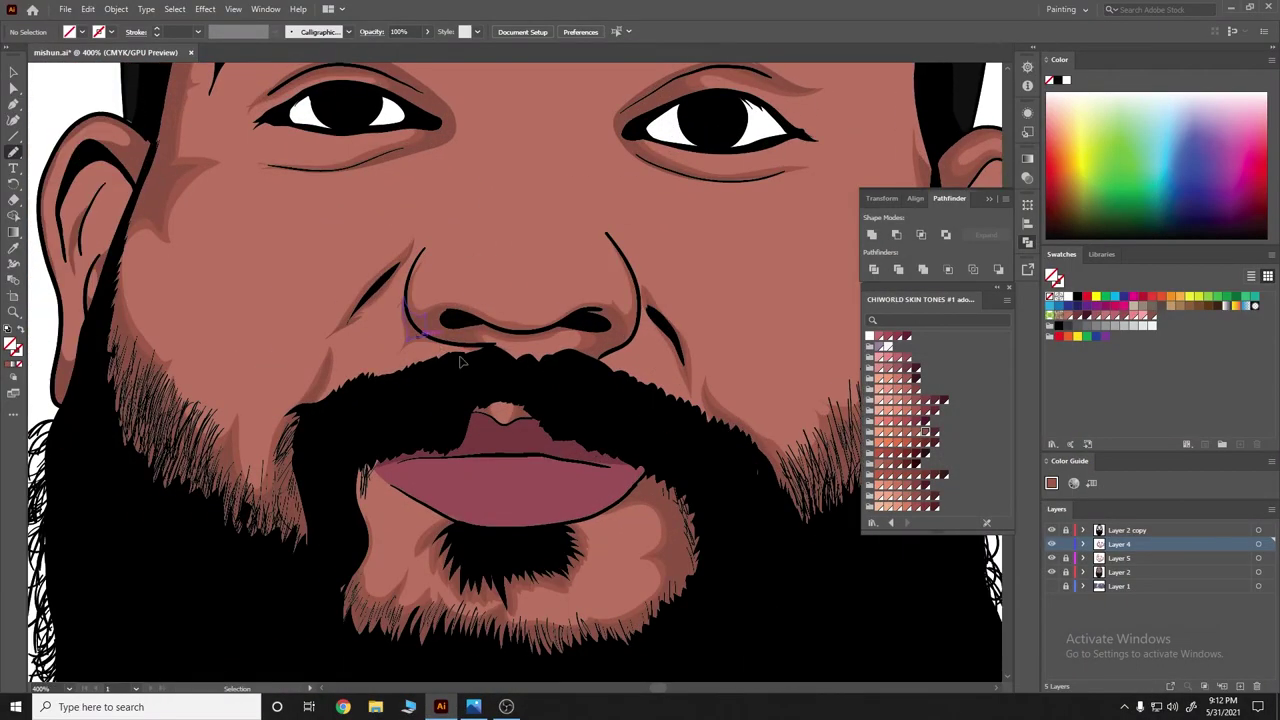
On Layer 5, draw shading down the left side of the nose in sampled skin tone
scroll(533, 358, "up", 2)
scroll(533, 358, "up", 1)
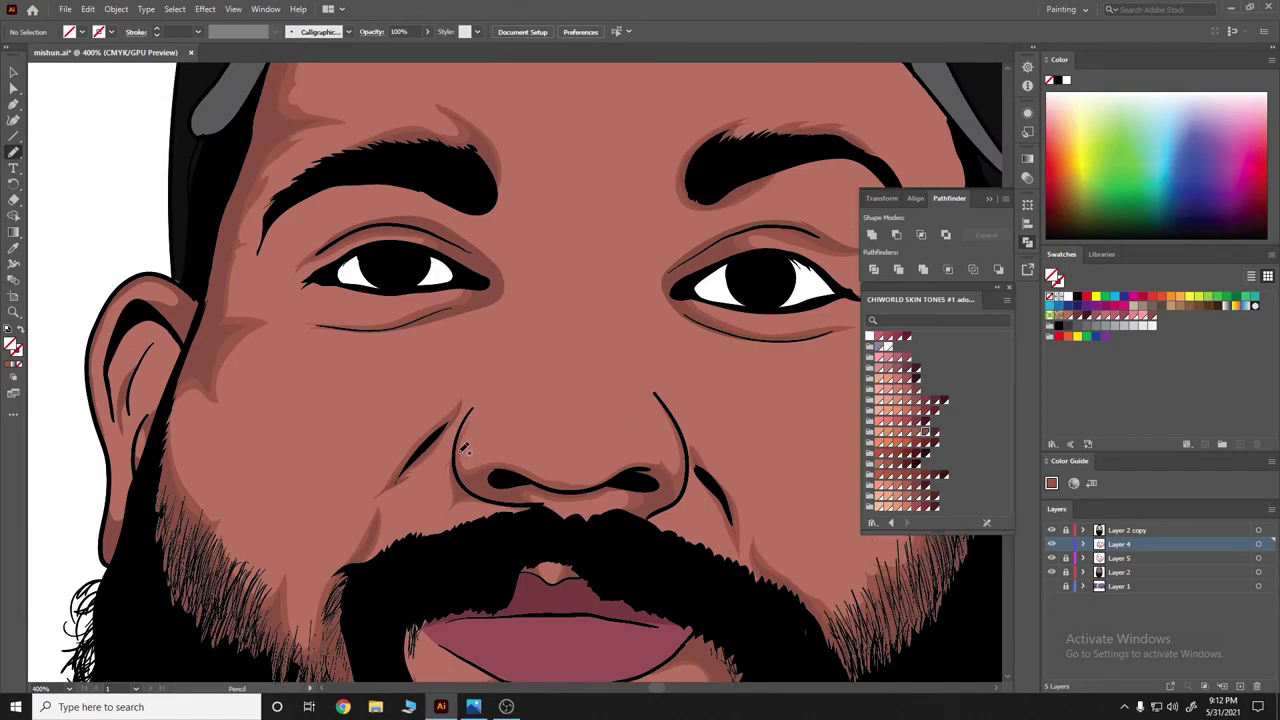
left_click(1125, 558)
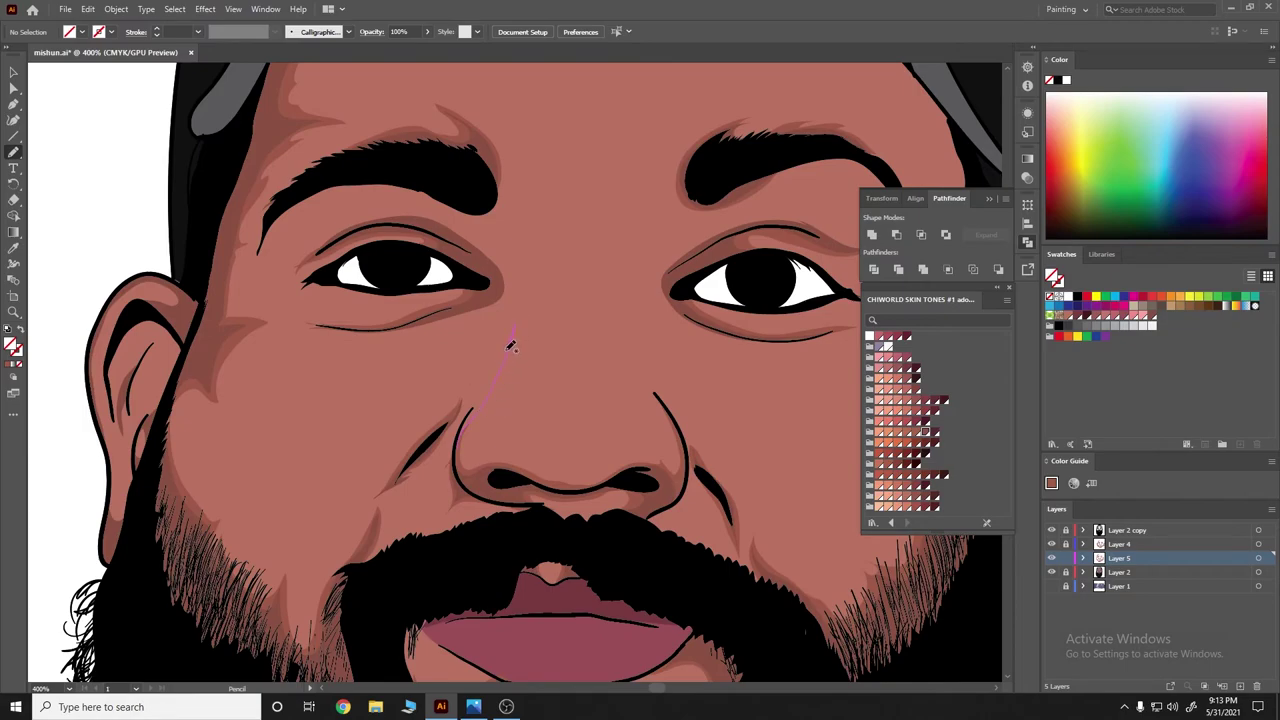
left_click_drag(462, 437, 460, 435)
left_click(13, 370)
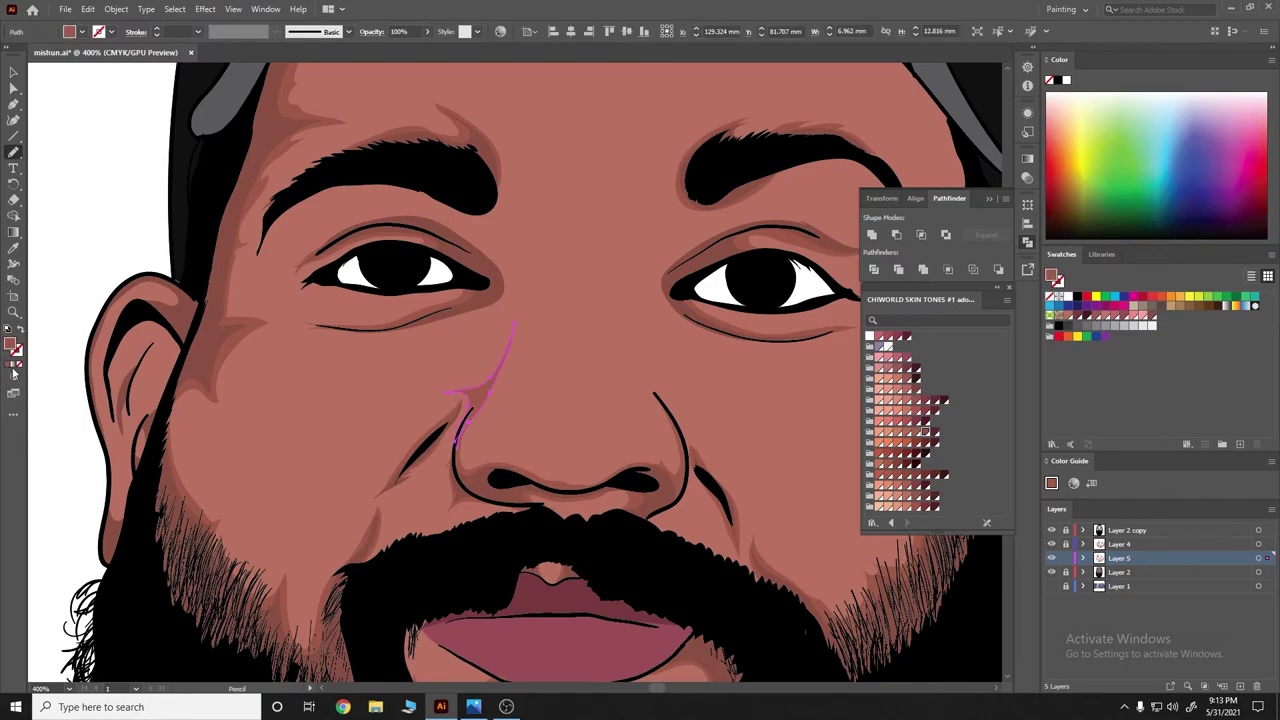
key("i")
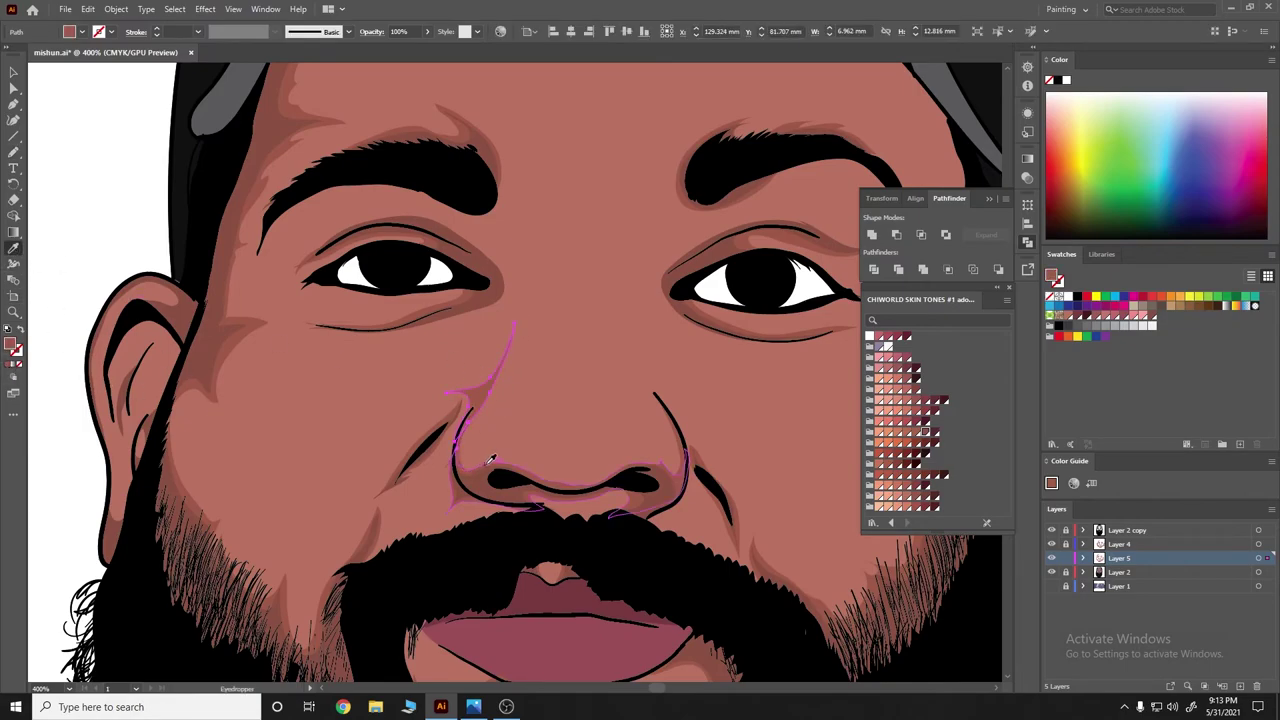
key("n")
left_click(73, 152)
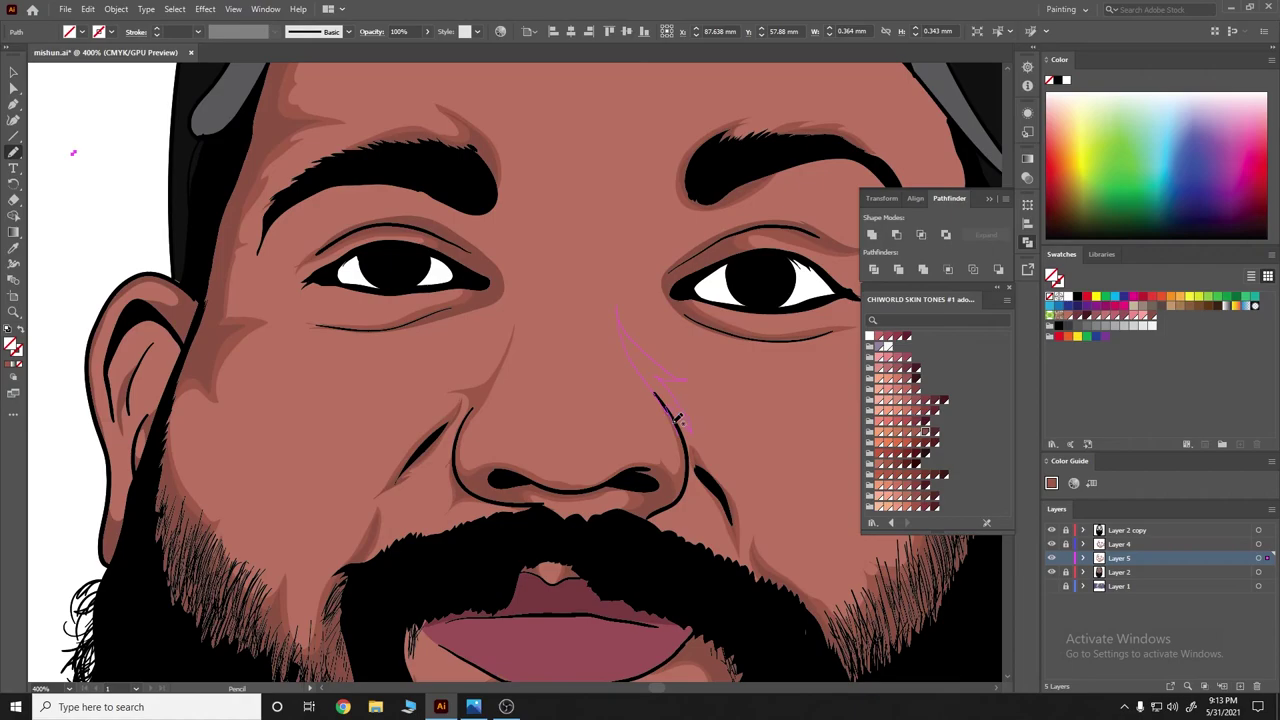
Remove a stray stroke, zoom to 800%, and draw a highlight along the nostril tops
key("ctrl+minus")
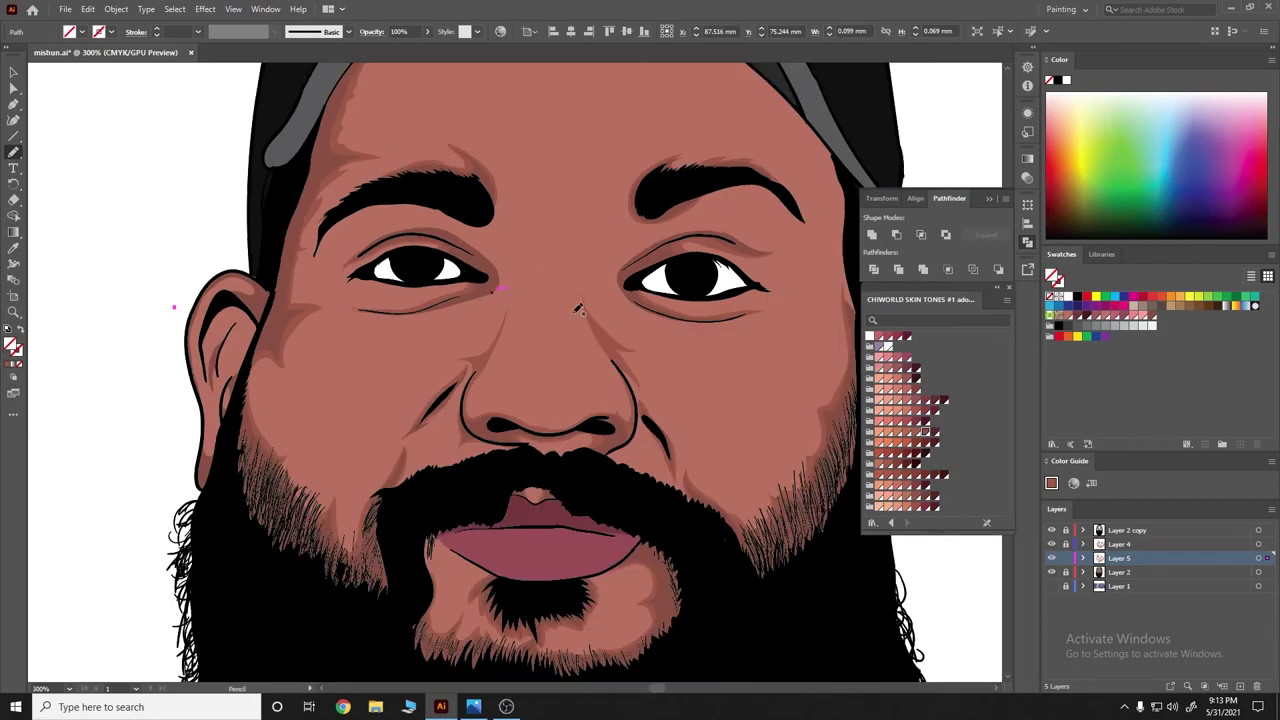
key("ctrl+plus")
key("ctrl+plus")
key("ctrl+plus")
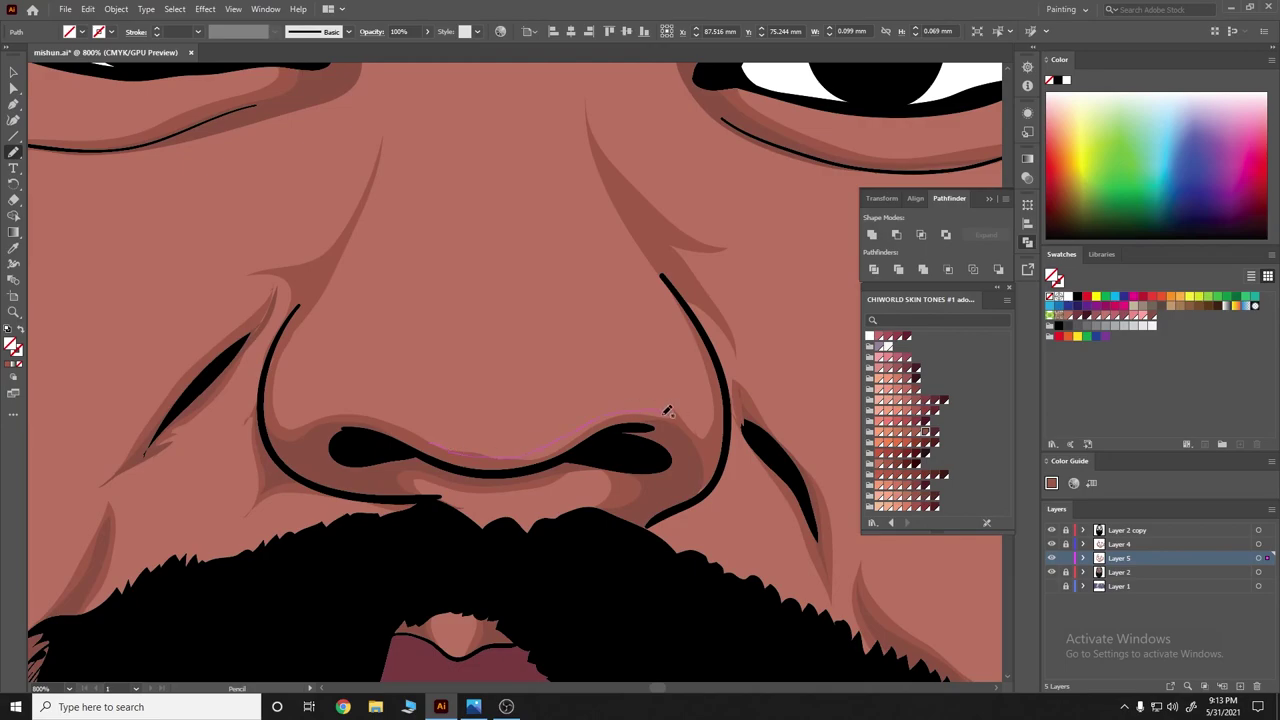
left_click_drag(667, 410, 536, 458)
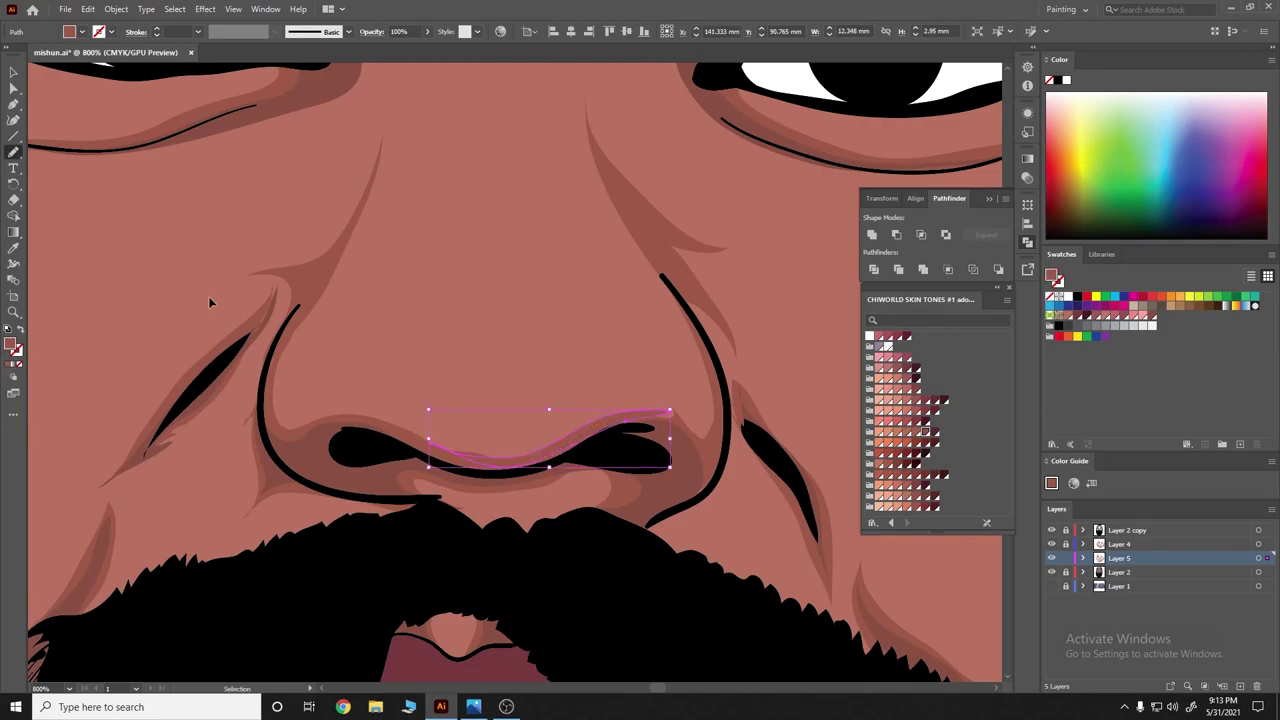
scroll(208, 296, "down", 3)
scroll(700, 590, "down", 1)
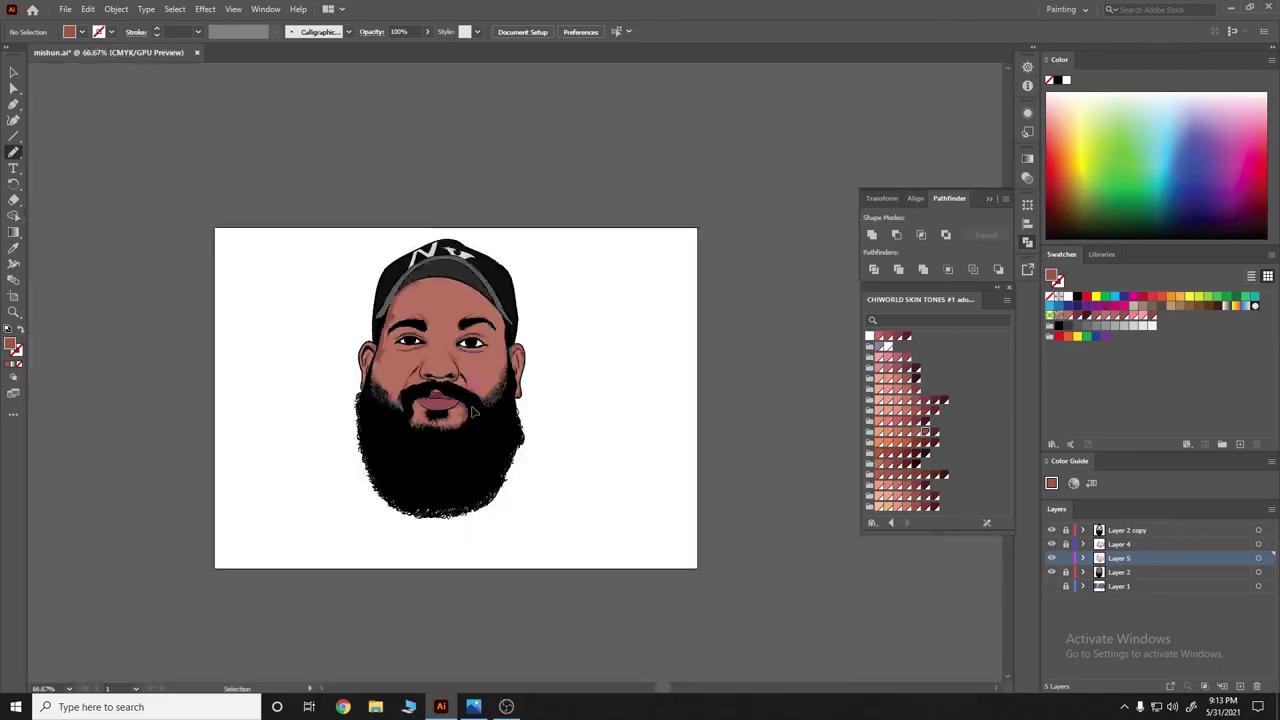